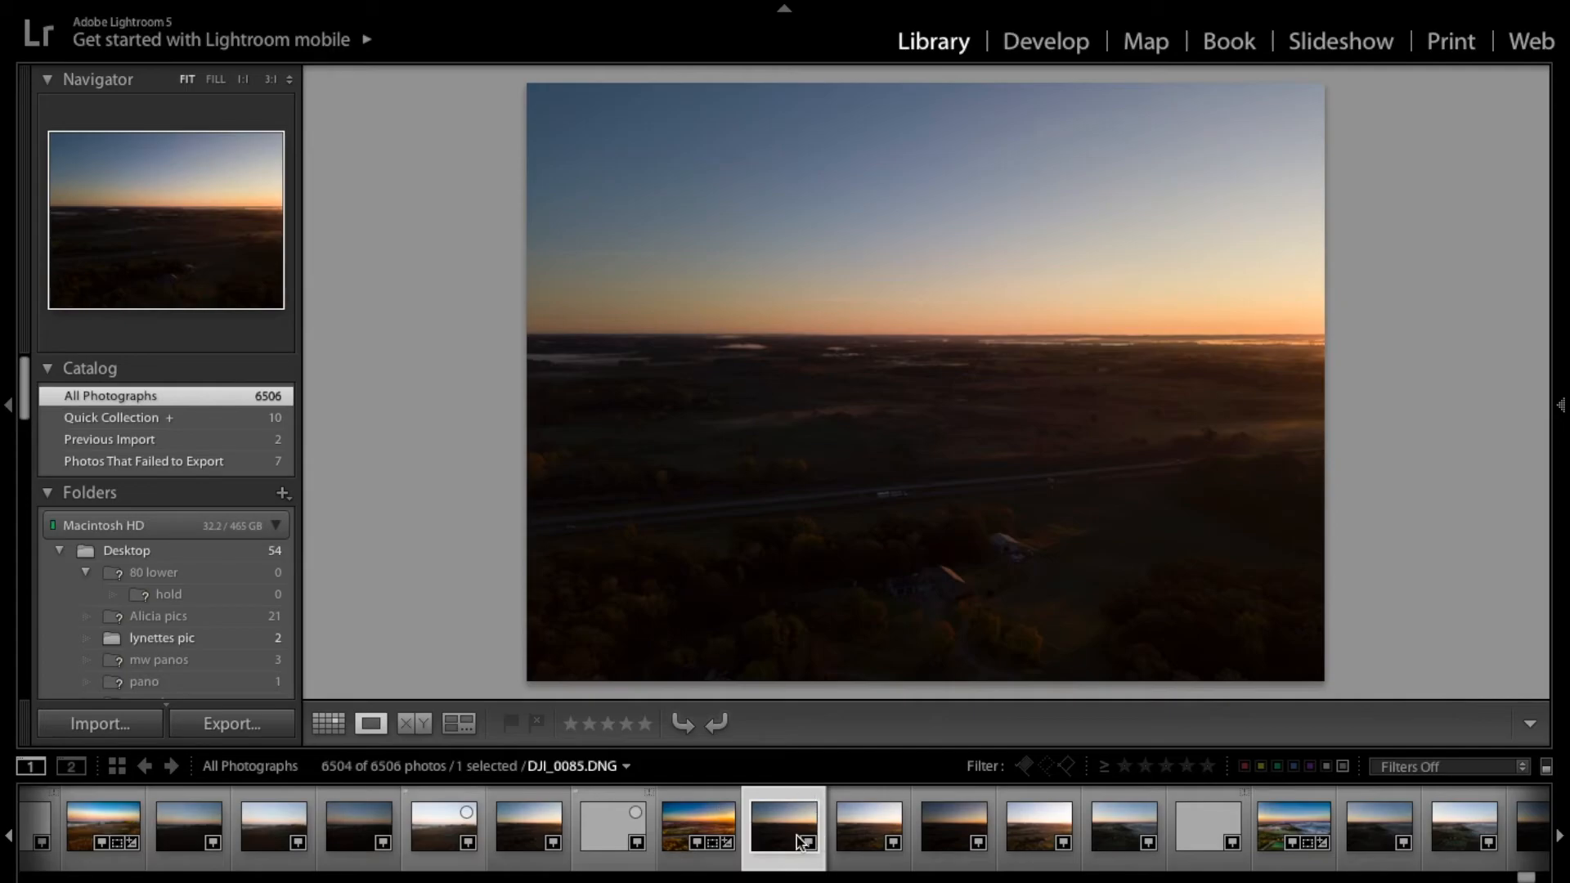
- Examine the finished DJI_0084_HDR.tif photo and compare the bracketed source exposures from DJI_0084.DNG to DJI_0088.DNG
{"action": "left_click", "coordinate": [690, 829]}
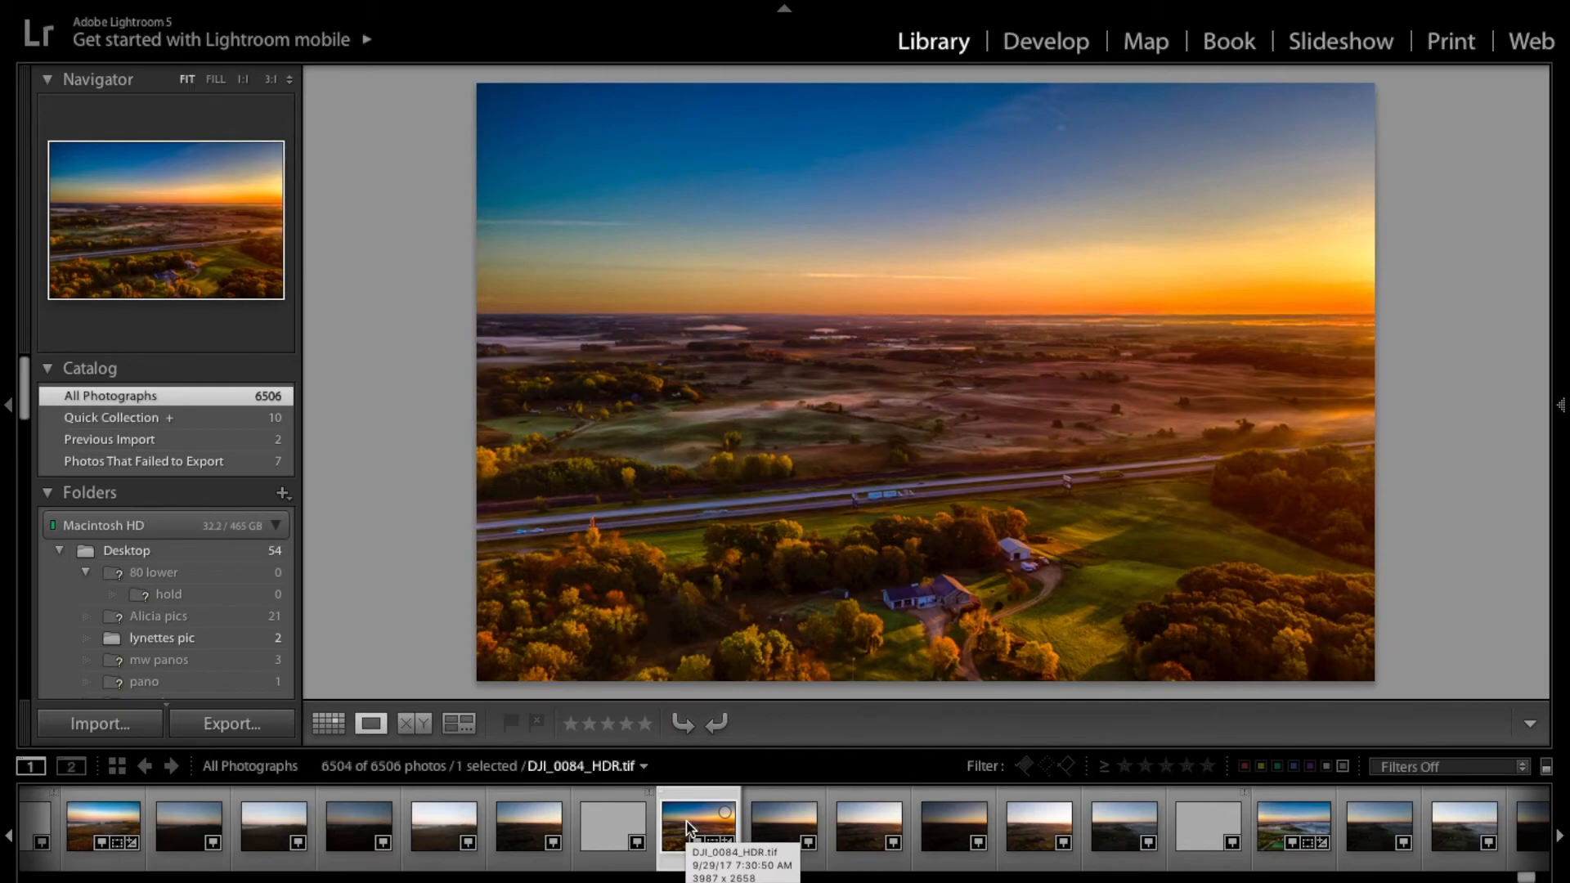
{"action": "left_click", "coordinate": [775, 820]}
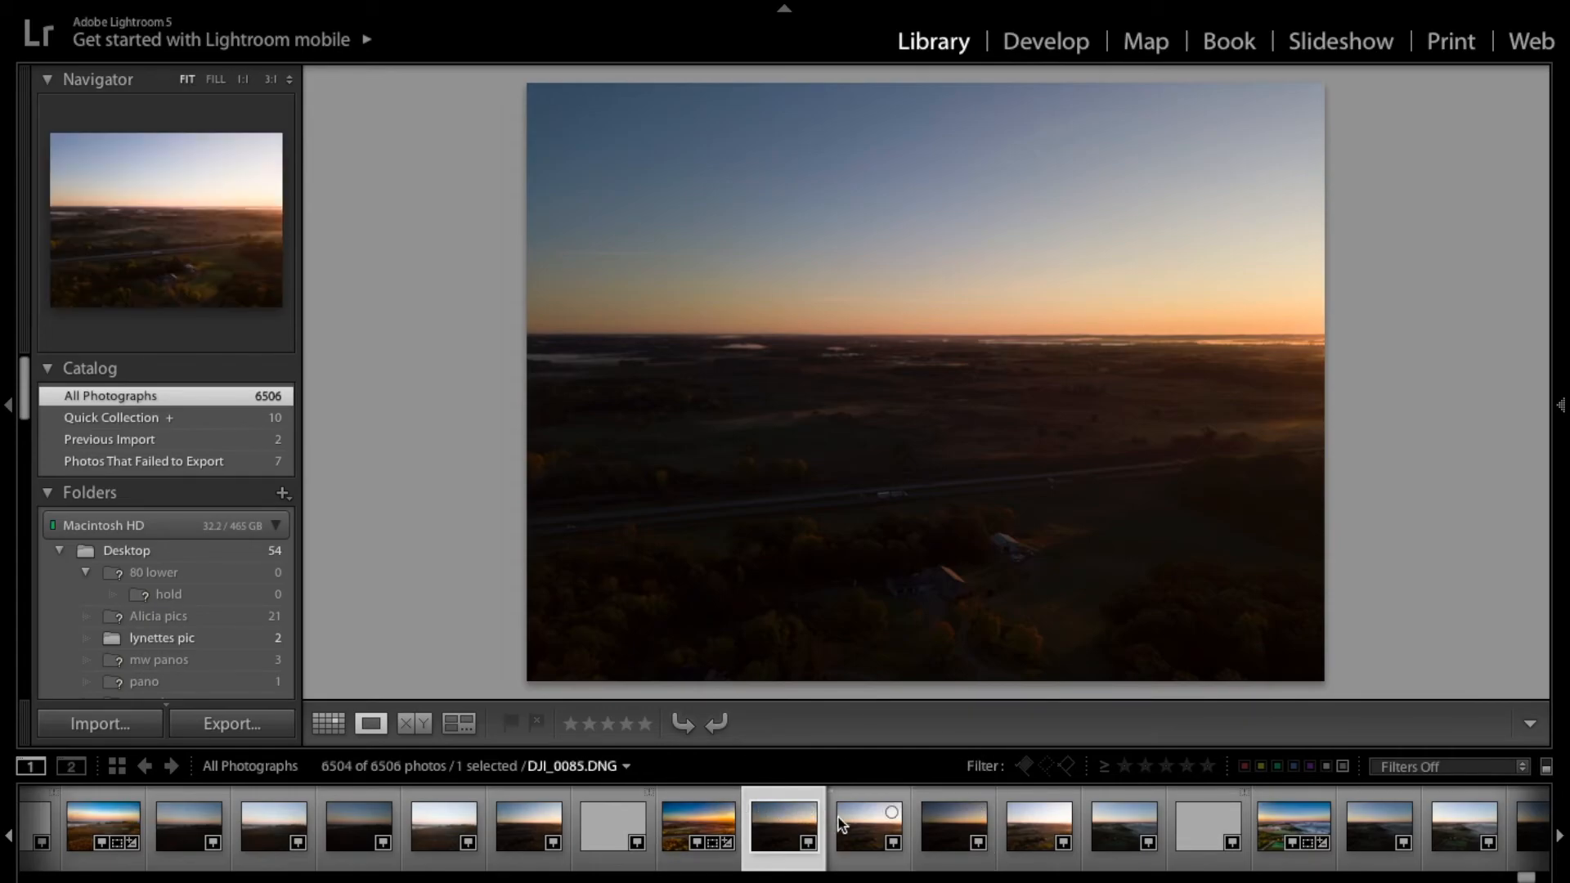
{"action": "key", "text": "Right"}
{"action": "key", "text": "Right"}
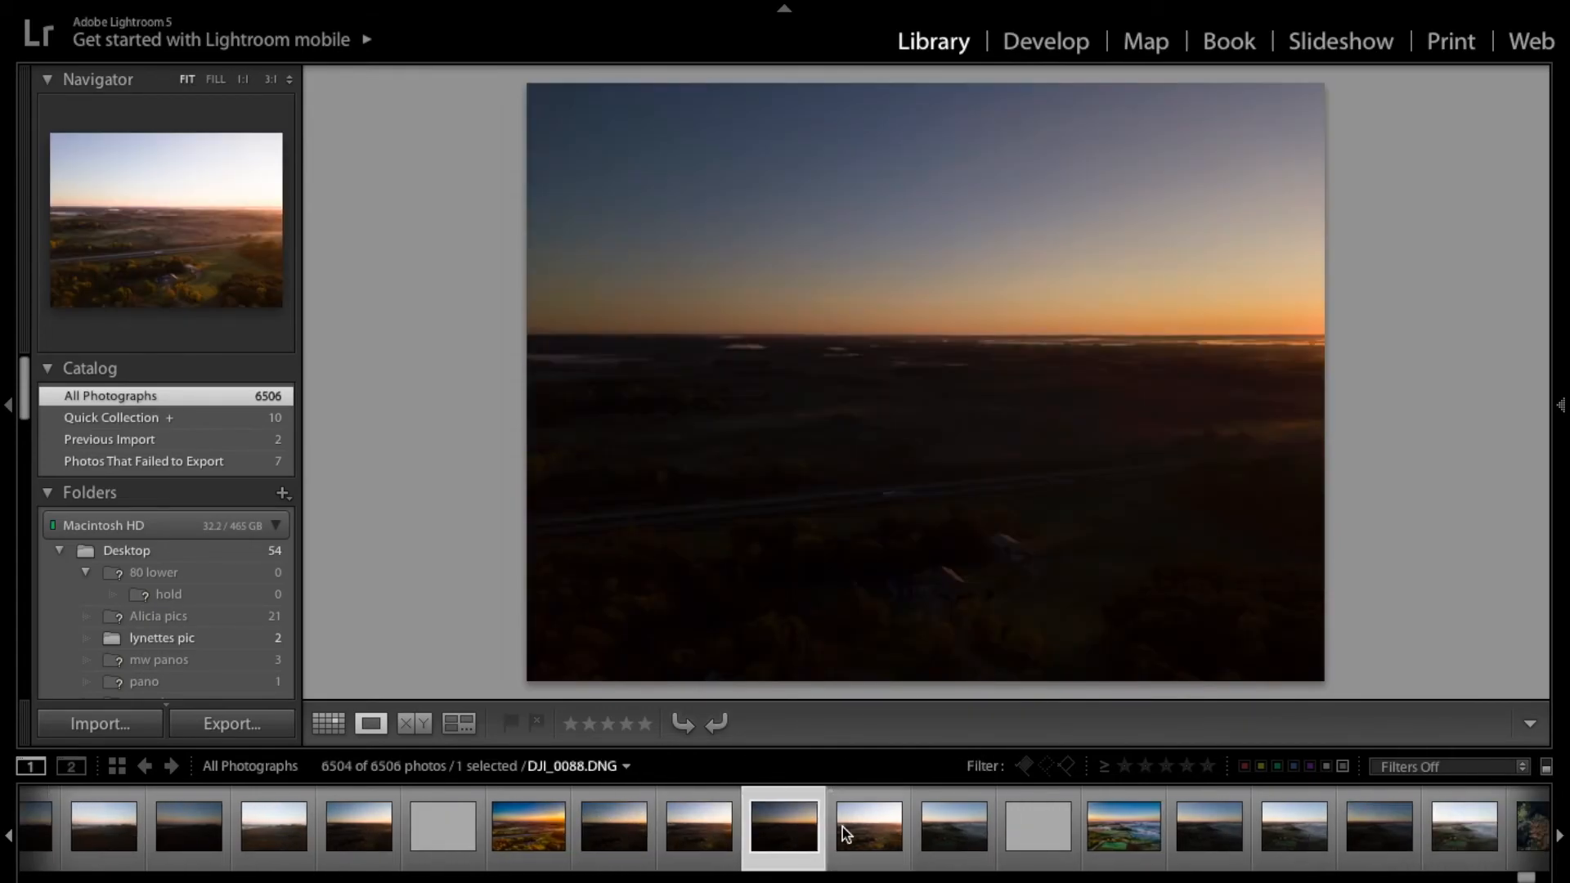
{"action": "key", "text": "Right"}
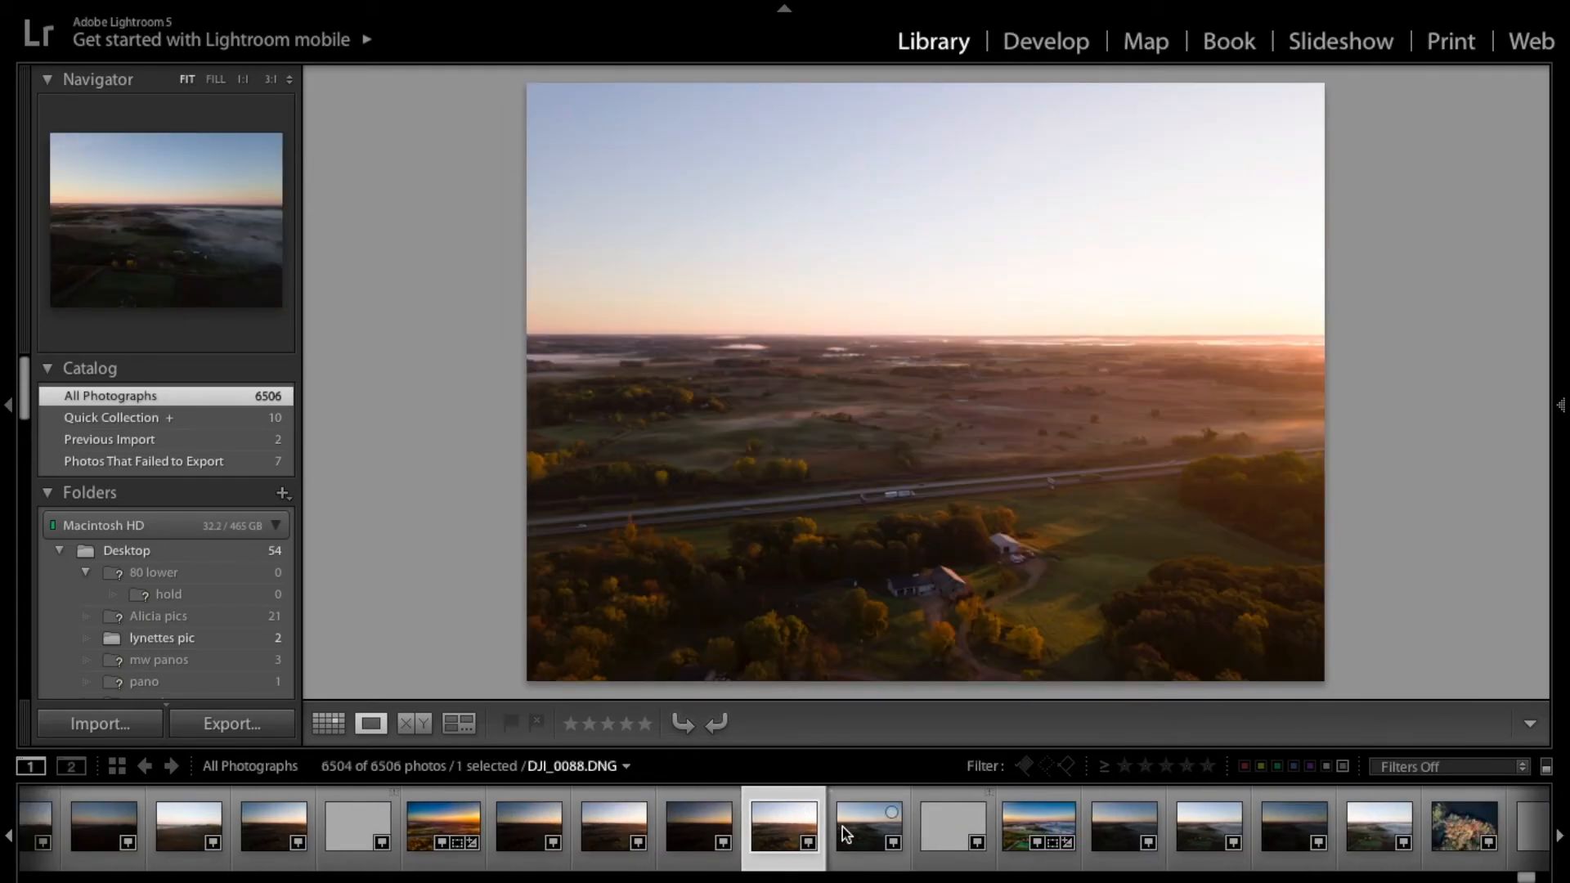
{"action": "key", "text": "Right"}
{"action": "key", "text": "Left"}
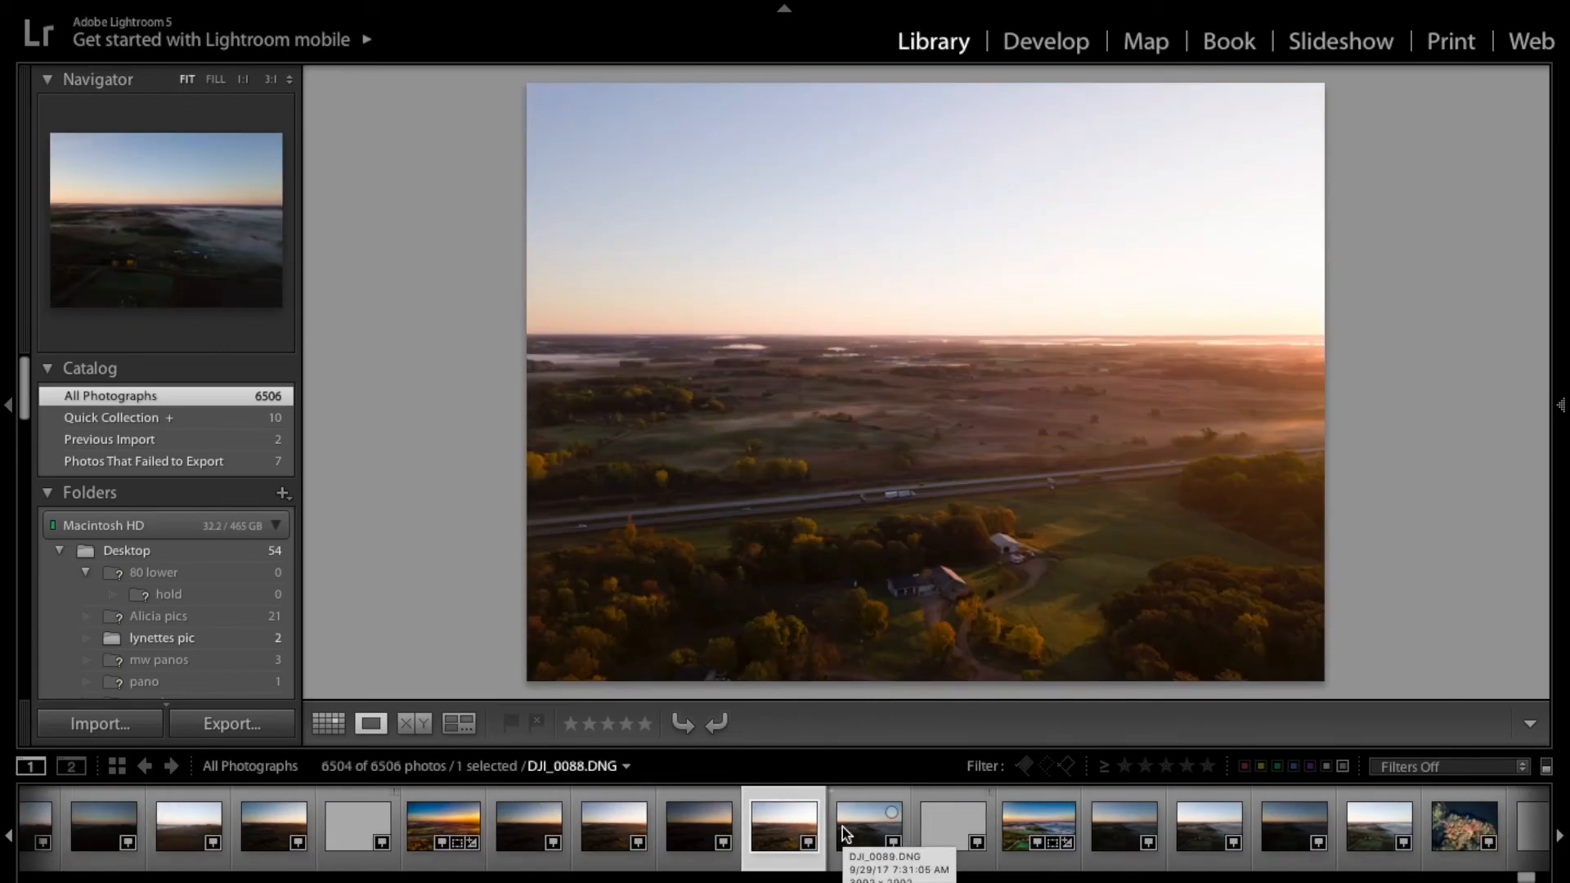
{"action": "key", "text": "Left"}
{"action": "key", "text": "Left"}
{"action": "key", "text": "Left"}
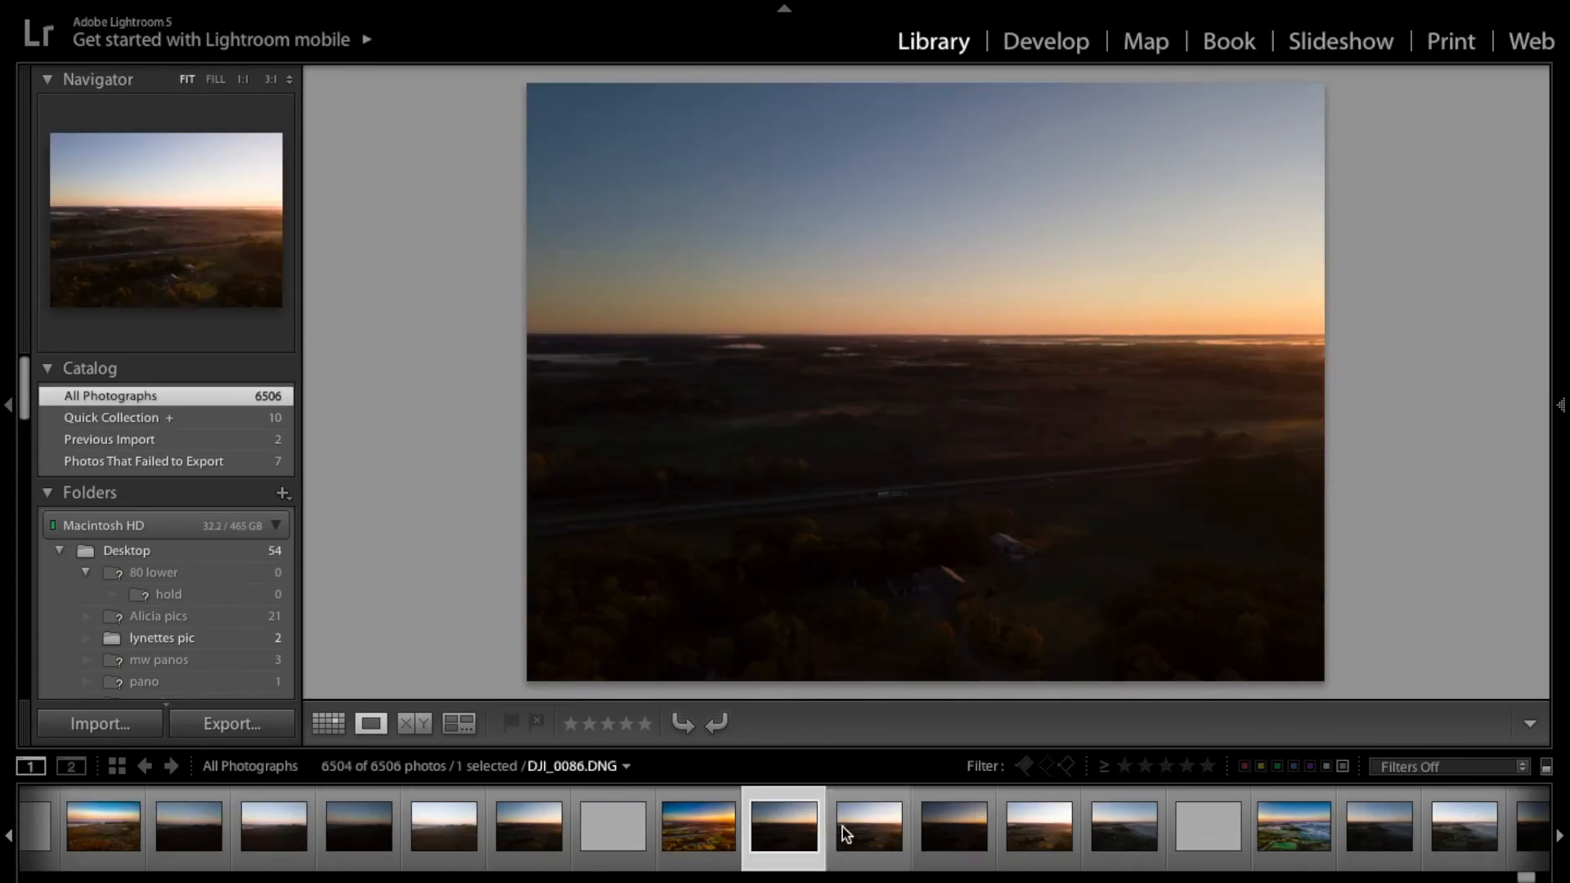
{"action": "key", "text": "Left"}
{"action": "key", "text": "Left"}
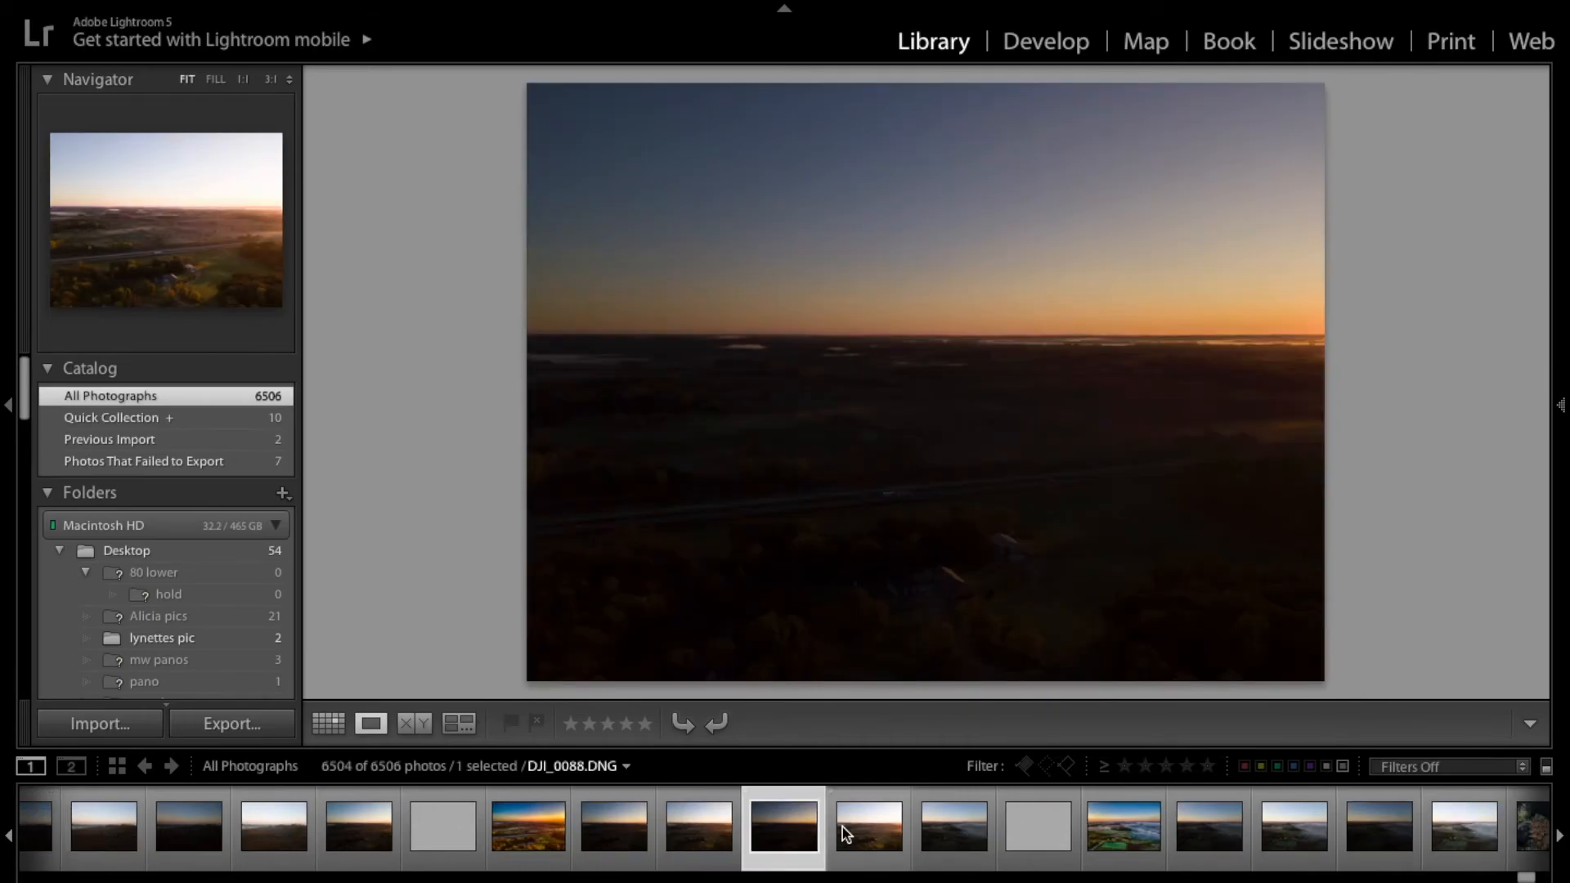
{"action": "key", "text": "Right"}
{"action": "key", "text": "Right"}
{"action": "key", "text": "Right"}
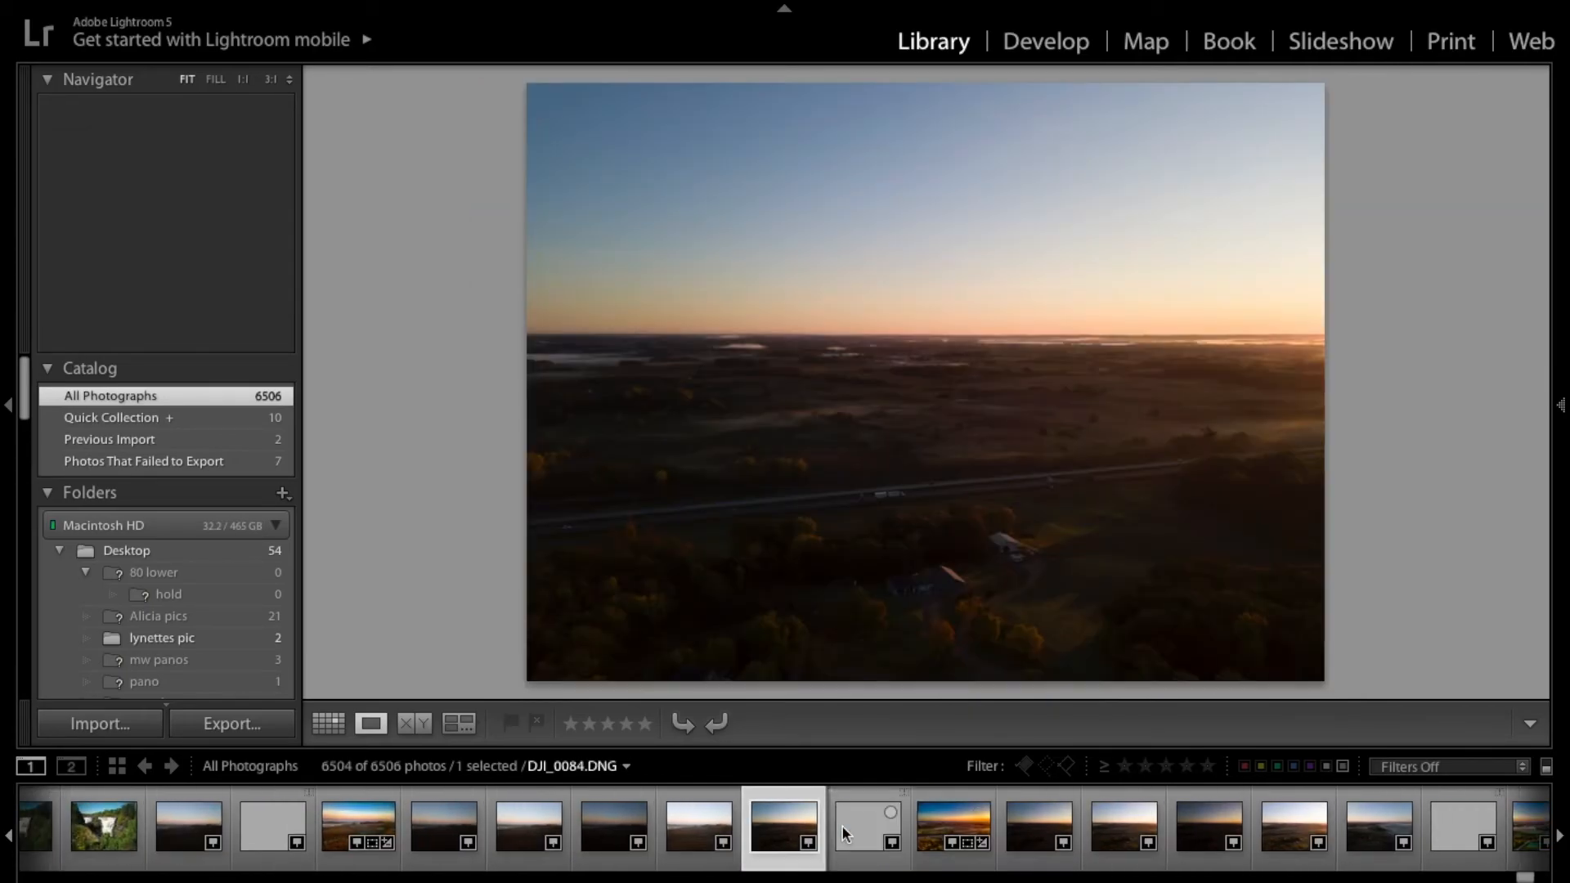
{"action": "key", "text": "Right"}
{"action": "key", "text": "Right"}
{"action": "key", "text": "Right"}
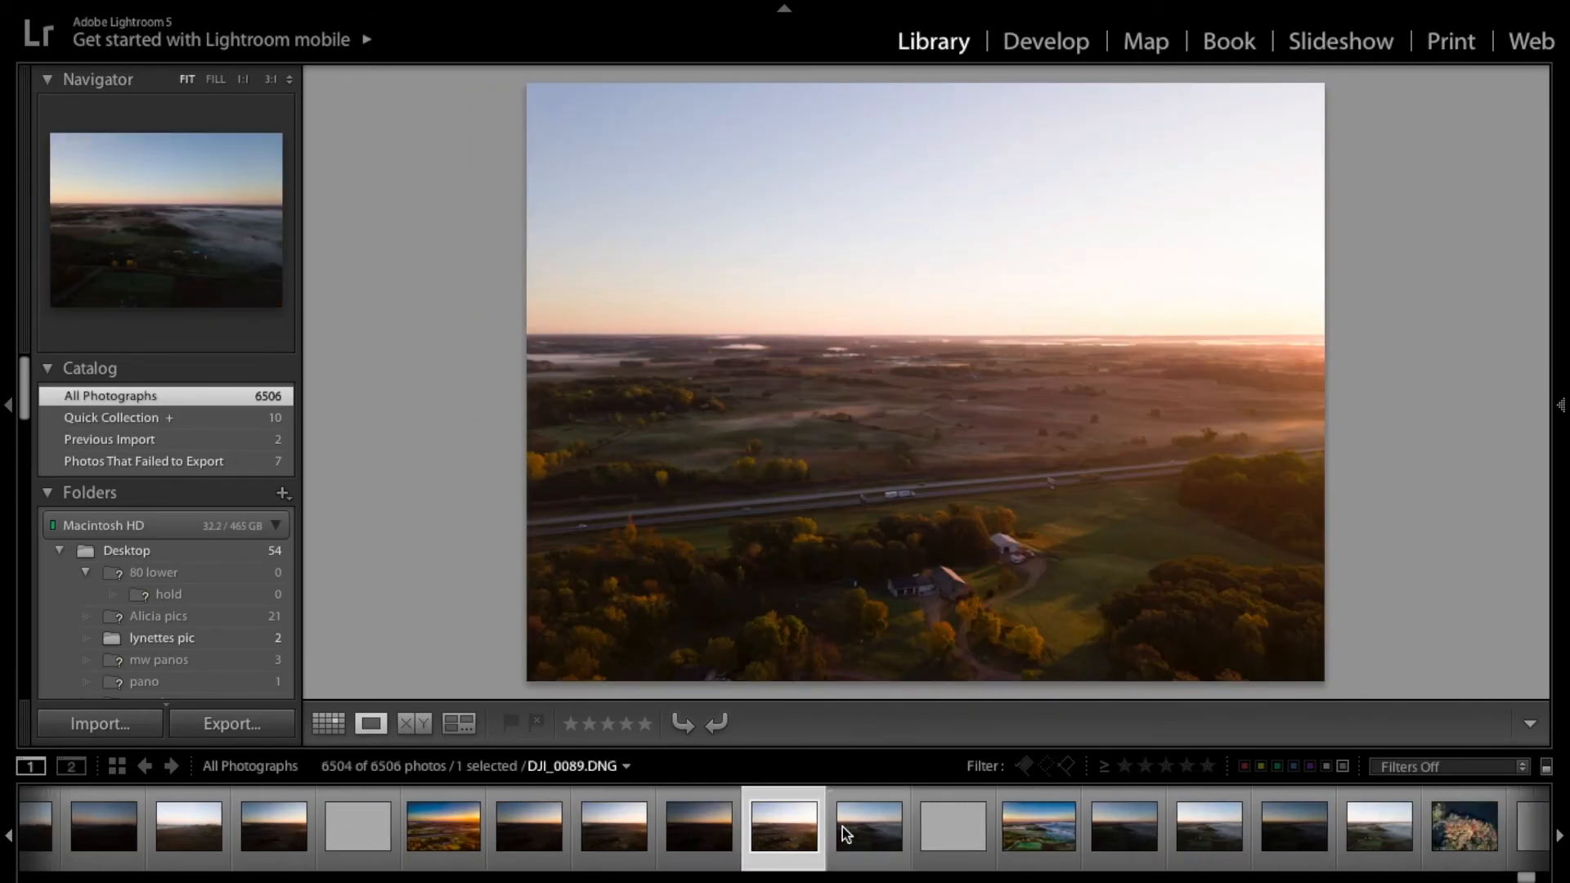
{"action": "key", "text": "shift+Left"}
{"action": "key", "text": "shift+Left"}
{"action": "key", "text": "shift+Left"}
{"action": "key", "text": "shift+Left"}
{"action": "key", "text": "shift+Left"}
{"action": "key", "text": "shift+Left"}
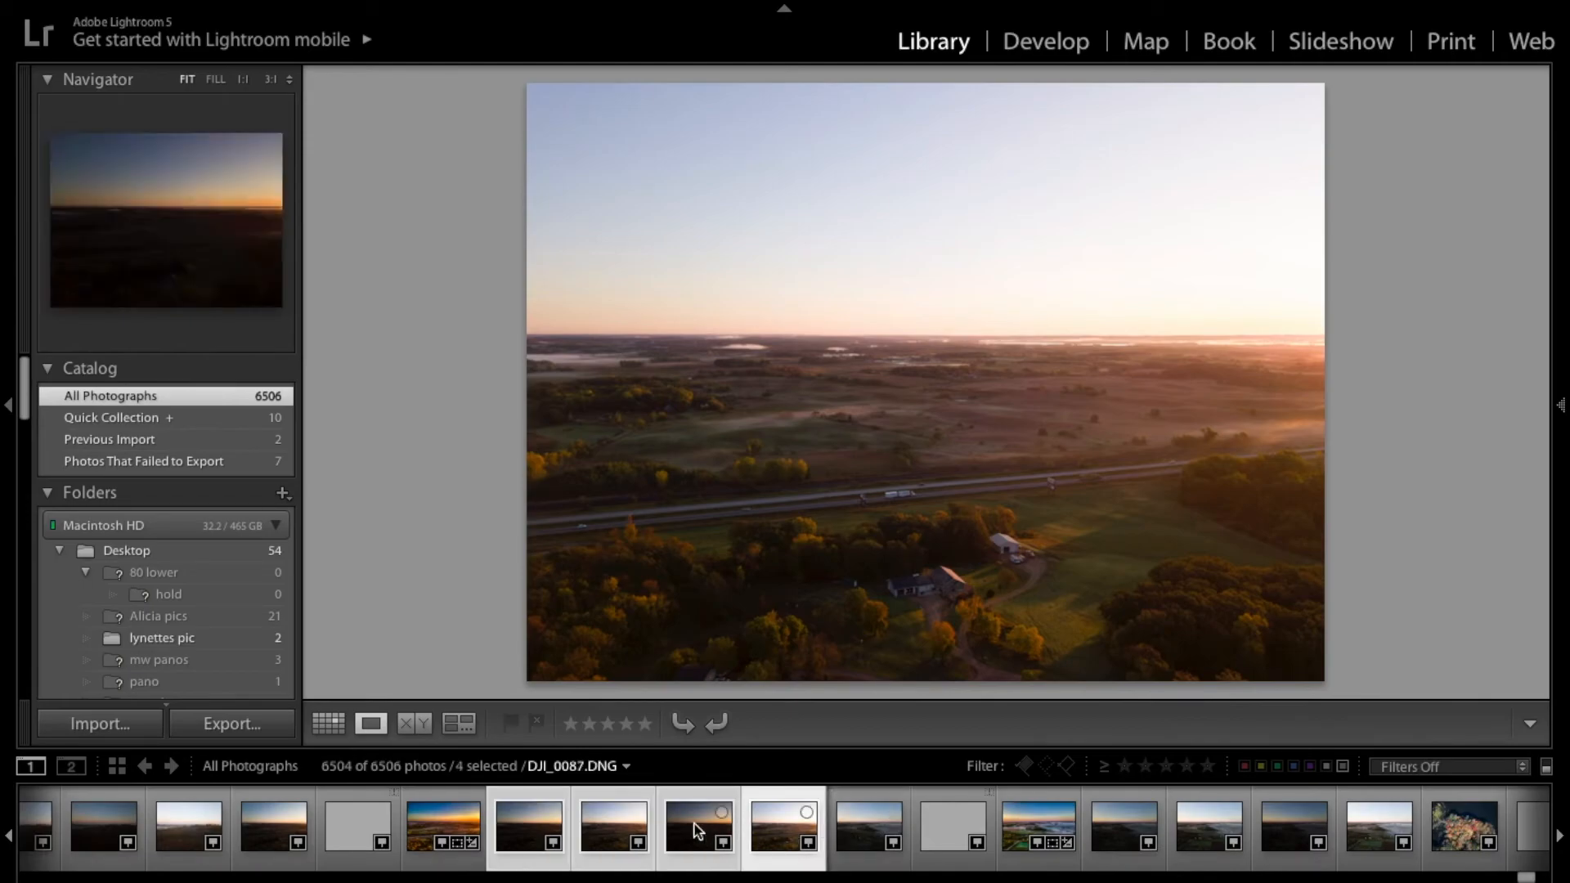
{"action": "right_click", "coordinate": [255, 832]}
{"action": "left_click", "coordinate": [624, 846]}
{"action": "left_click", "coordinate": [355, 823]}
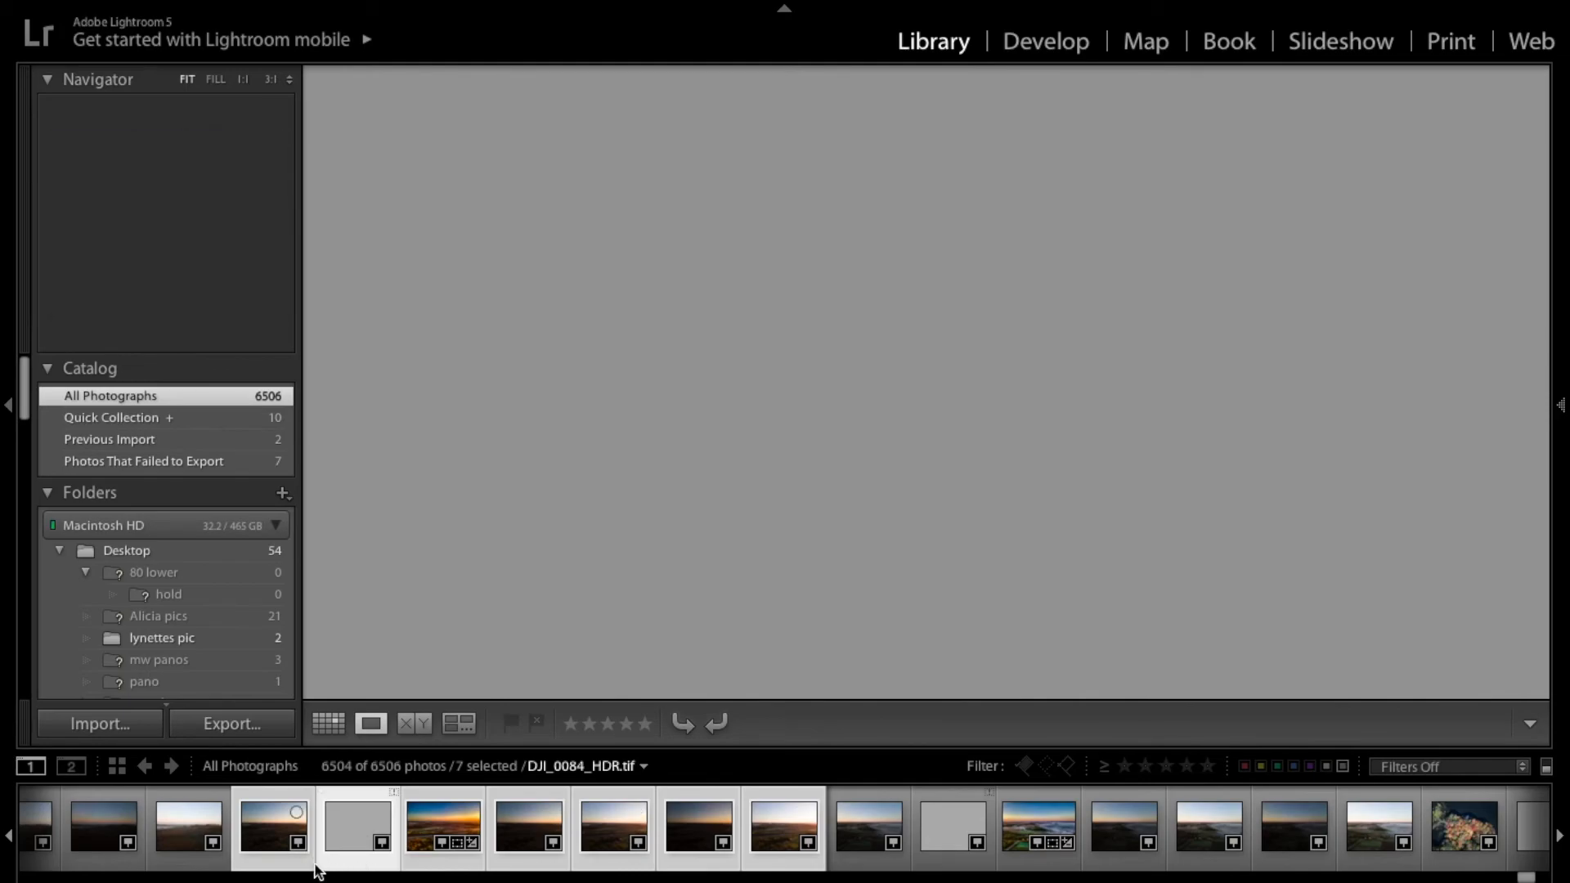
{"action": "left_click", "coordinate": [168, 828]}
- Select the five bracketed sunrise exposures from DJI_0084.DNG to DJI_0088.DNG, skipping the HDR files, and export them to HDR Efex Pro 2
{"action": "left_click", "coordinate": [239, 823]}
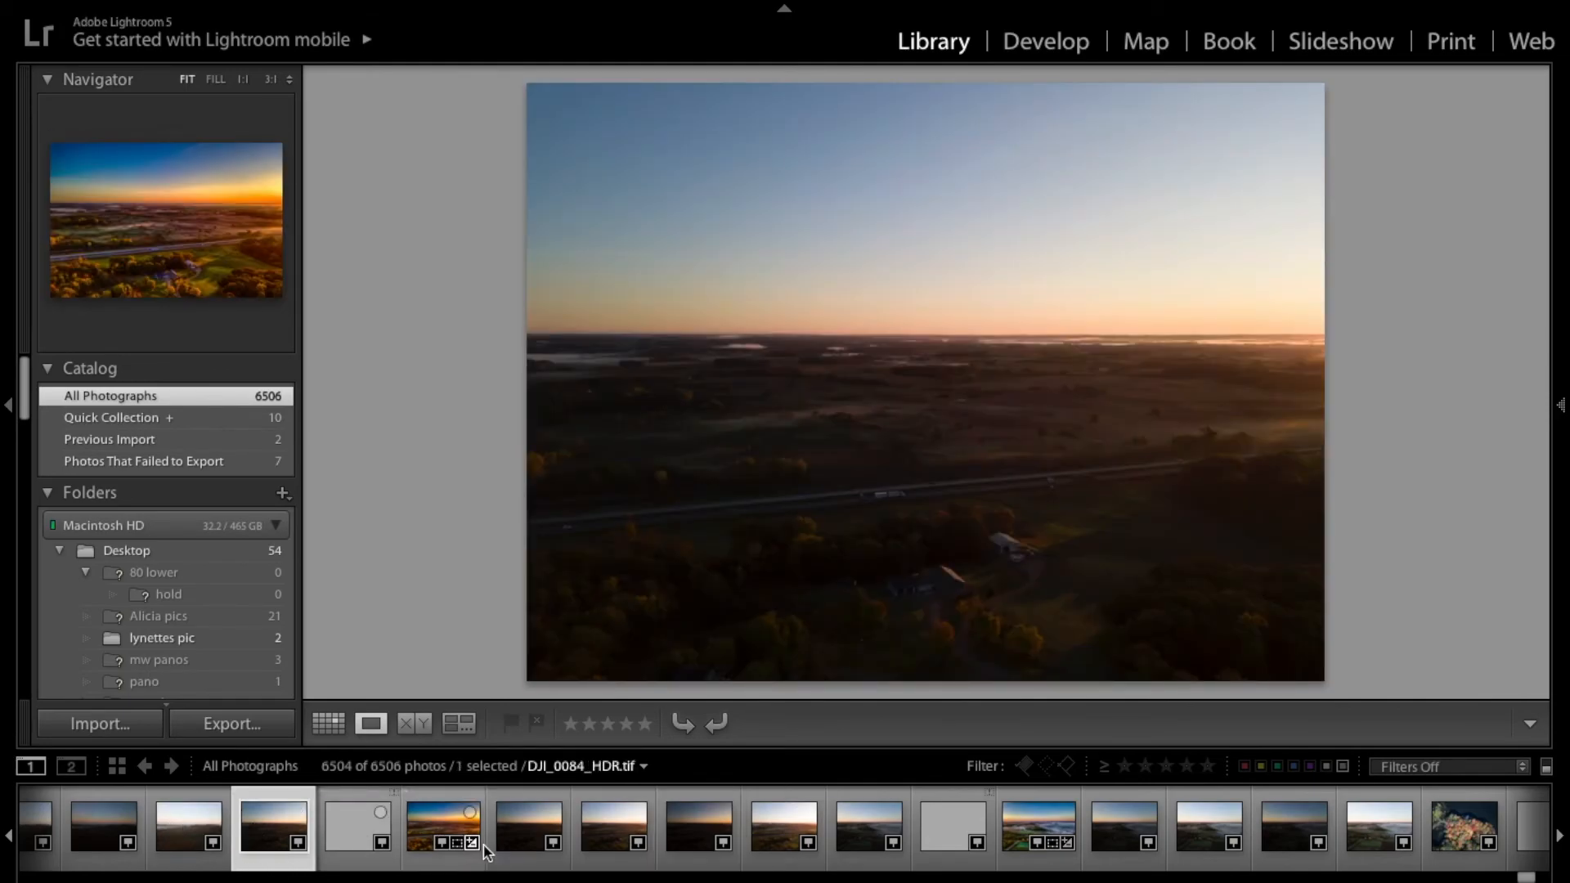
{"action": "left_click", "coordinate": [564, 842], "text": "super"}
{"action": "left_click", "coordinate": [613, 830], "text": "super"}
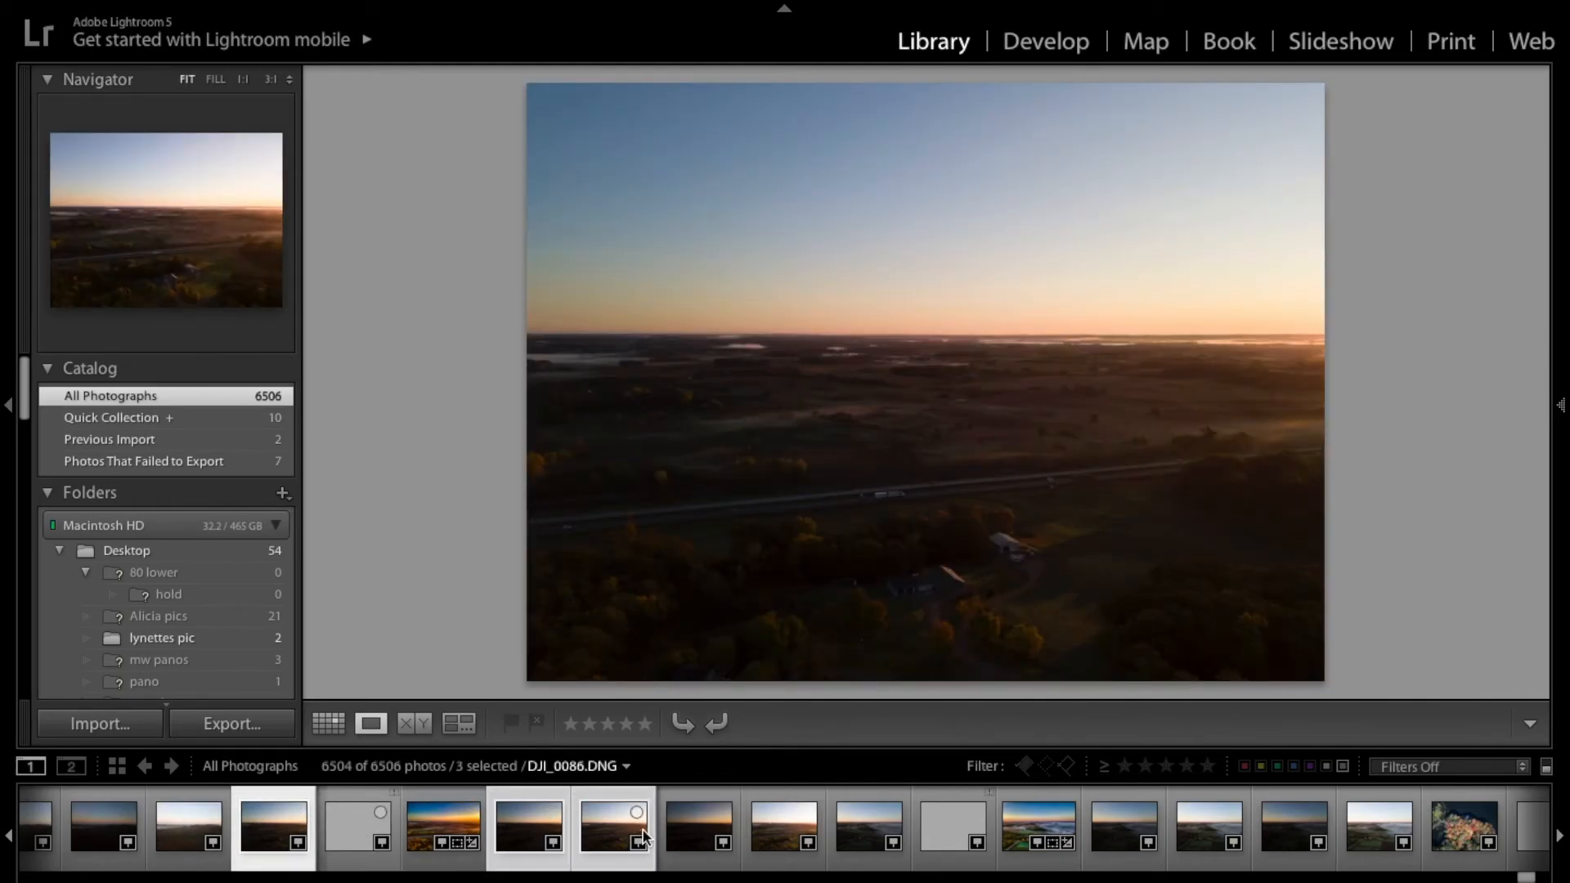
{"action": "left_click", "coordinate": [699, 830], "text": "super"}
{"action": "left_click", "coordinate": [792, 822], "text": "super"}
{"action": "right_click", "coordinate": [792, 822]}
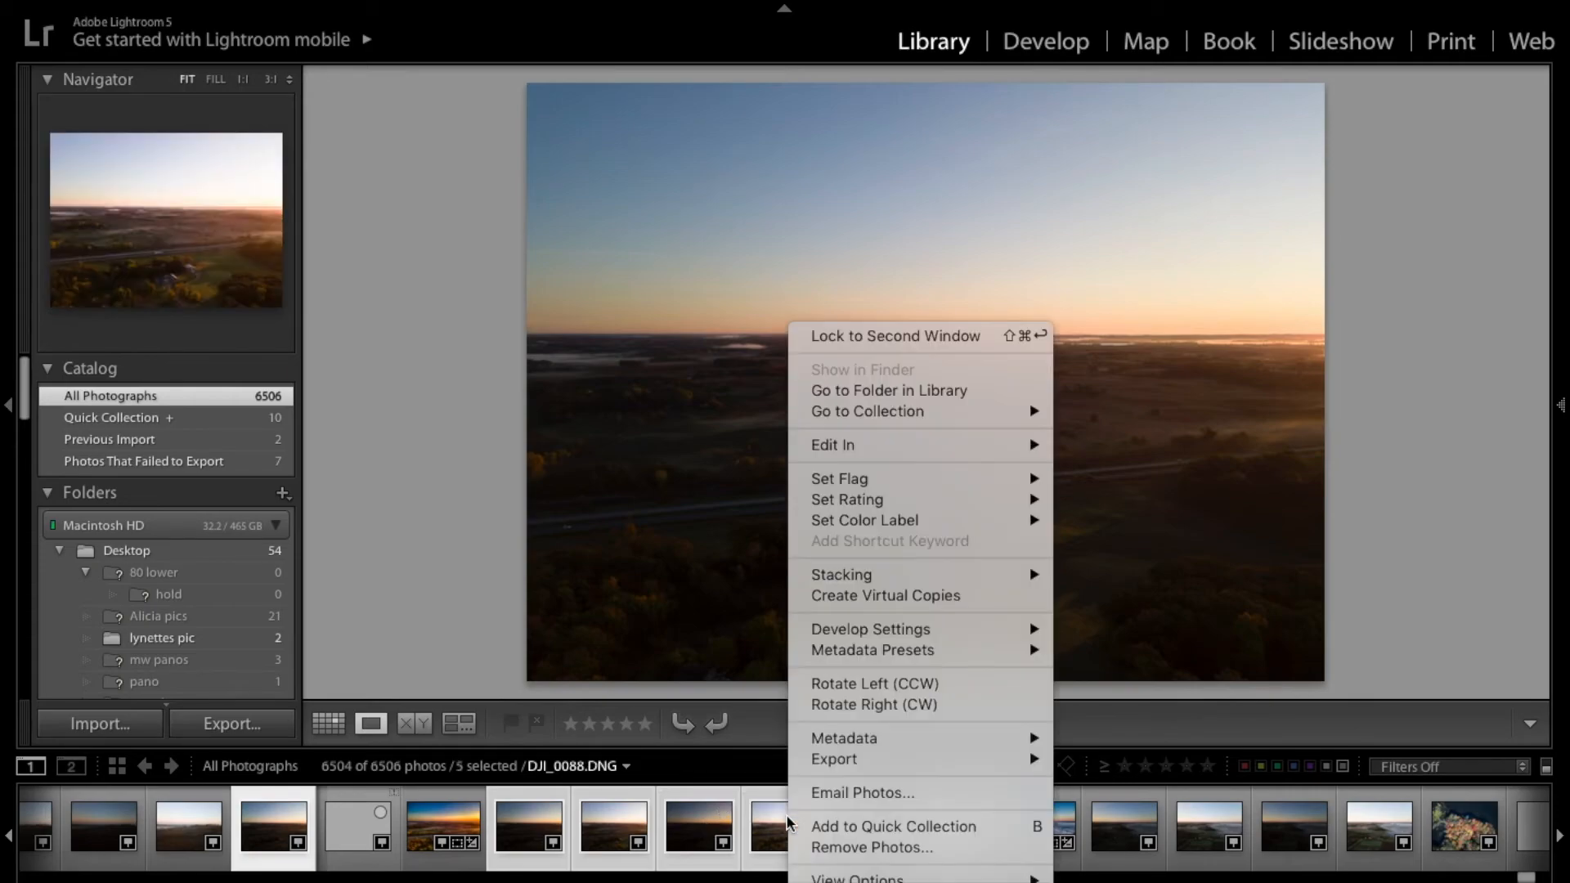
{"action": "mouse_move", "coordinate": [961, 763]}
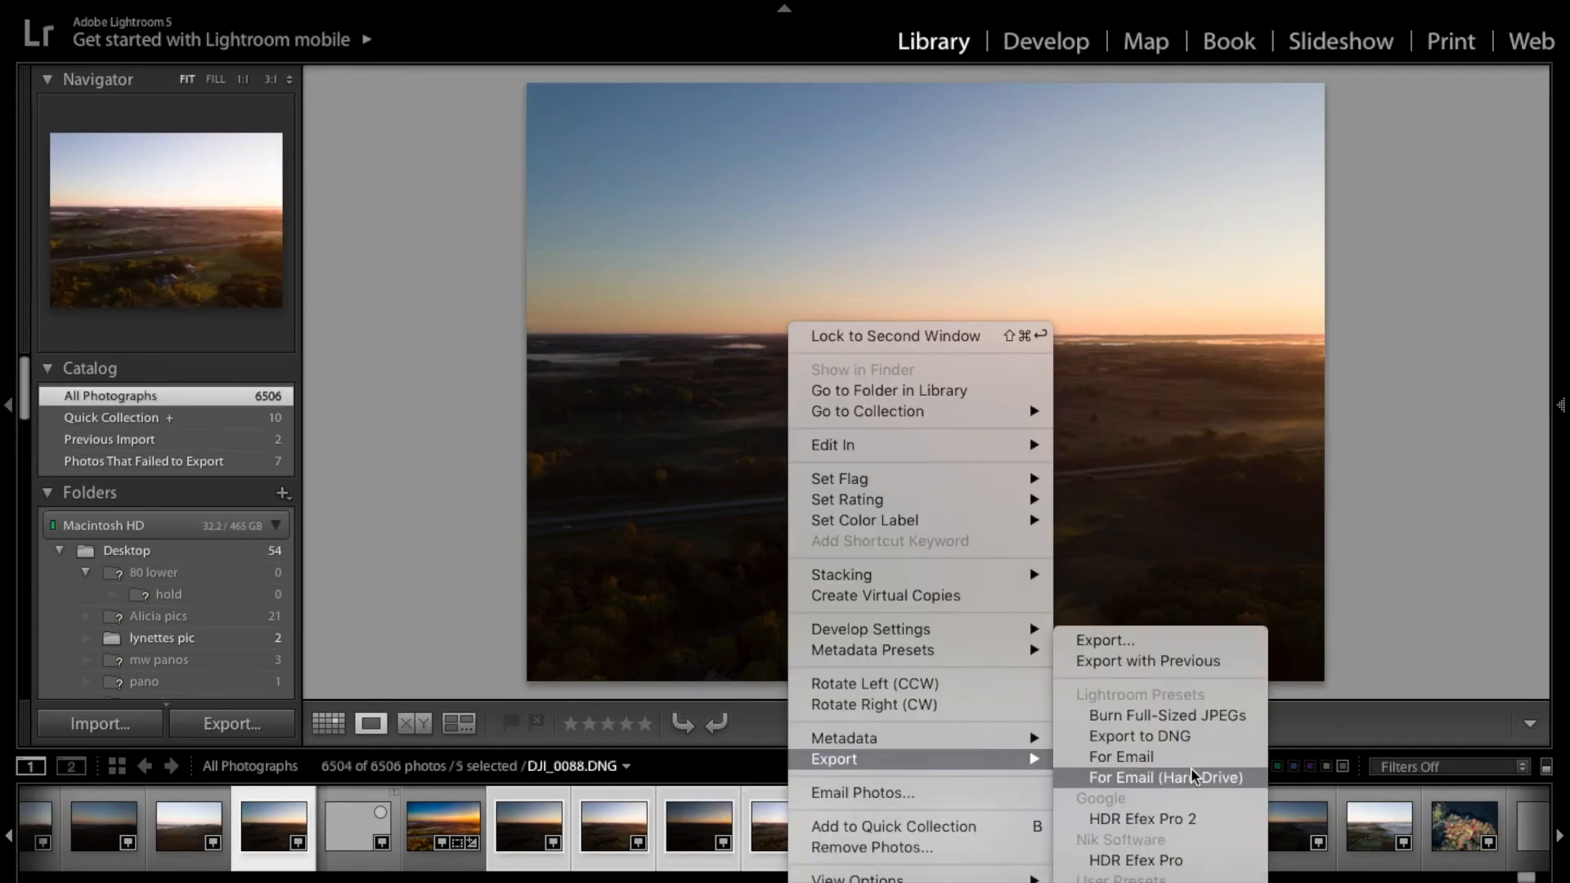
{"action": "left_click", "coordinate": [1190, 822]}
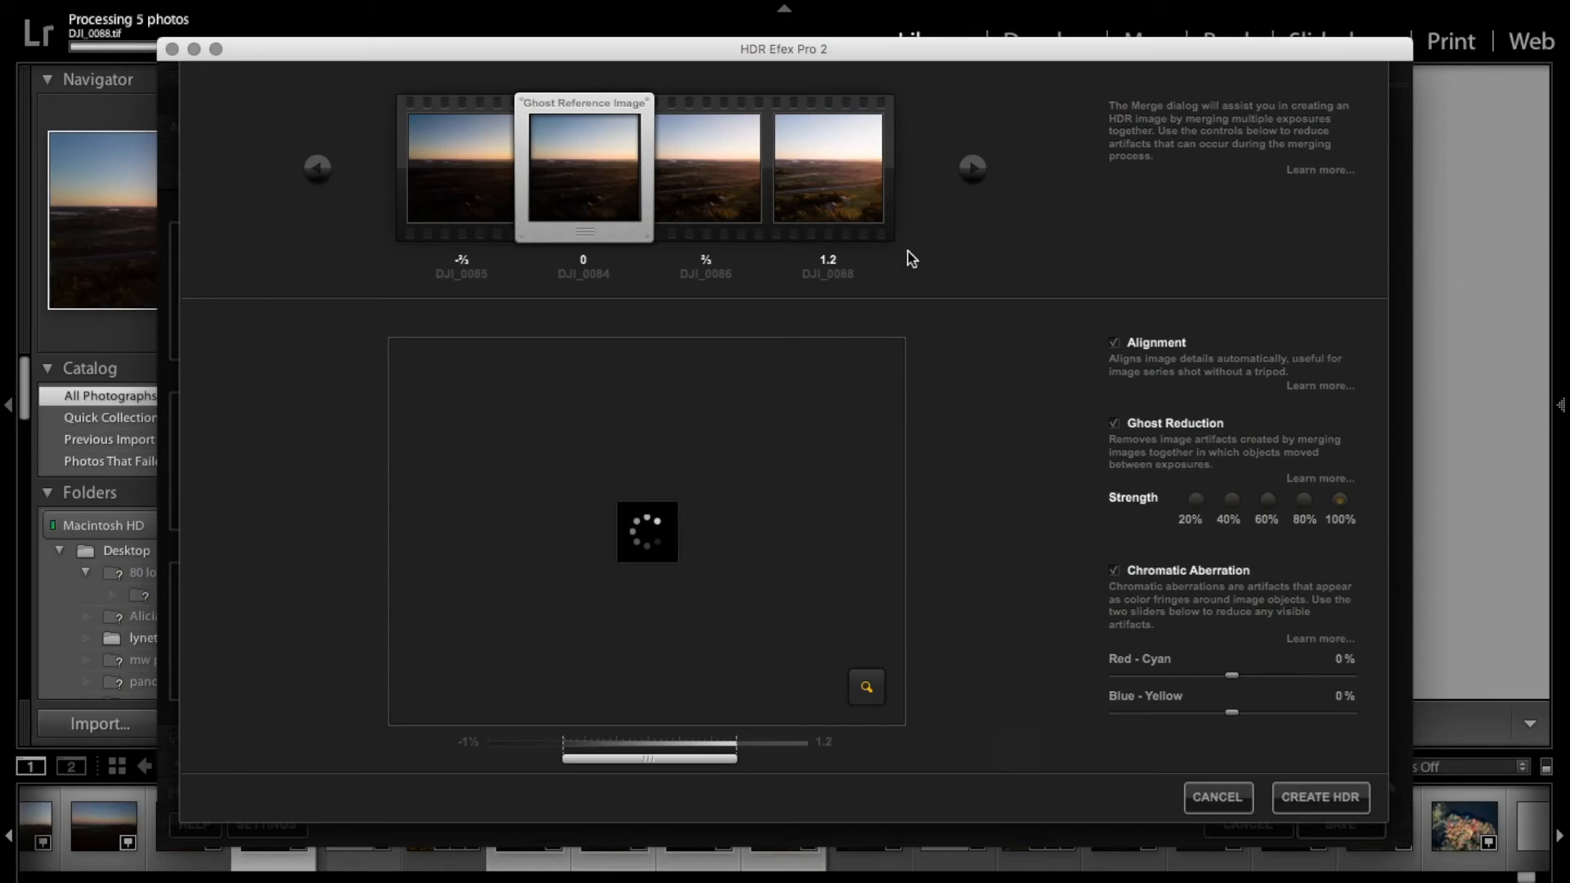
- Create the merged HDR from the five exposures, apply the 01 - Default preset and enlarge the editing window
{"action": "left_click", "coordinate": [1313, 800]}
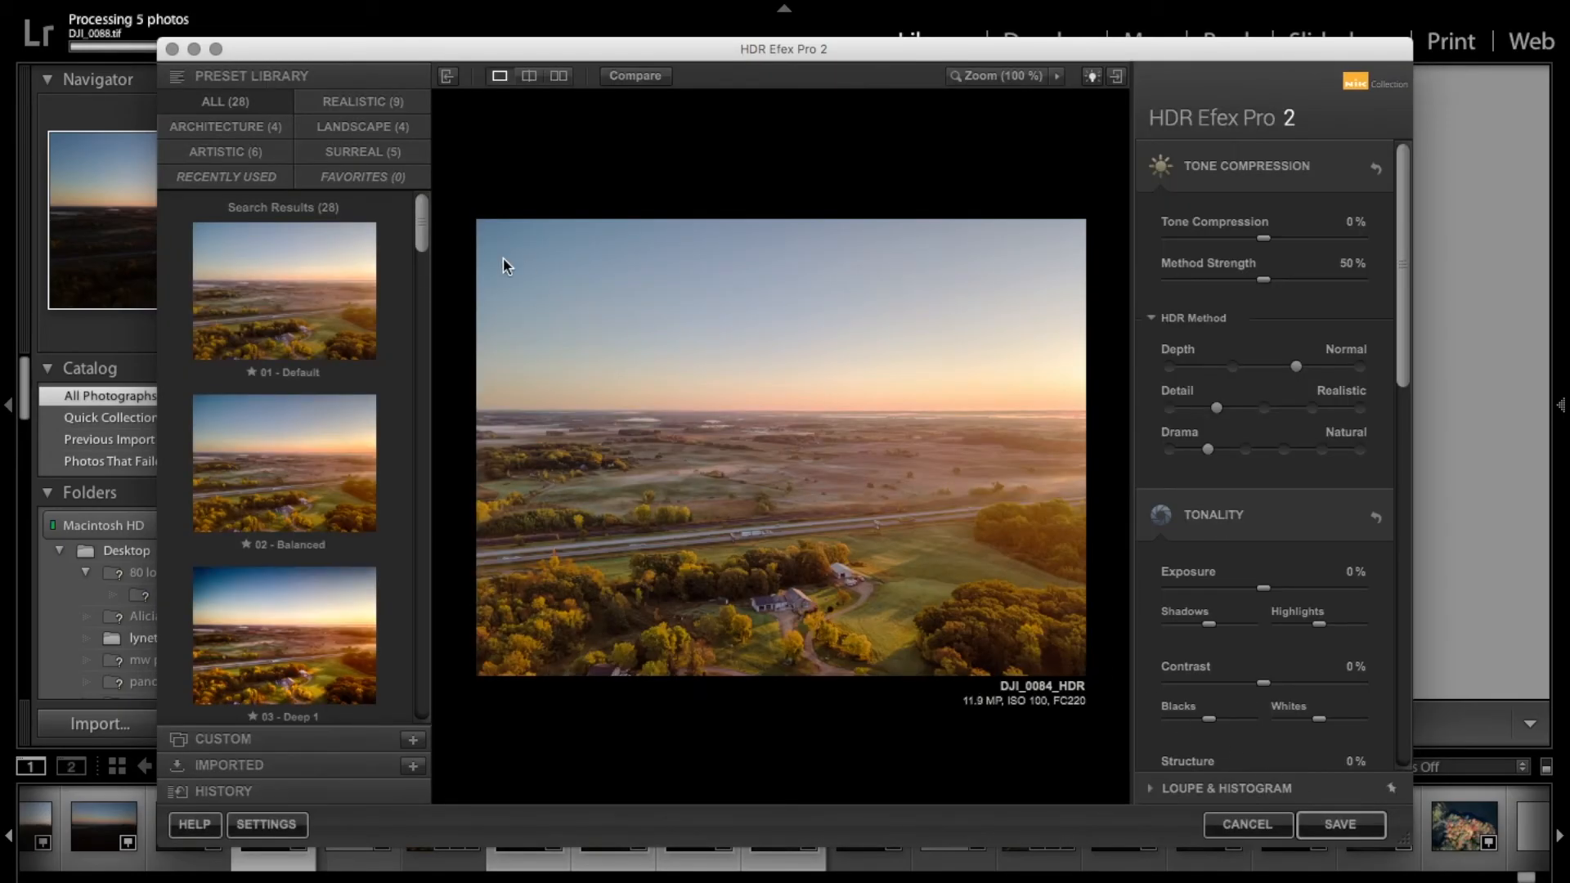
{"action": "left_click", "coordinate": [341, 291]}
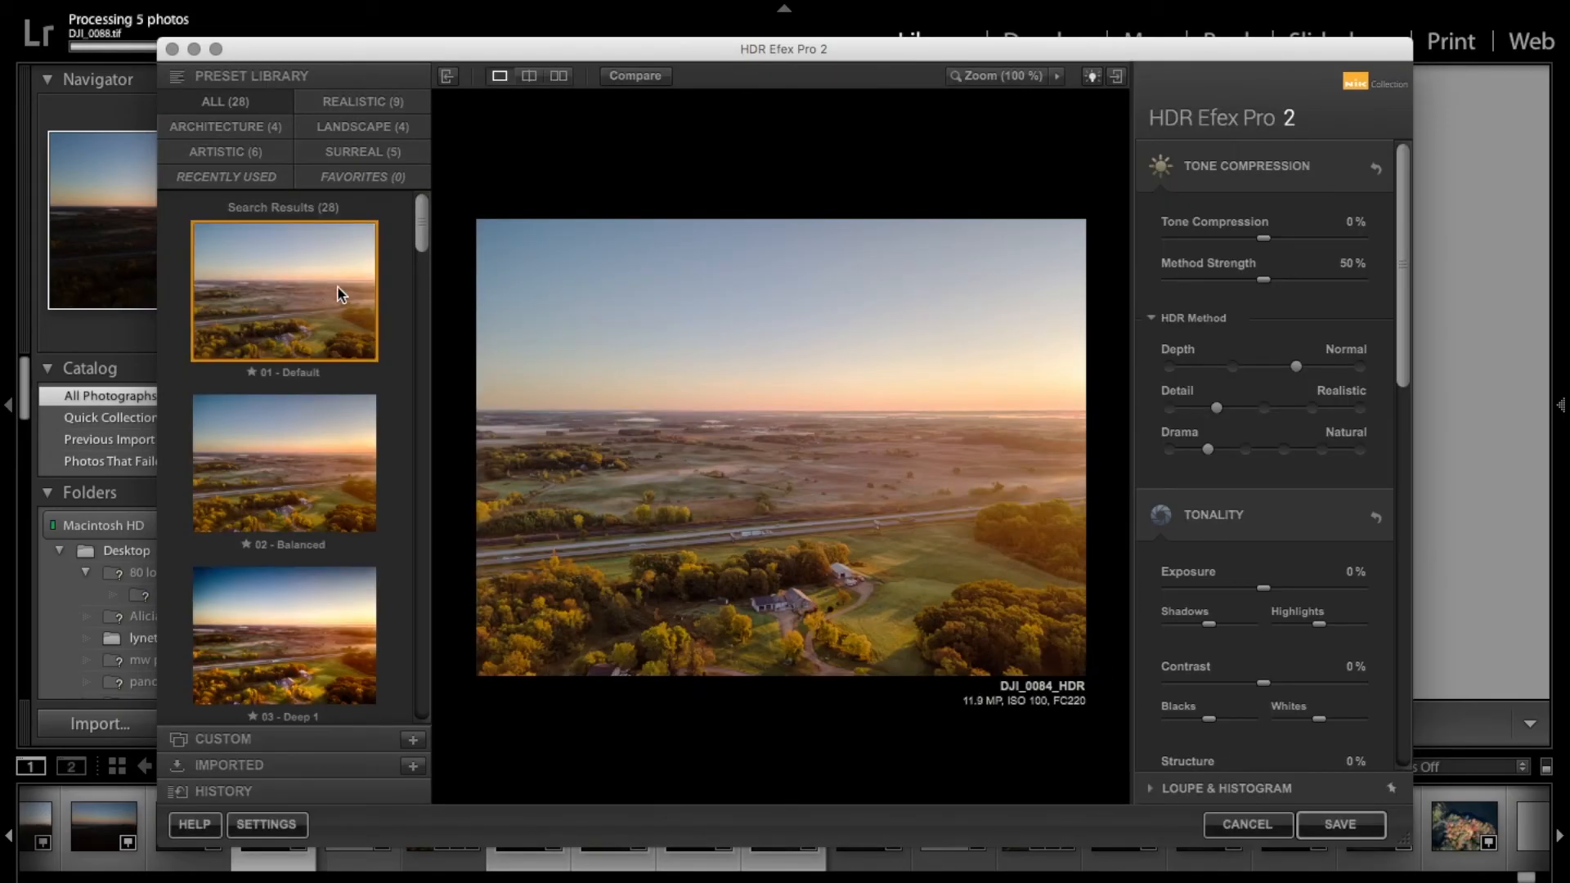
{"action": "left_click", "coordinate": [216, 49]}
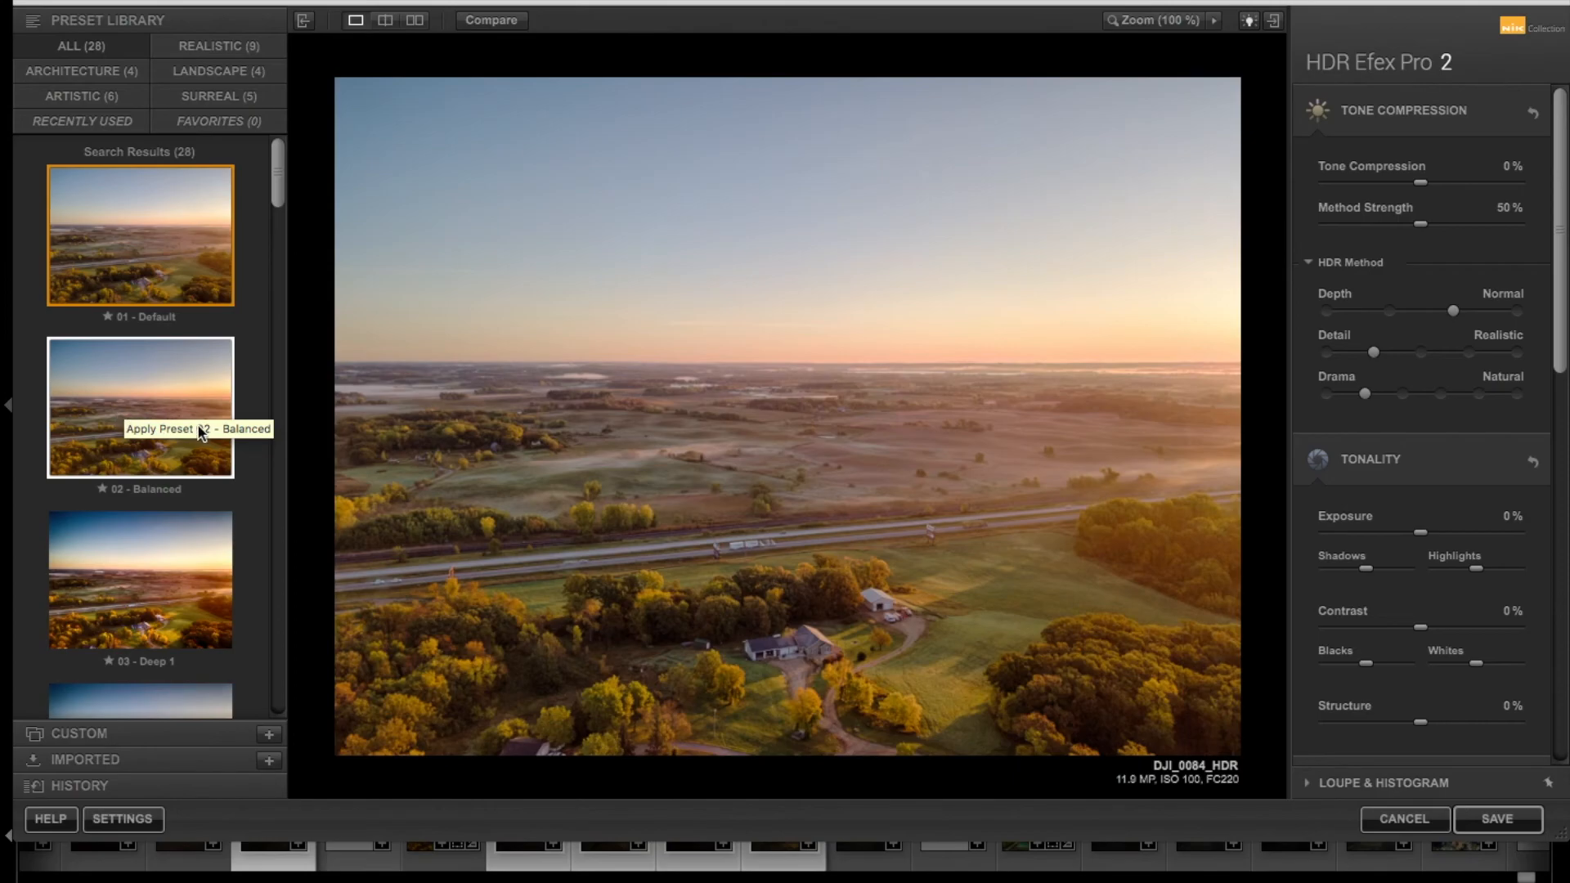
- Browse the preset library and try the 08 - Dark preset on the merged photo
{"action": "scroll", "coordinate": [200, 432], "scroll_direction": "down", "scroll_amount": 1}
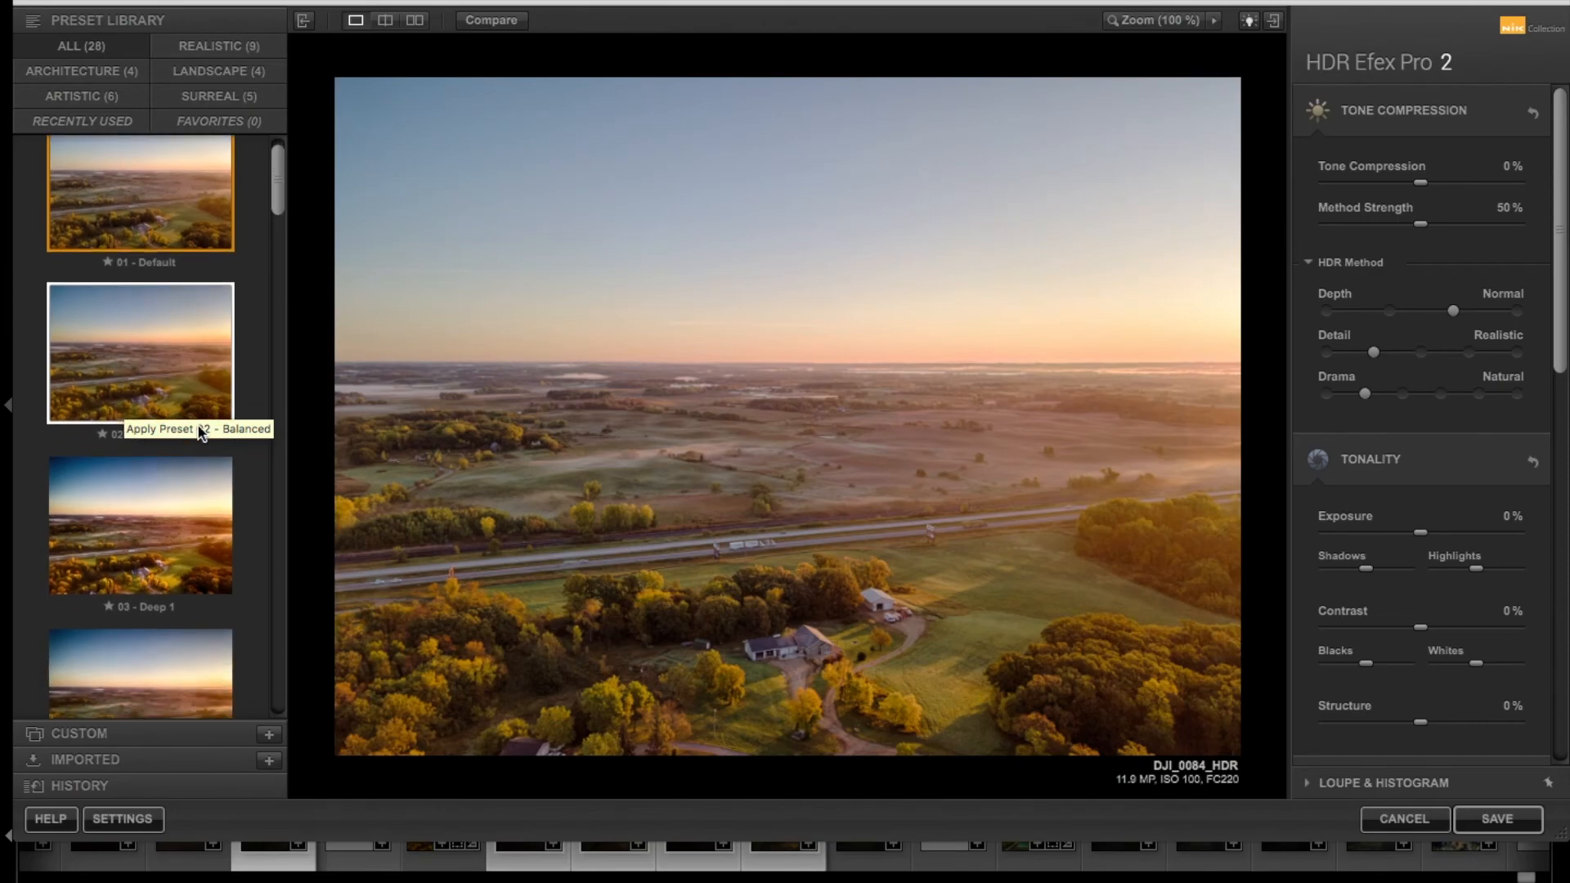
{"action": "scroll", "coordinate": [200, 431], "scroll_direction": "down", "scroll_amount": 11}
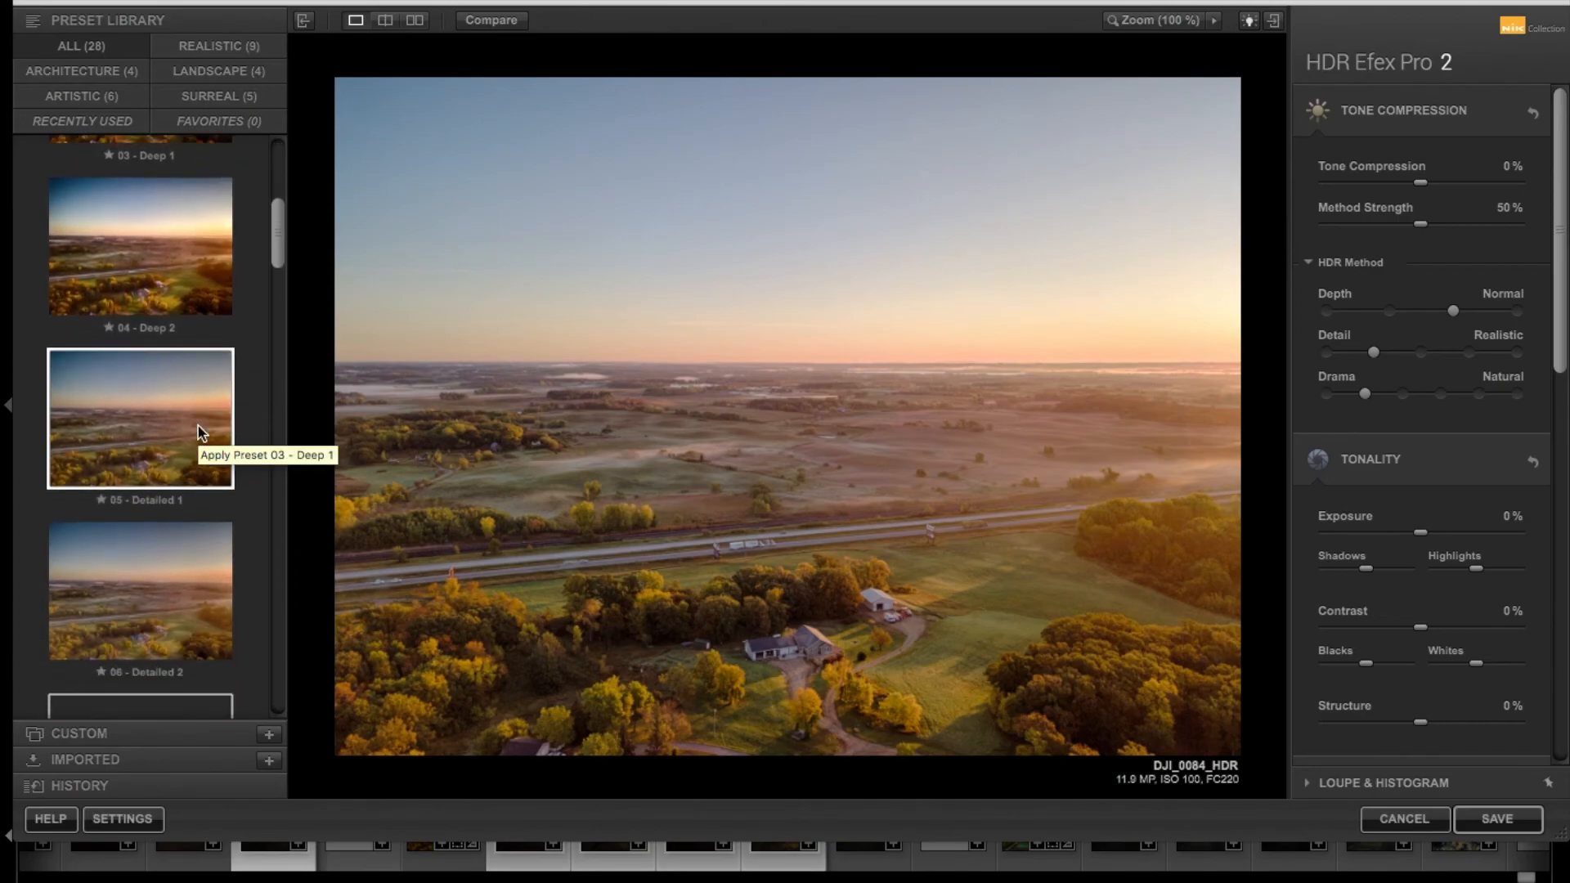
{"action": "scroll", "coordinate": [200, 431], "scroll_direction": "down", "scroll_amount": 5}
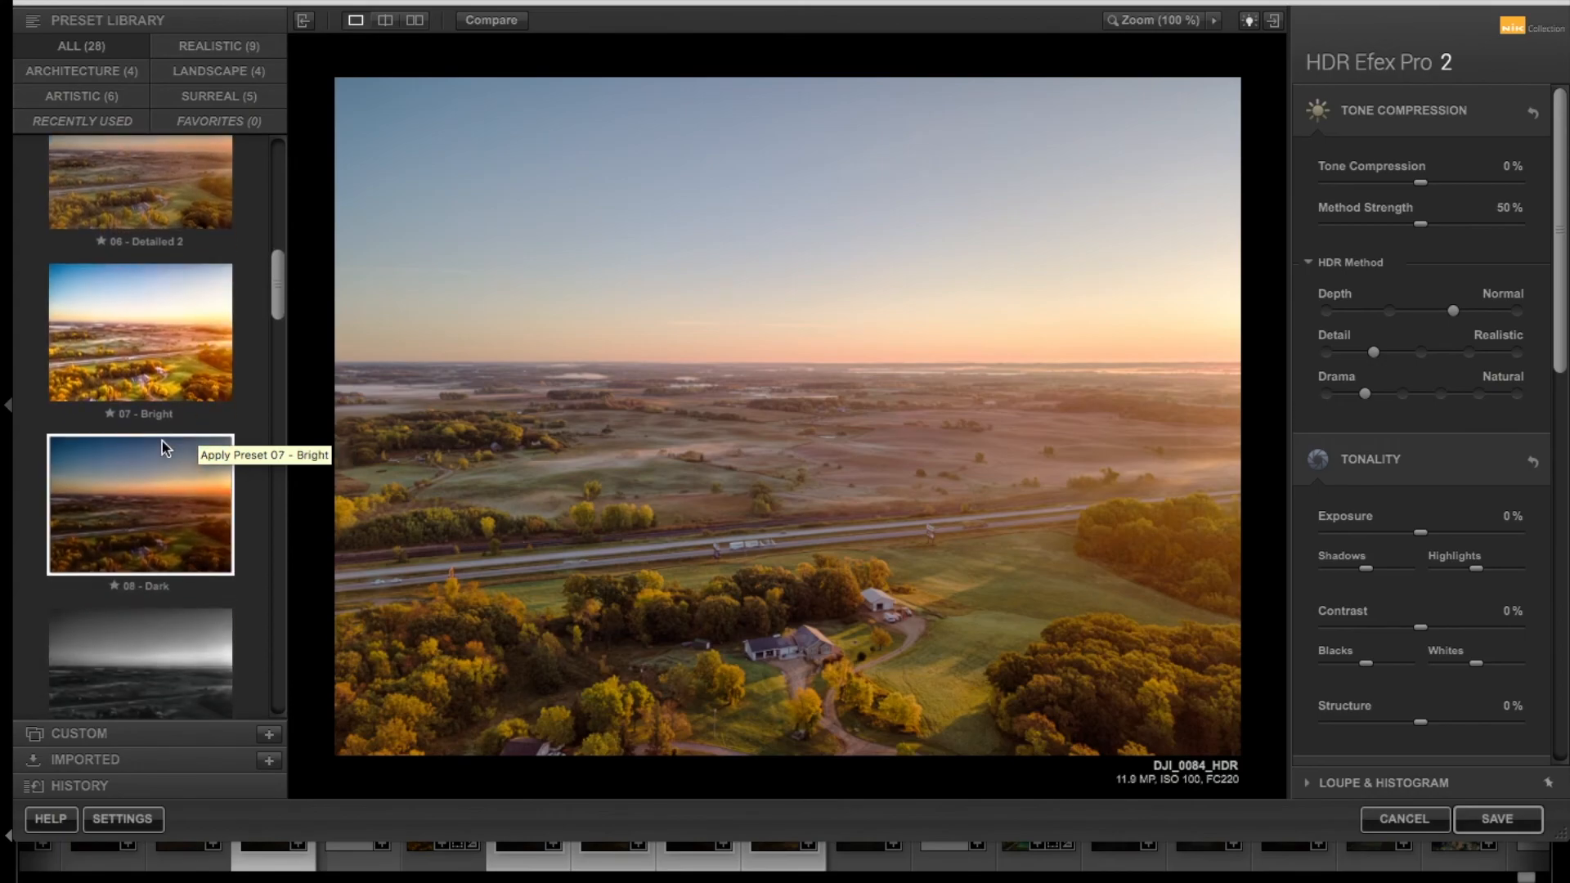
{"action": "left_click", "coordinate": [154, 464]}
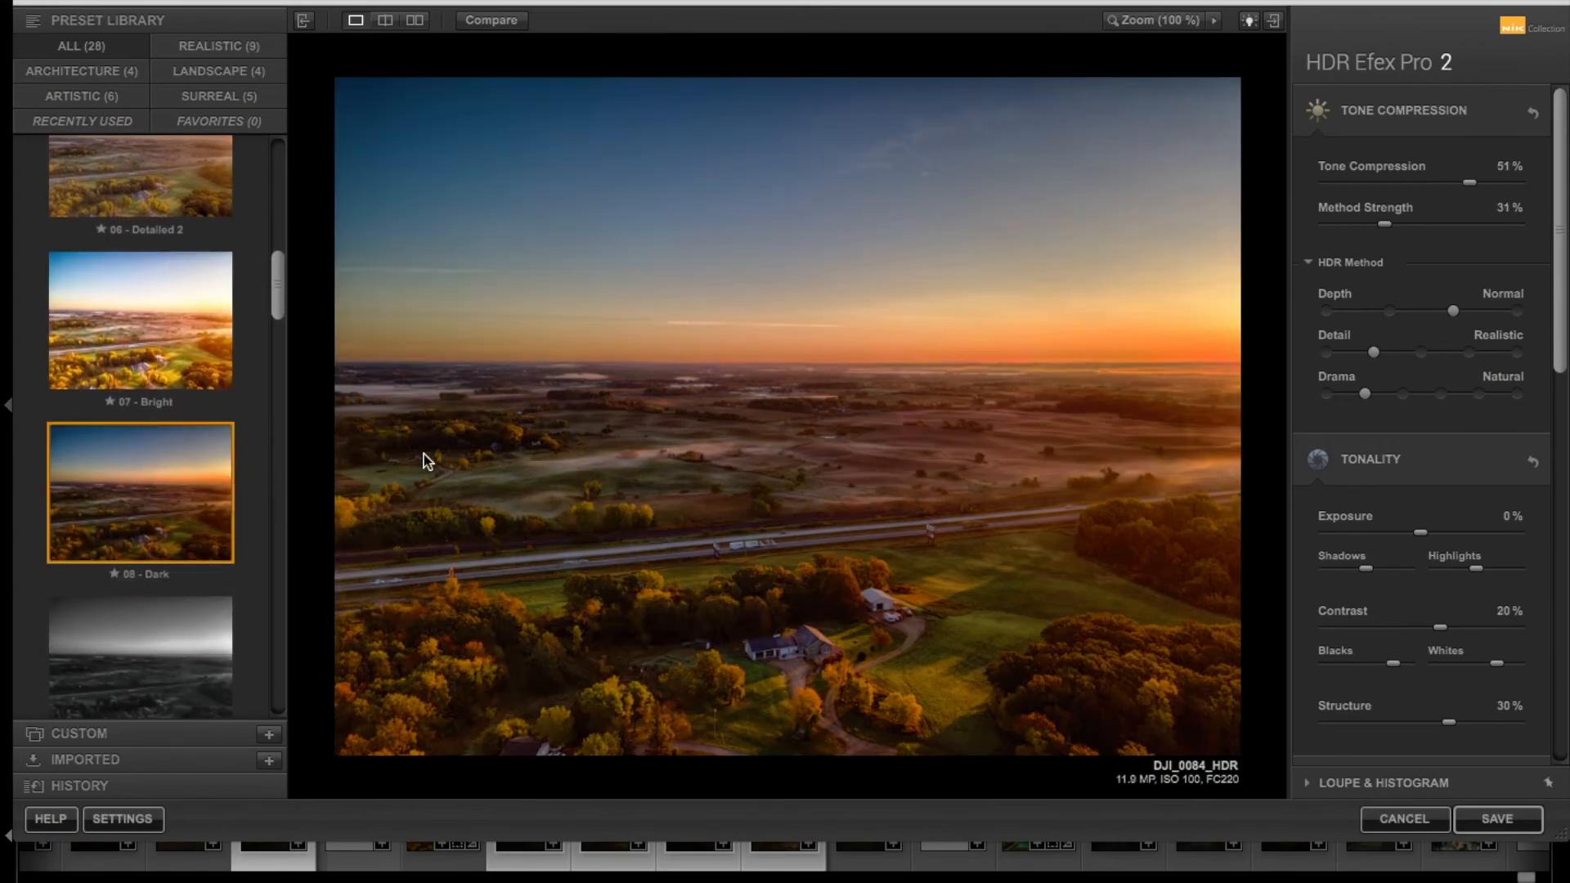
- Apply the 01 - Default preset to the merged photo and save the HDR
{"action": "scroll", "coordinate": [181, 416], "scroll_direction": "up", "scroll_amount": 4}
{"action": "scroll", "coordinate": [176, 416], "scroll_direction": "up", "scroll_amount": 6}
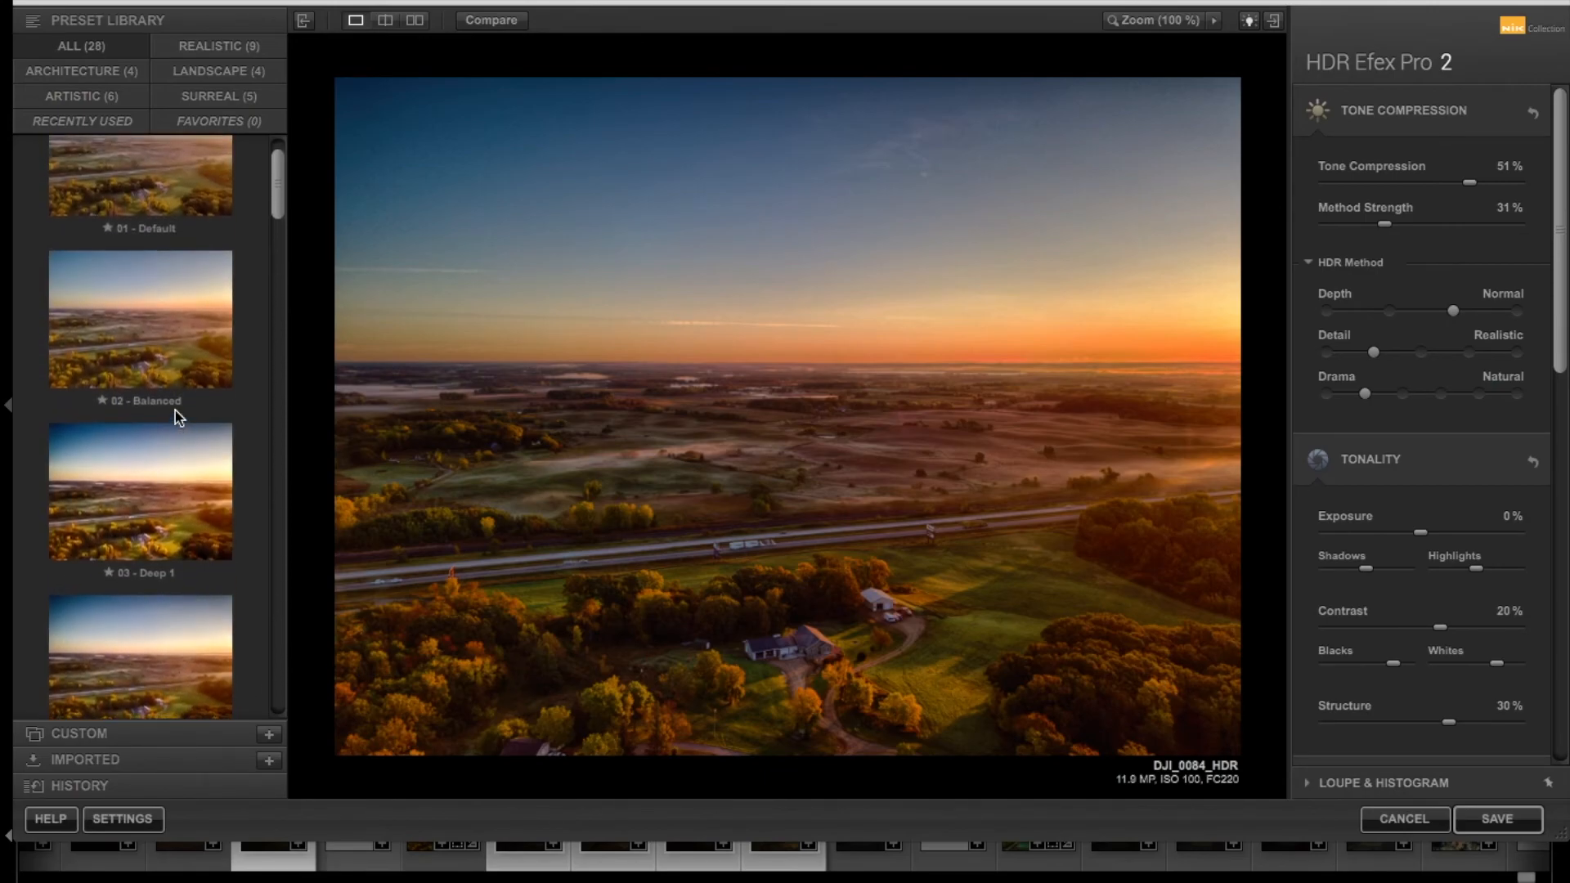
{"action": "scroll", "coordinate": [165, 311], "scroll_direction": "up", "scroll_amount": 2}
{"action": "left_click", "coordinate": [162, 233]}
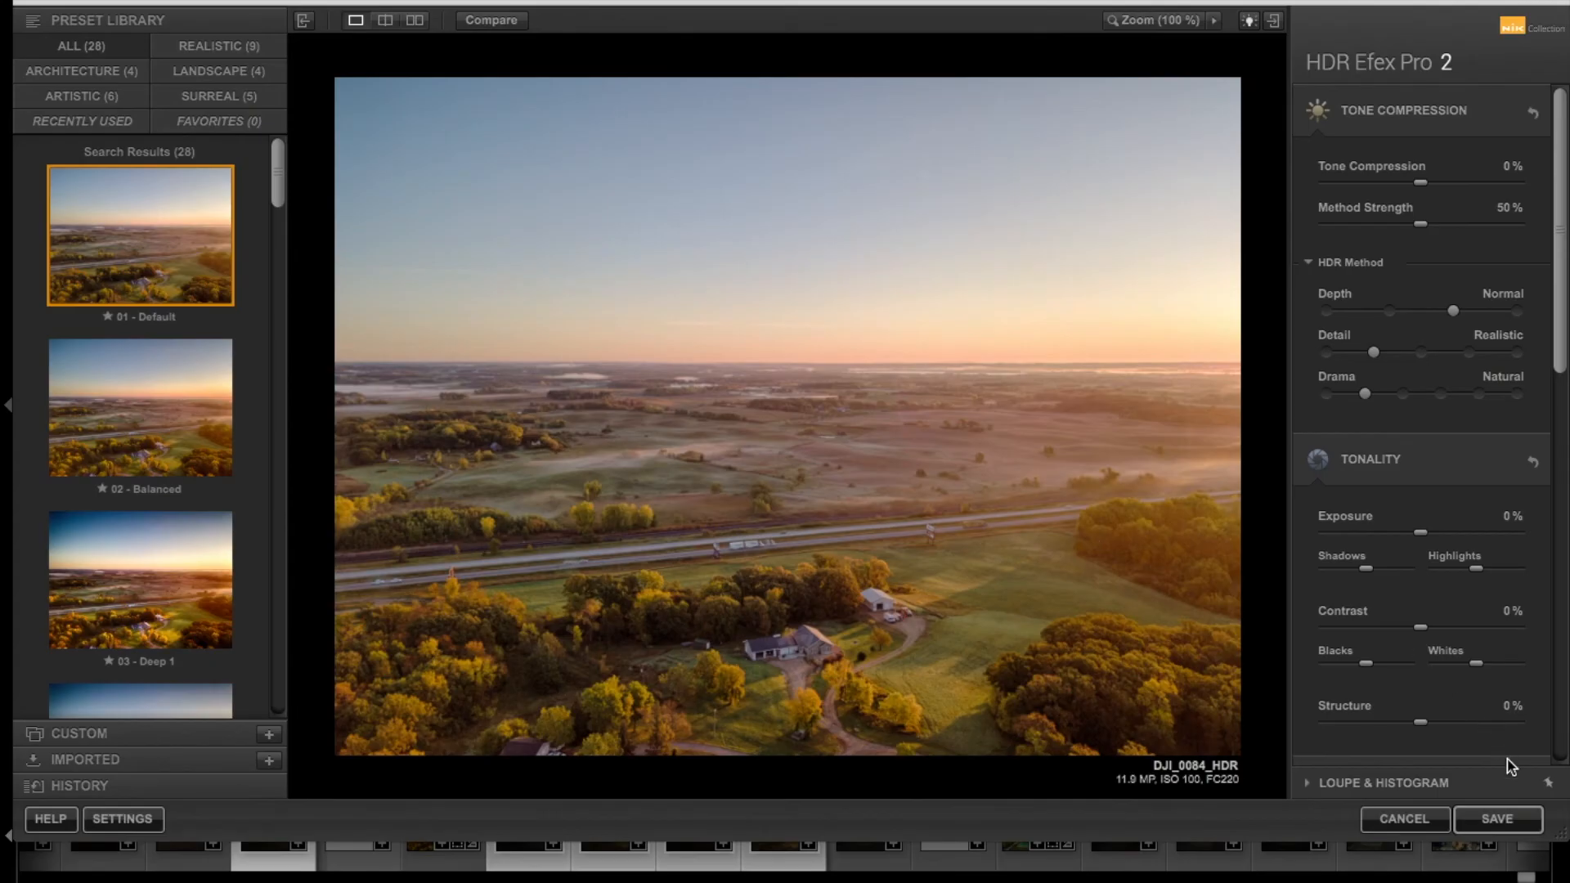
{"action": "left_click", "coordinate": [1505, 821]}
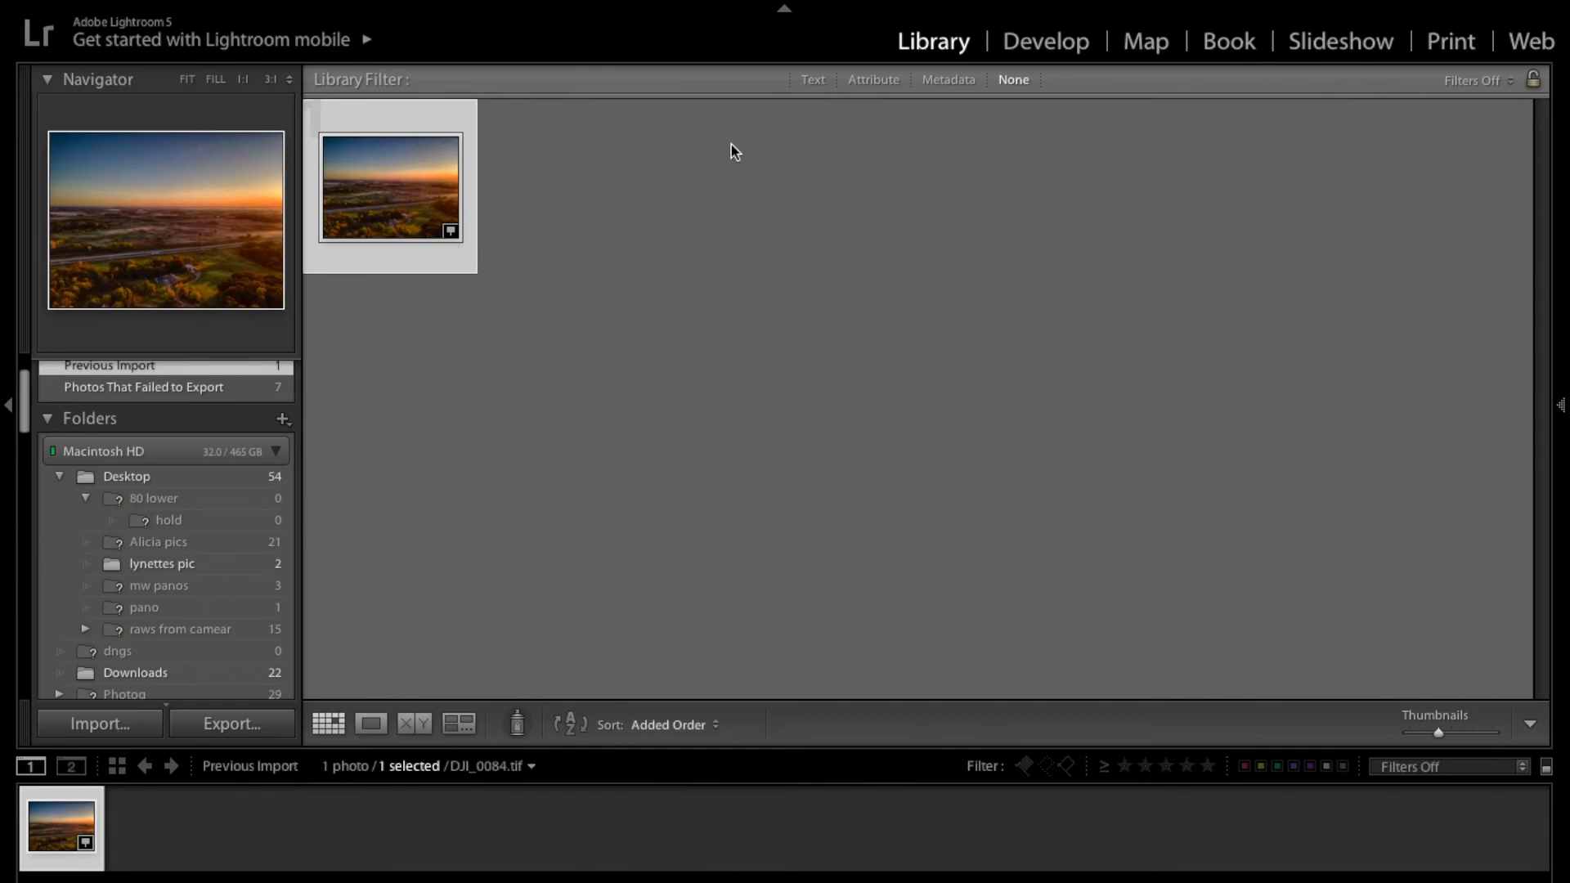
- Open DJI_0084.tif for developing and set Highlights to -49 and Shadows to +47
{"action": "left_click", "coordinate": [1035, 39]}
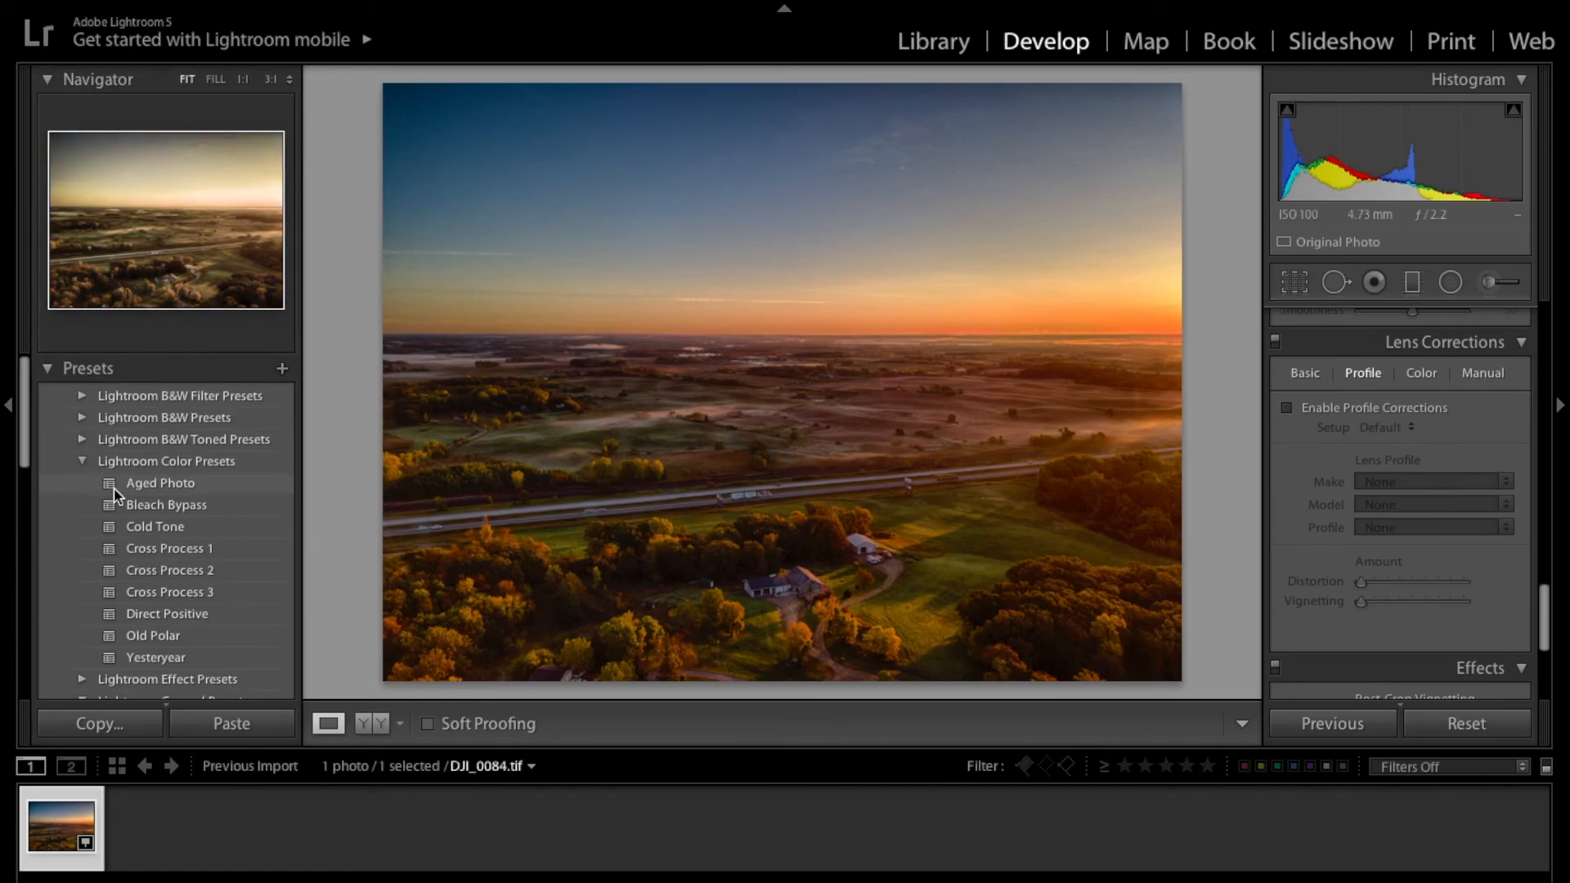
{"action": "scroll", "coordinate": [1444, 511], "scroll_direction": "up", "scroll_amount": 10}
{"action": "scroll", "coordinate": [1443, 511], "scroll_direction": "down", "scroll_amount": 1}
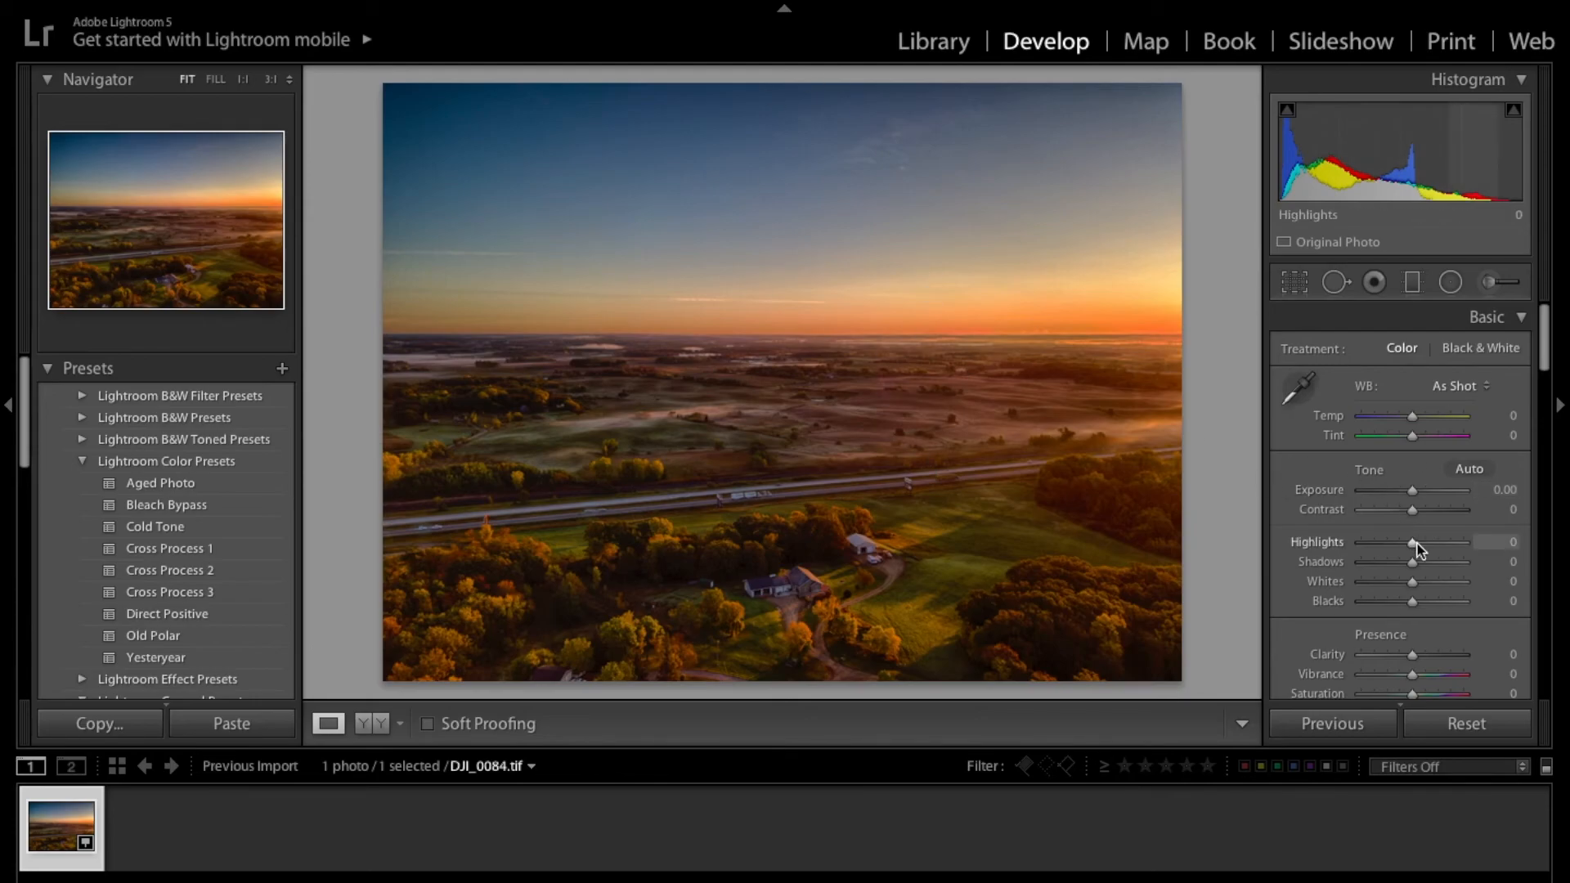
{"action": "mouse_move", "coordinate": [1416, 551]}
{"action": "left_mouse_down"}
{"action": "mouse_move", "coordinate": [1361, 546]}
{"action": "mouse_move", "coordinate": [1387, 550]}
{"action": "left_mouse_up"}
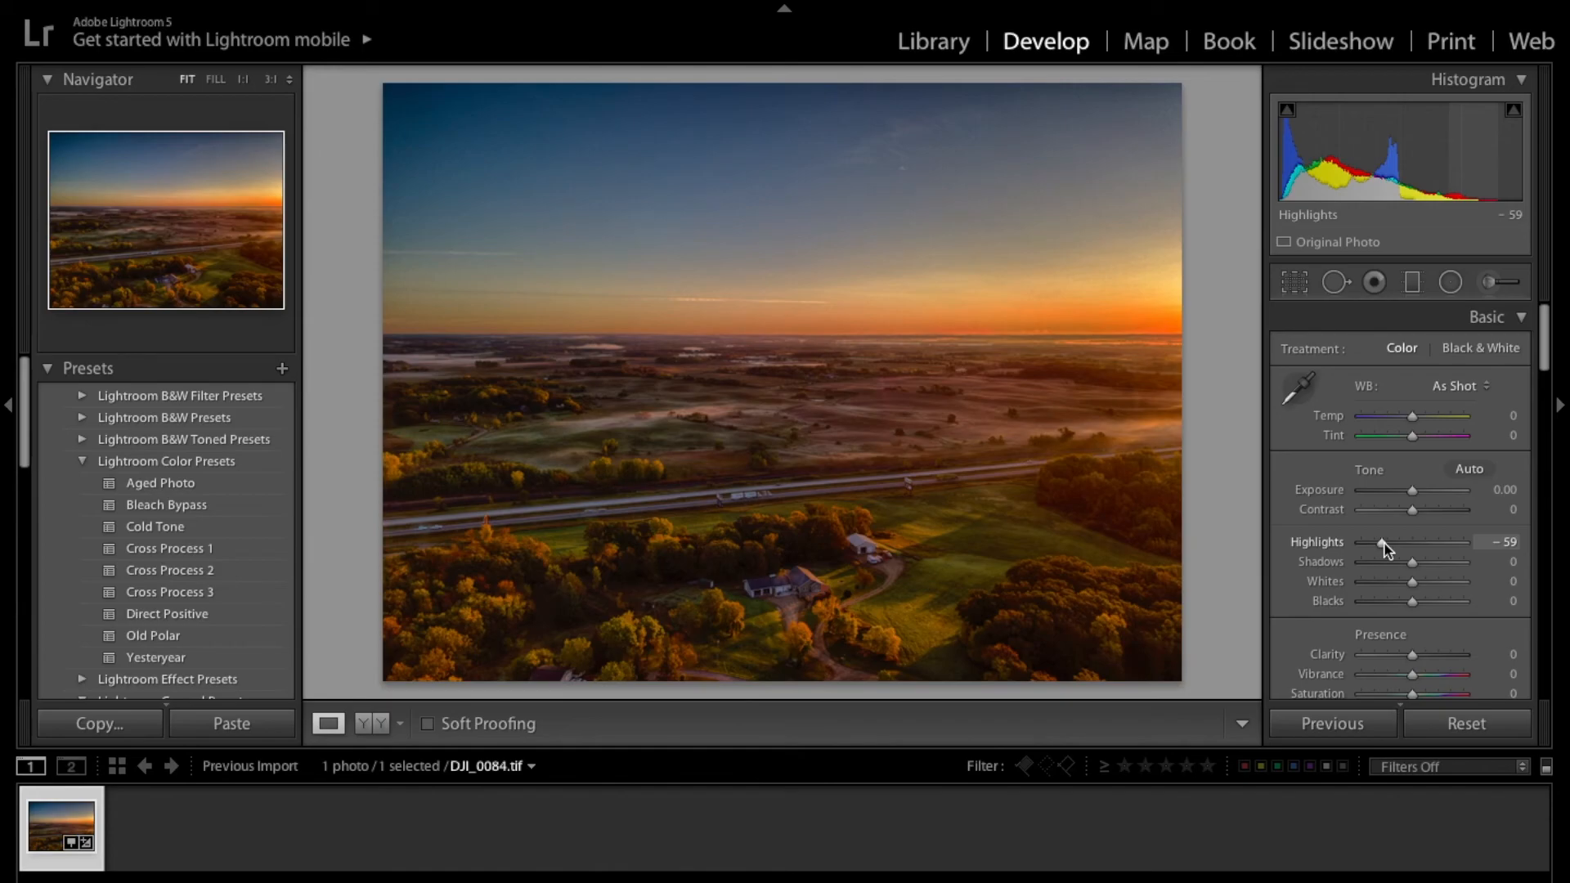
{"action": "left_click_drag", "start_coordinate": [1440, 562], "coordinate": [1388, 548]}
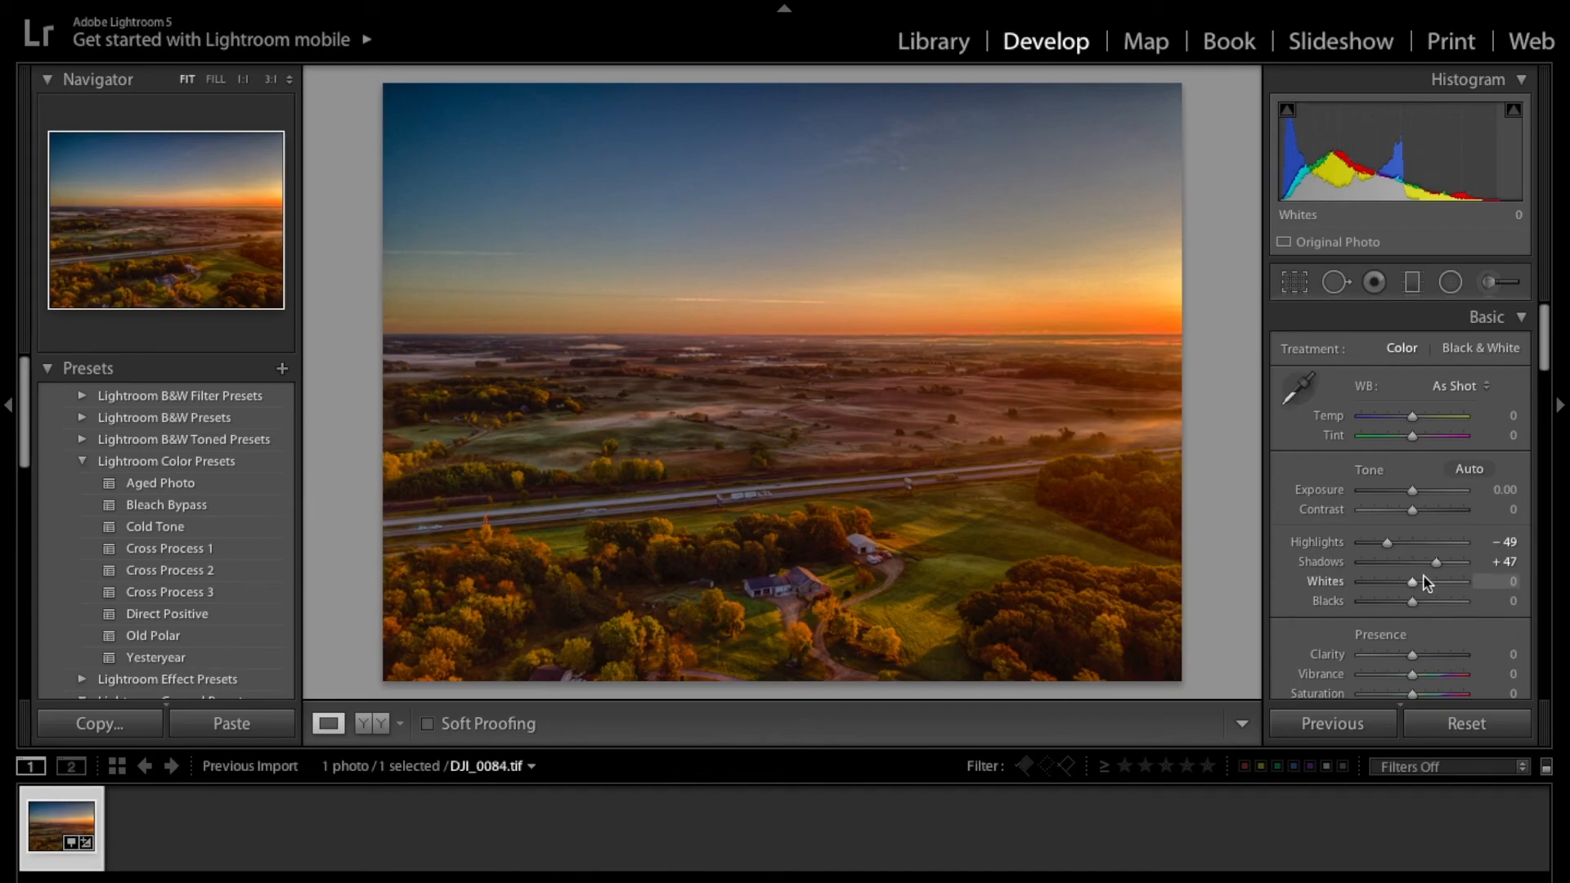
- Set the photo's Whites to +49 and Blacks to -19
{"action": "key", "text": "alt"}
{"action": "left_click_drag", "start_coordinate": [1415, 582], "coordinate": [1441, 586]}
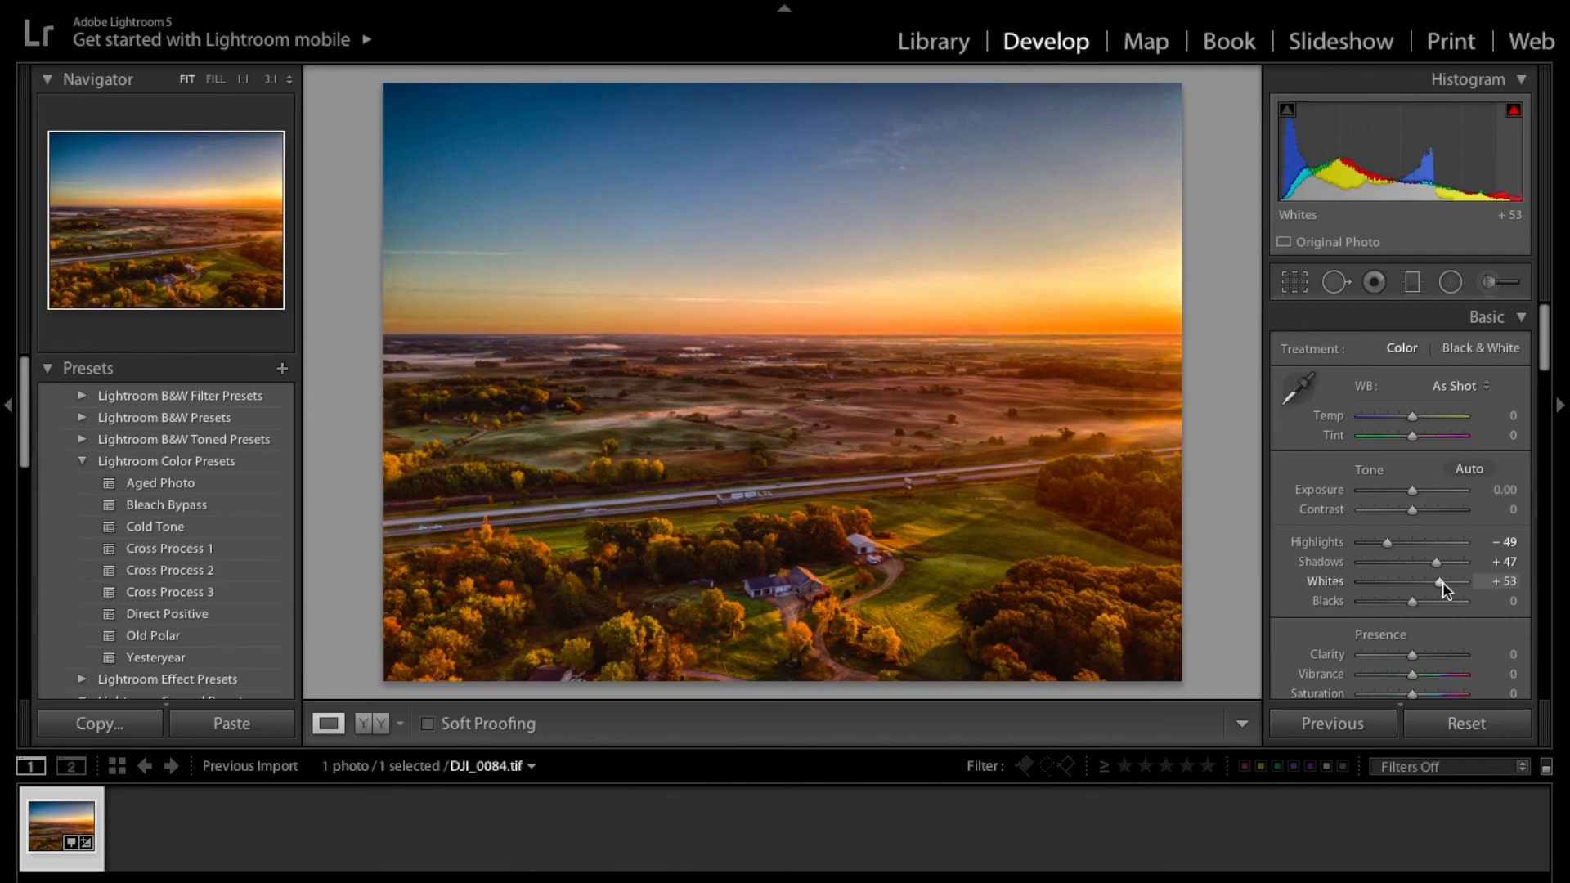
{"action": "left_click_drag", "start_coordinate": [1413, 604], "coordinate": [1404, 606]}
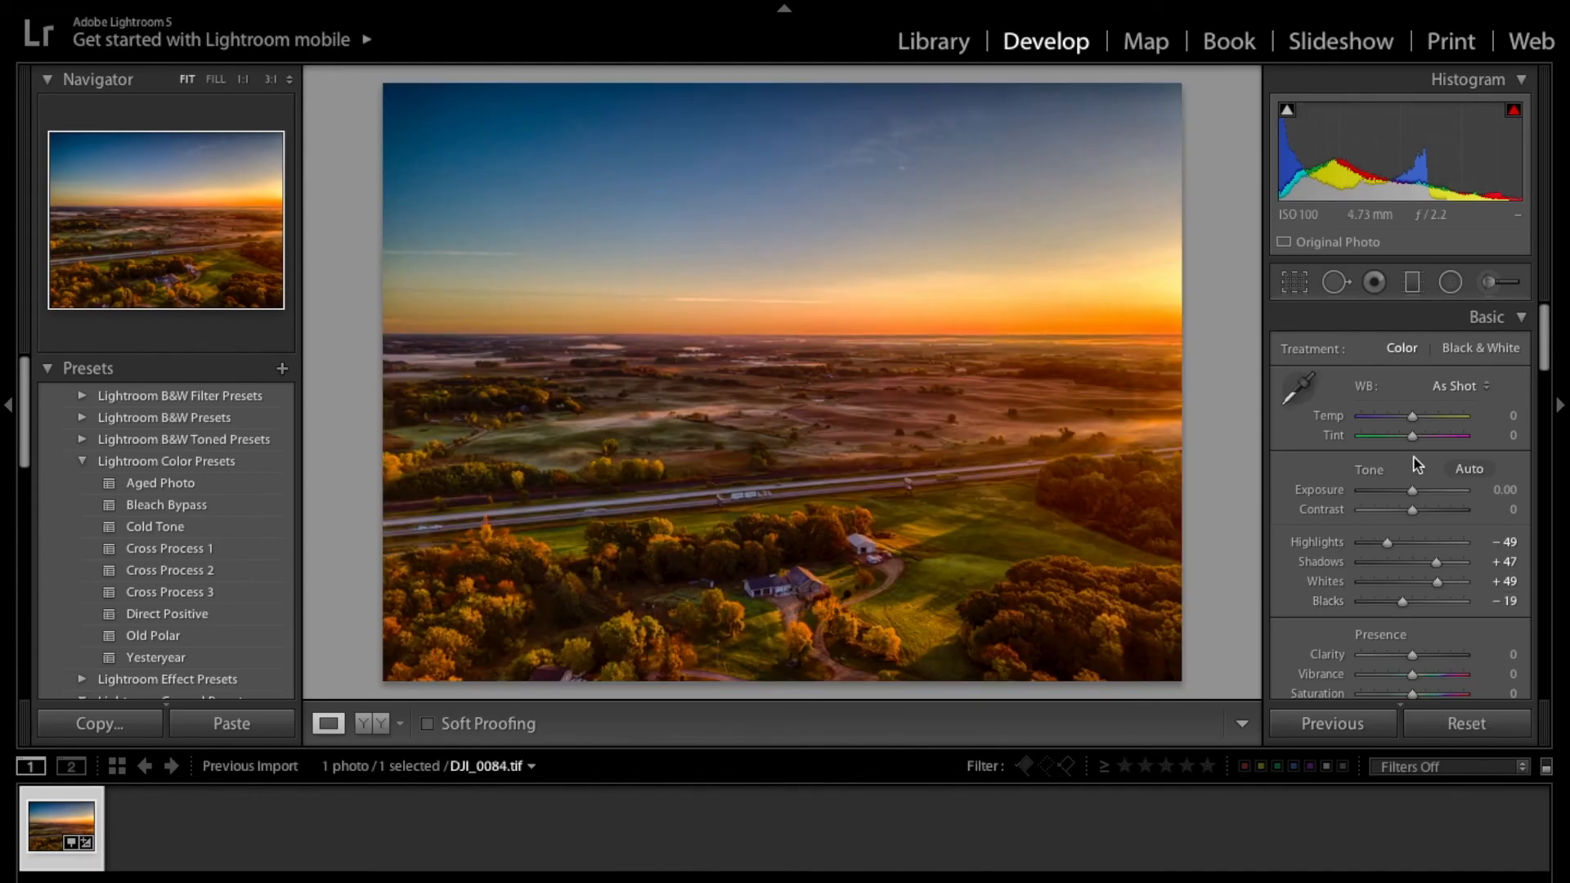
{"action": "scroll", "coordinate": [1450, 527], "scroll_direction": "down", "scroll_amount": 1}
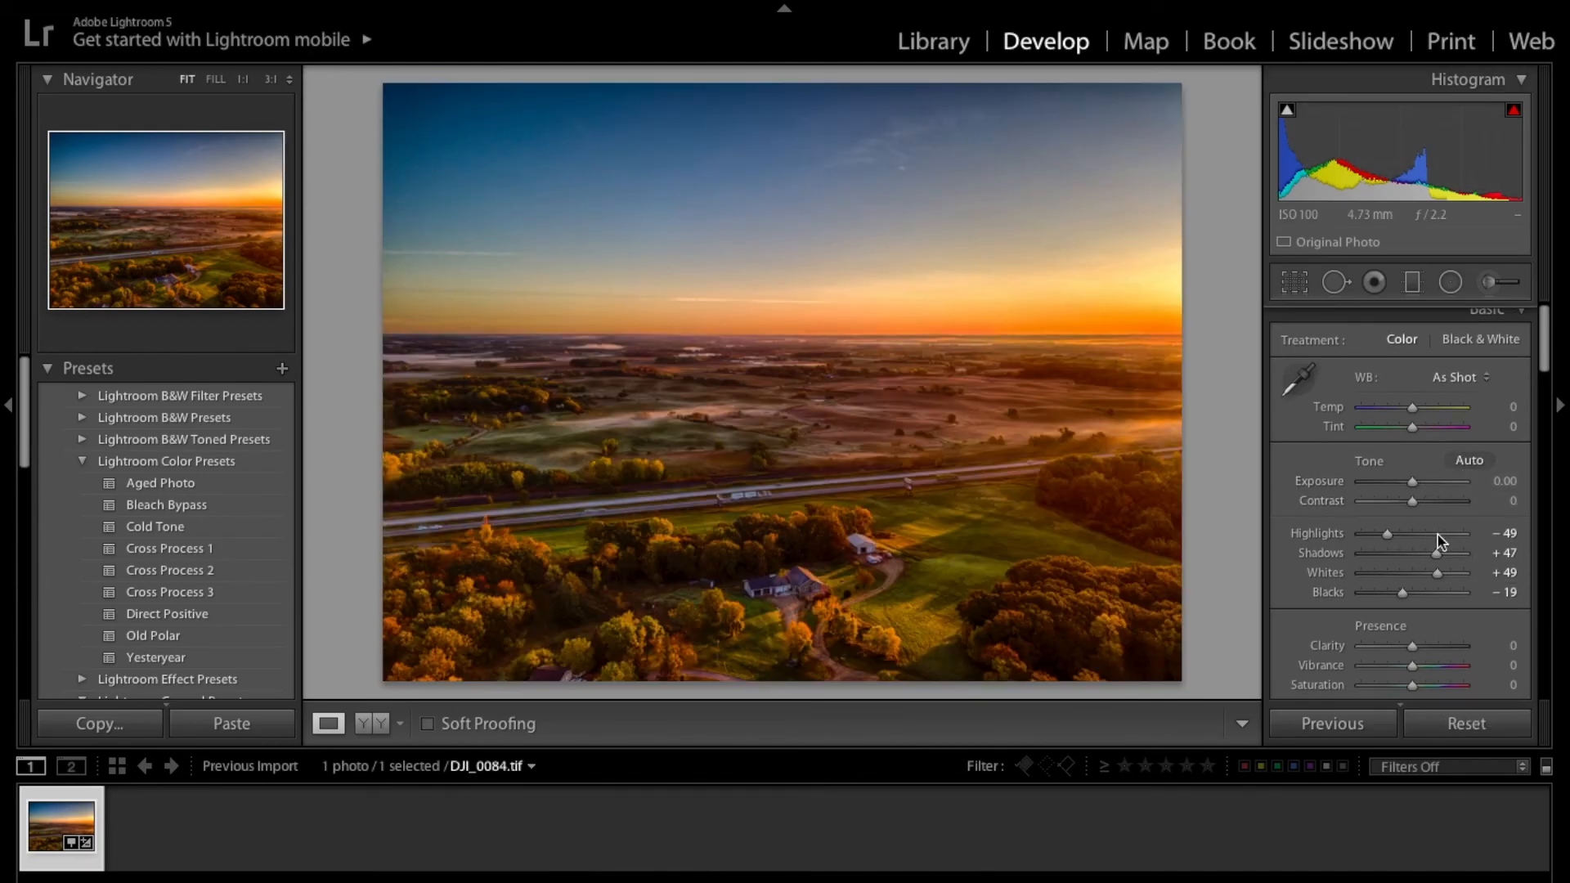
{"action": "scroll", "coordinate": [1415, 515], "scroll_direction": "down", "scroll_amount": 3}
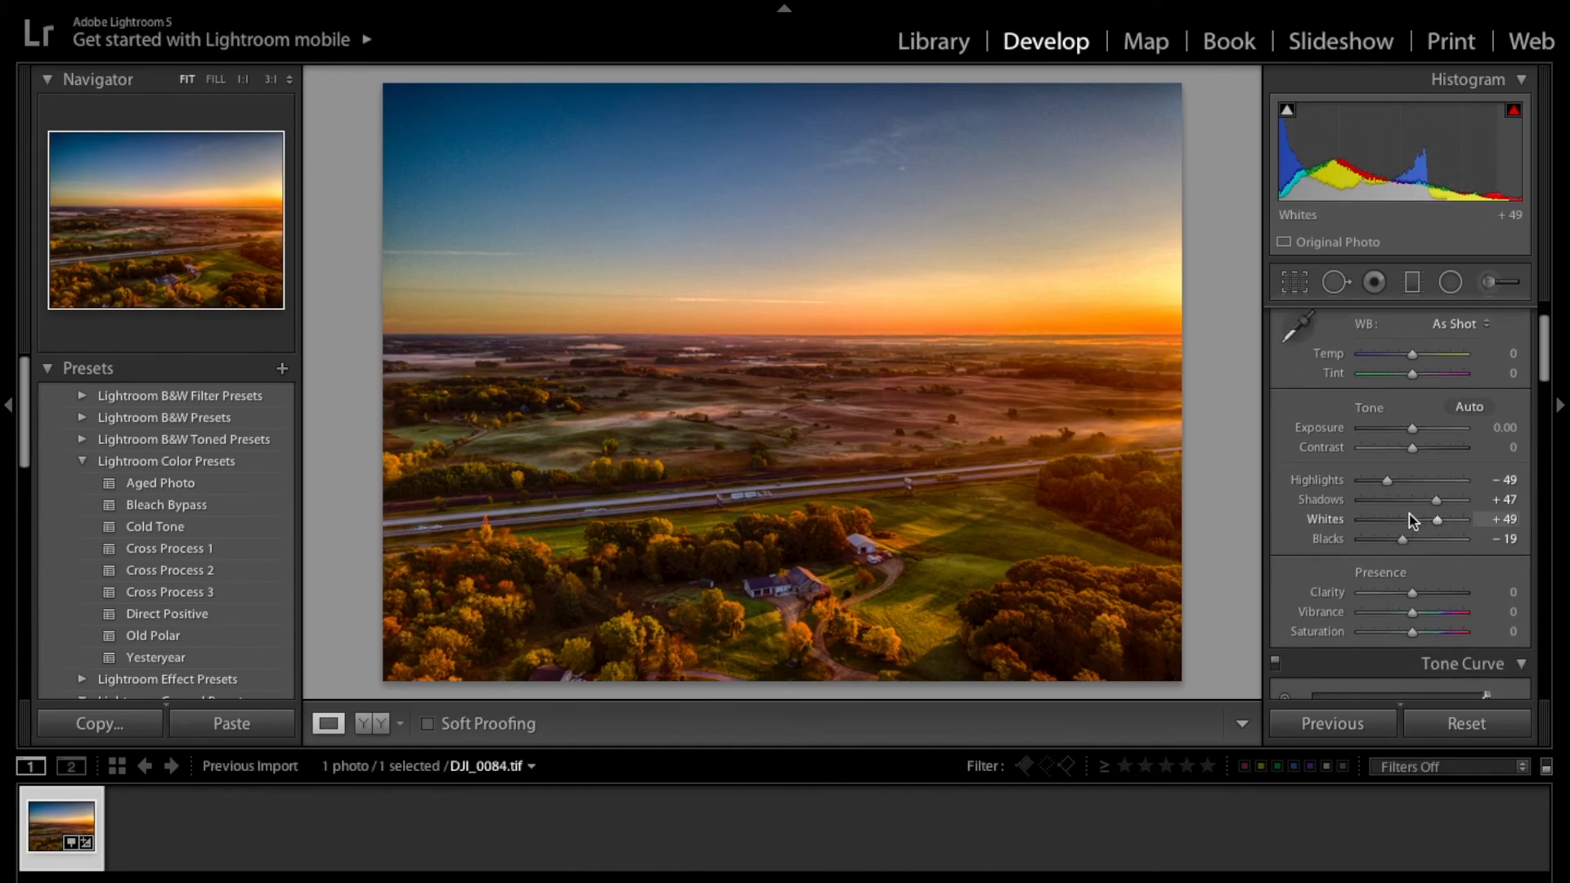
{"action": "scroll", "coordinate": [1423, 442], "scroll_direction": "down", "scroll_amount": 1}
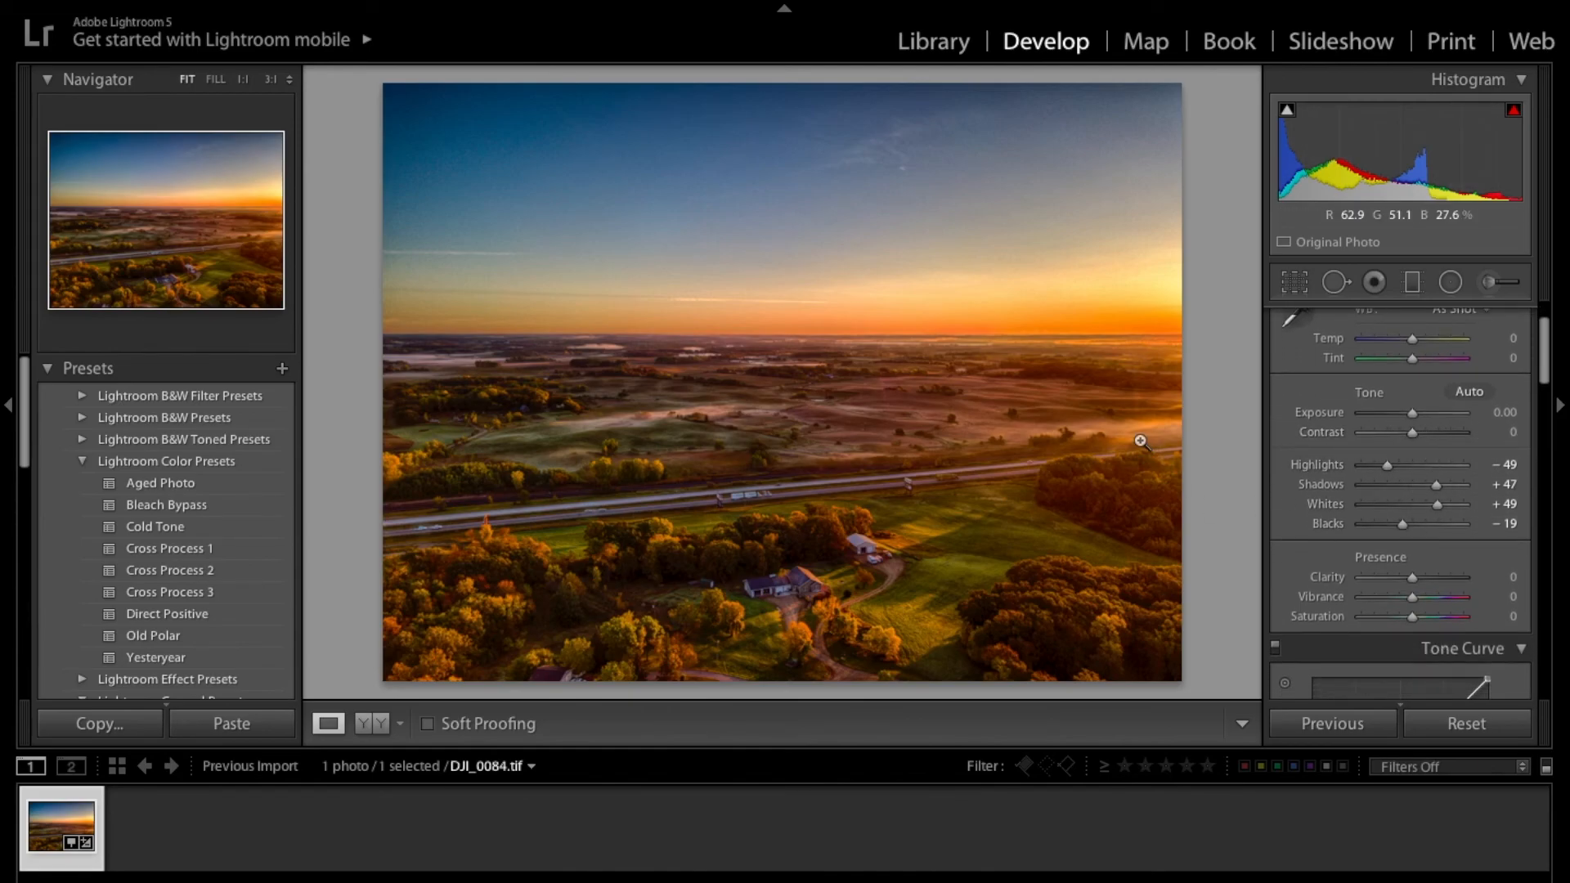
- Reduce the photo's Saturation to -14 and its Vibrance to -5
{"action": "scroll", "coordinate": [1299, 363], "scroll_direction": "down", "scroll_amount": 5}
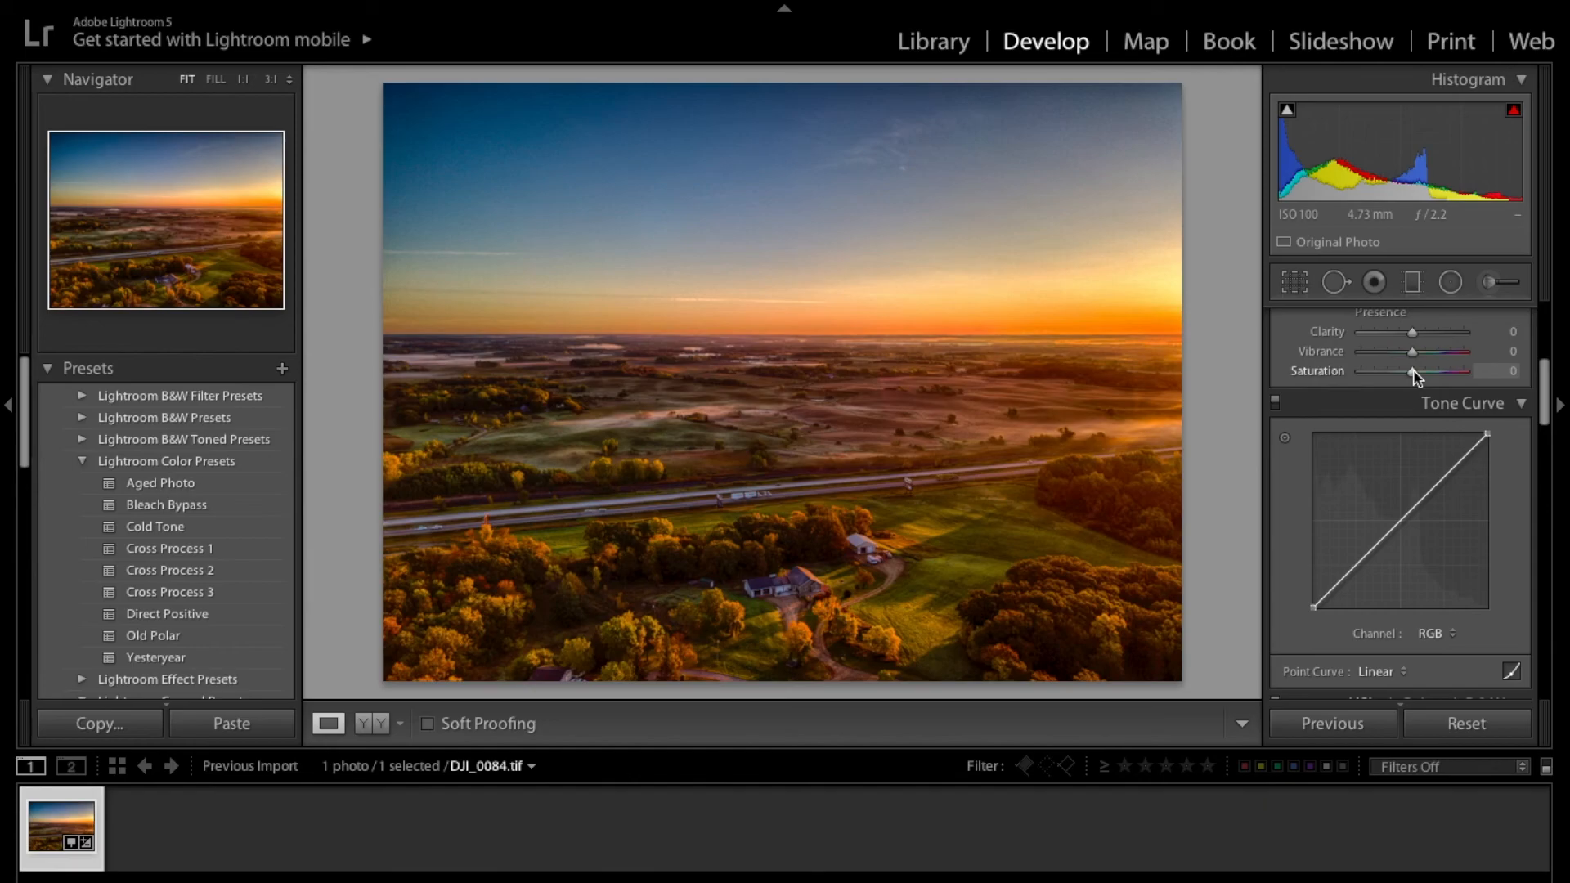
{"action": "left_click_drag", "start_coordinate": [1411, 372], "coordinate": [1405, 371]}
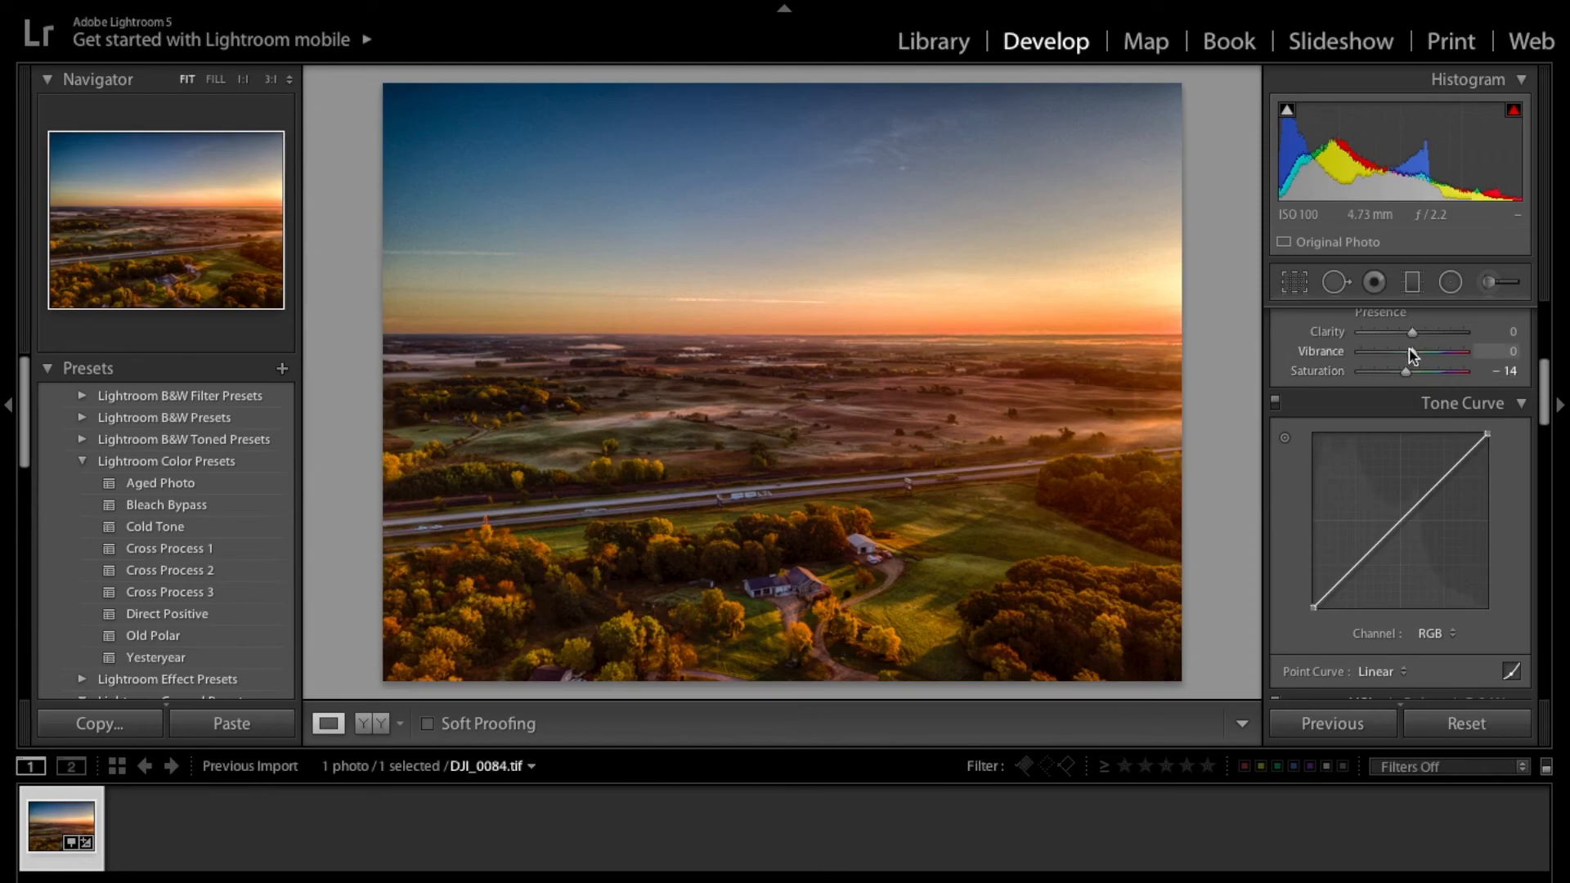
{"action": "left_click_drag", "start_coordinate": [1411, 352], "coordinate": [1406, 353]}
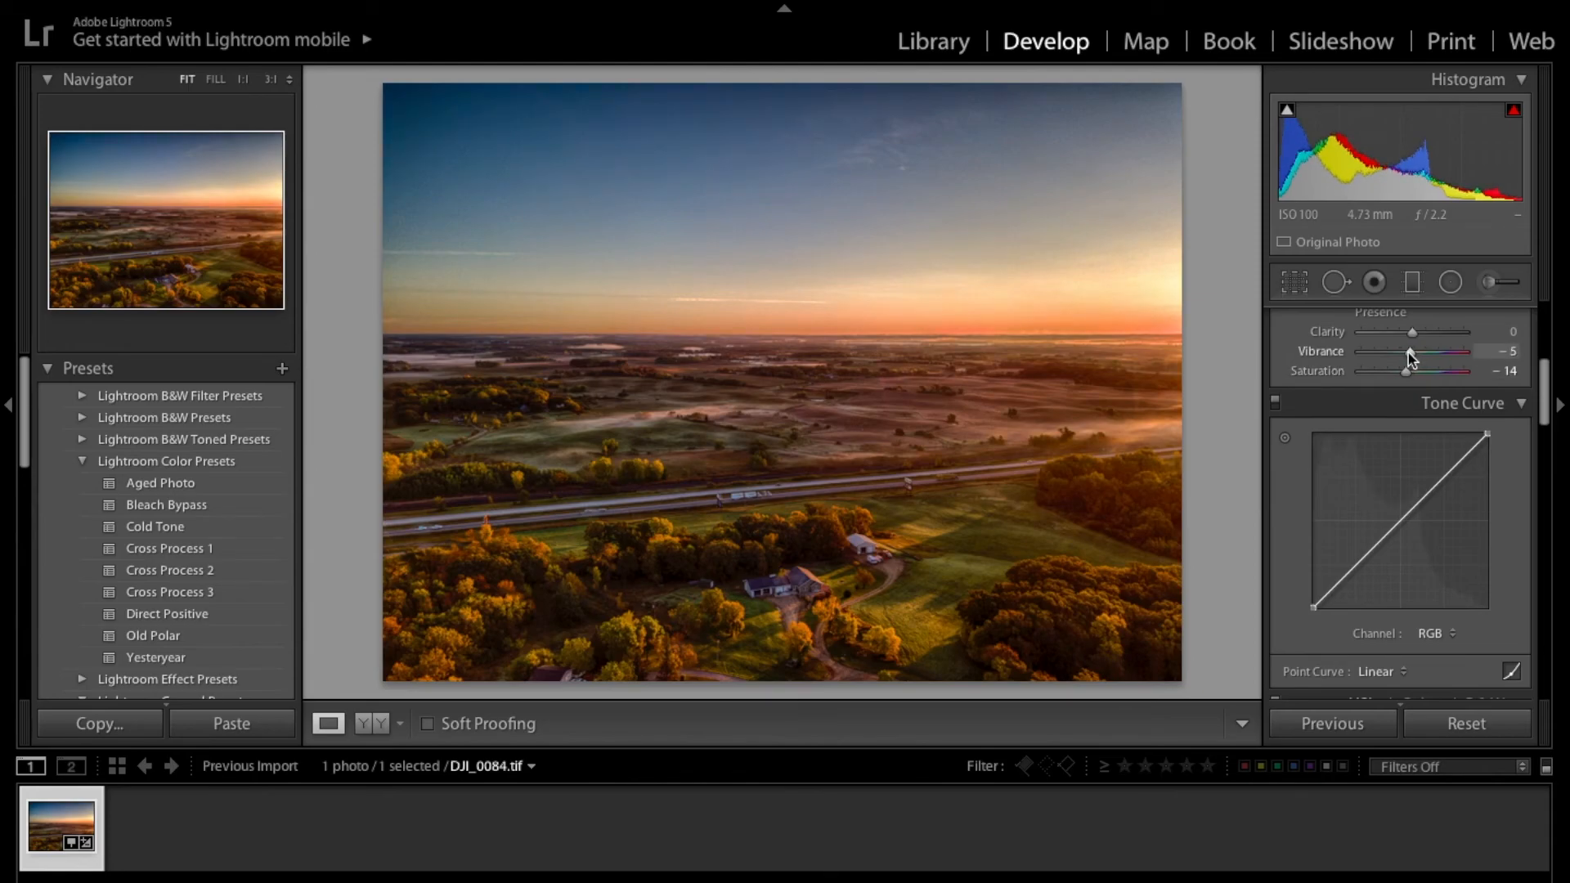
- Shape the RGB tone curve into a gentle S, raising an upper point to about 63.9/67.1 % and adding a lower point in the shadows
{"action": "scroll", "coordinate": [1391, 455], "scroll_direction": "down", "scroll_amount": 1}
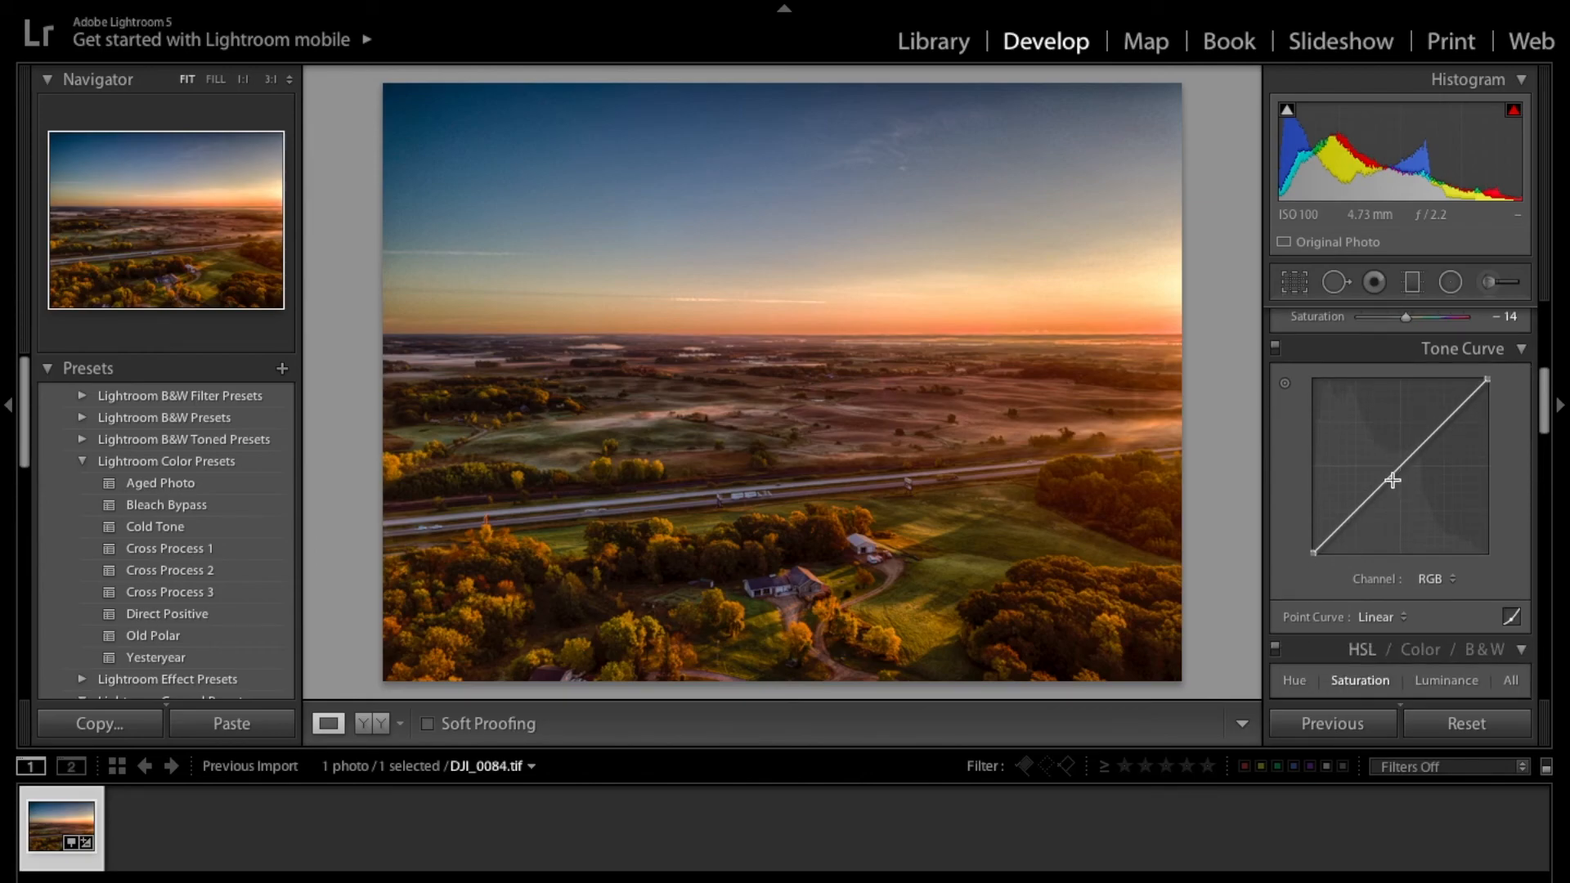
{"action": "left_click", "coordinate": [1428, 437]}
{"action": "left_click_drag", "start_coordinate": [1429, 438], "coordinate": [1425, 435]}
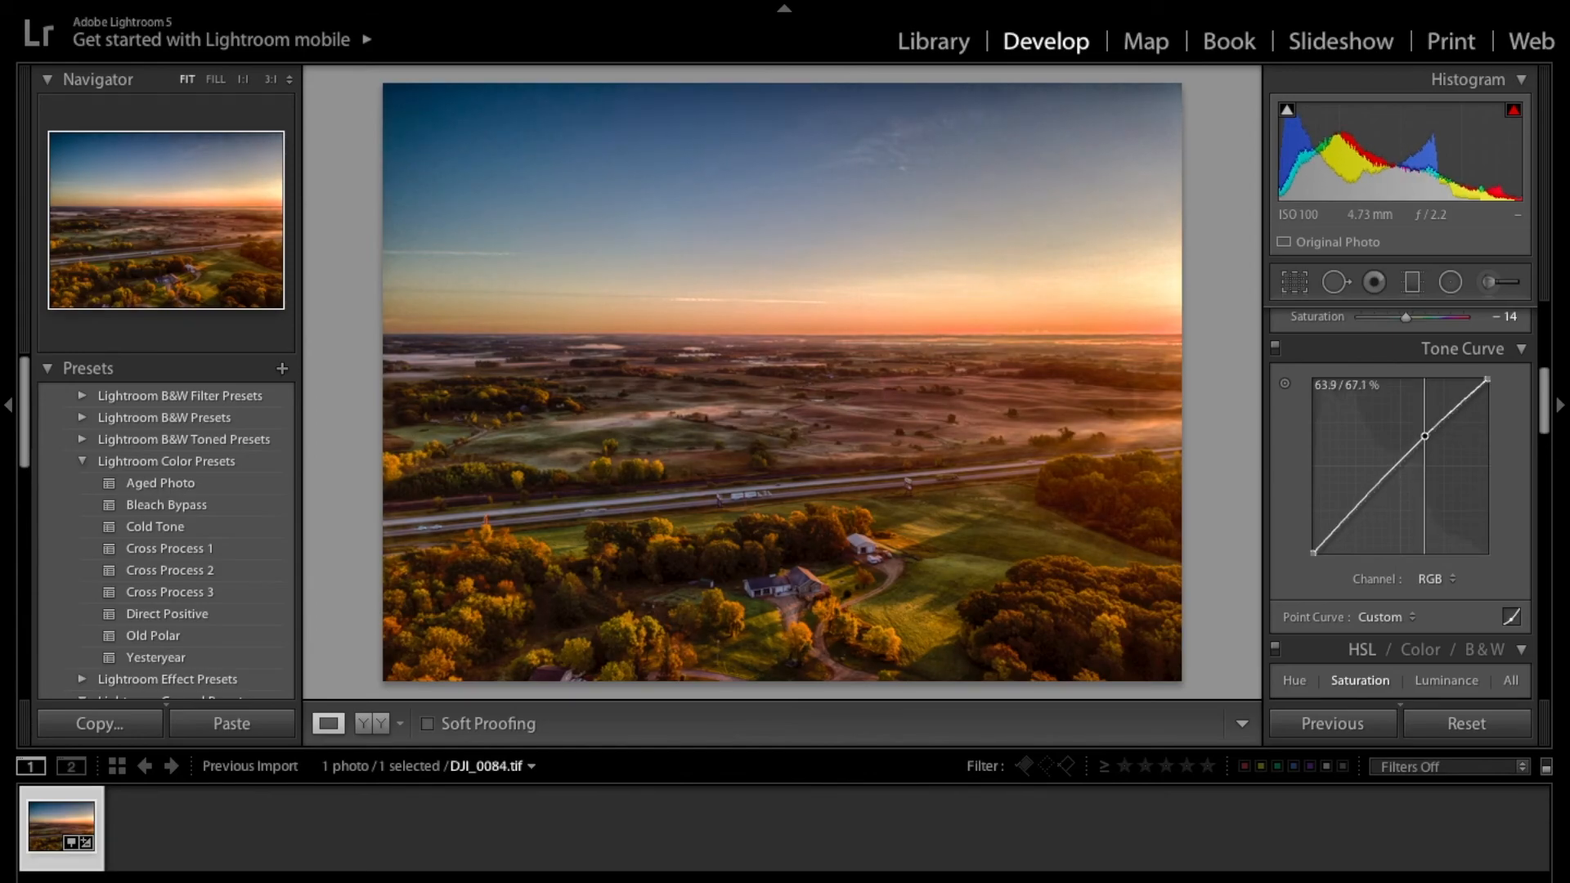
{"action": "left_click_drag", "start_coordinate": [1342, 529], "coordinate": [1349, 520]}
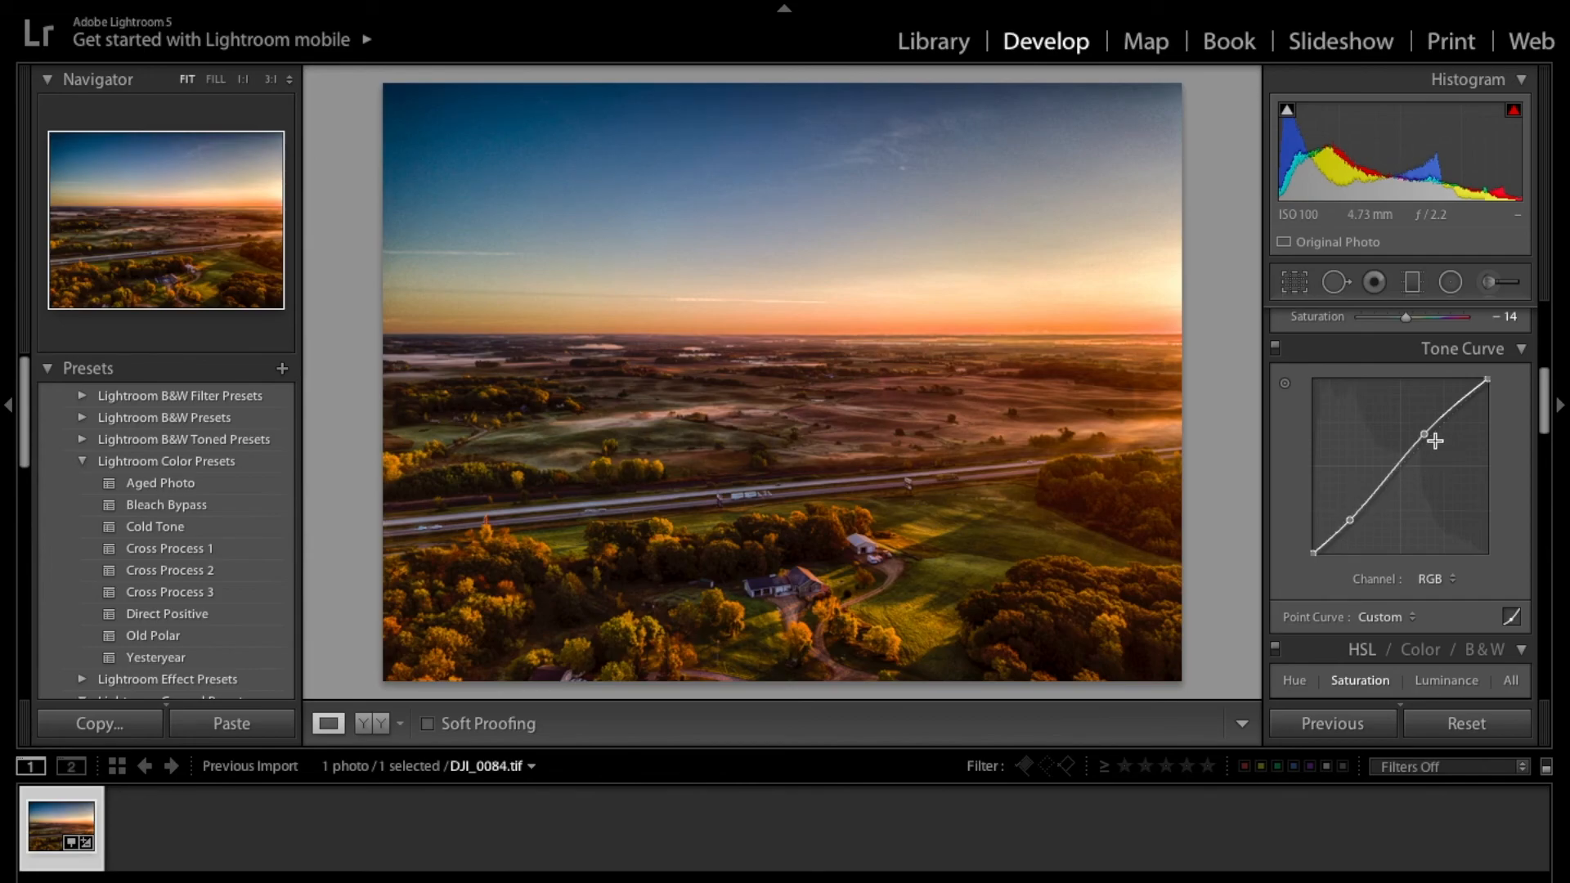
- Boost the sky's colour with the HSL Saturation targeted adjustment, bringing Blue to +34 and Aqua to +1
{"action": "scroll", "coordinate": [1500, 468], "scroll_direction": "down", "scroll_amount": 3}
{"action": "scroll", "coordinate": [1501, 475], "scroll_direction": "down", "scroll_amount": 7}
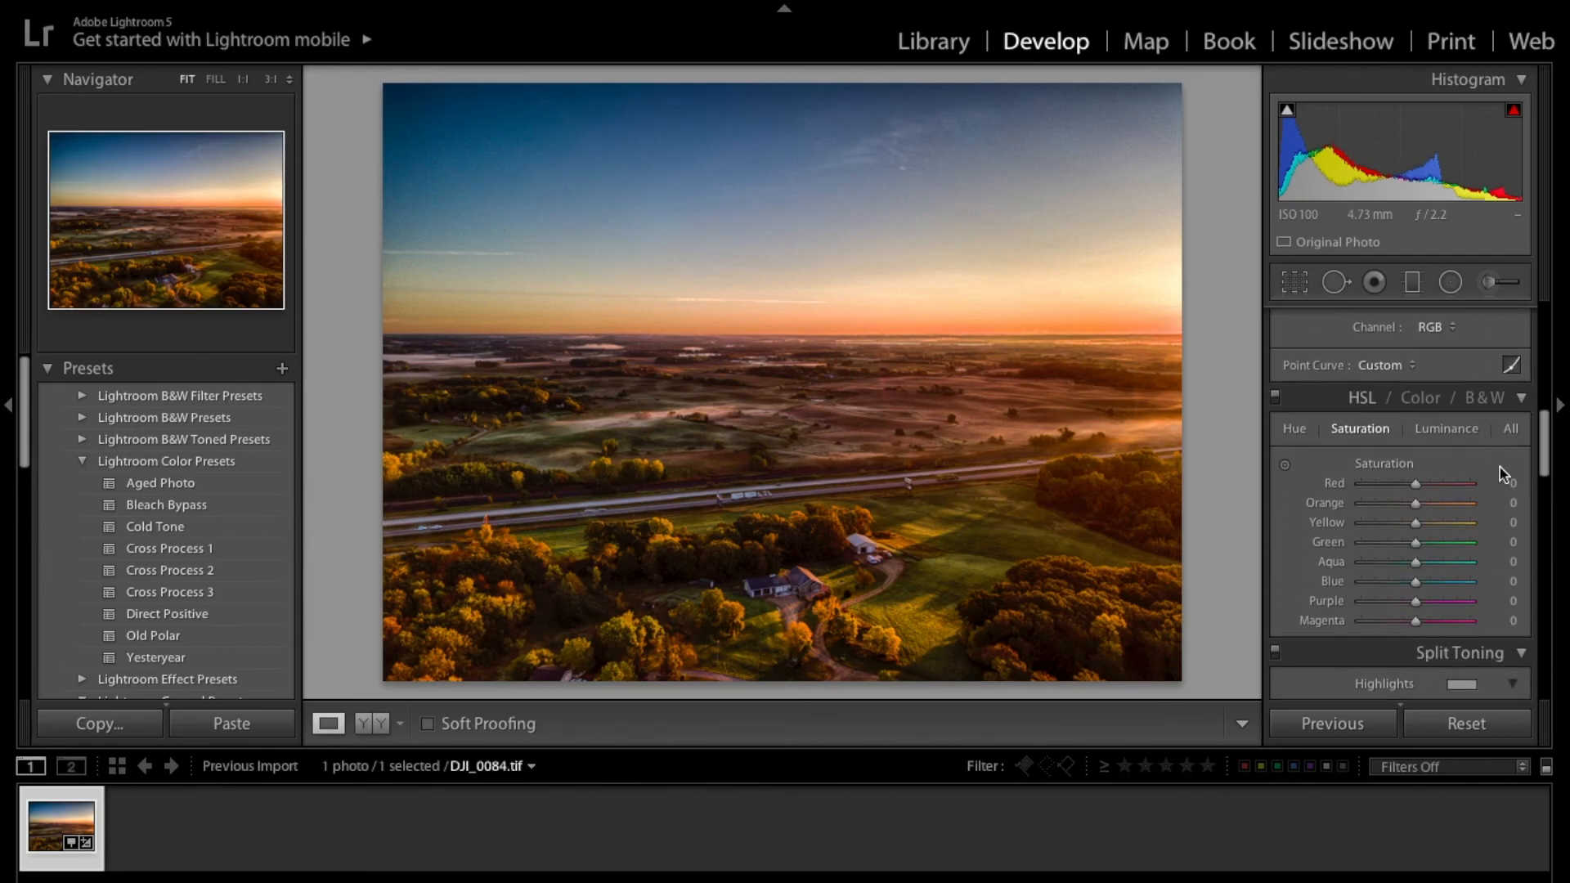
{"action": "scroll", "coordinate": [1500, 468], "scroll_direction": "down", "scroll_amount": 3}
{"action": "scroll", "coordinate": [1391, 409], "scroll_direction": "up", "scroll_amount": 6}
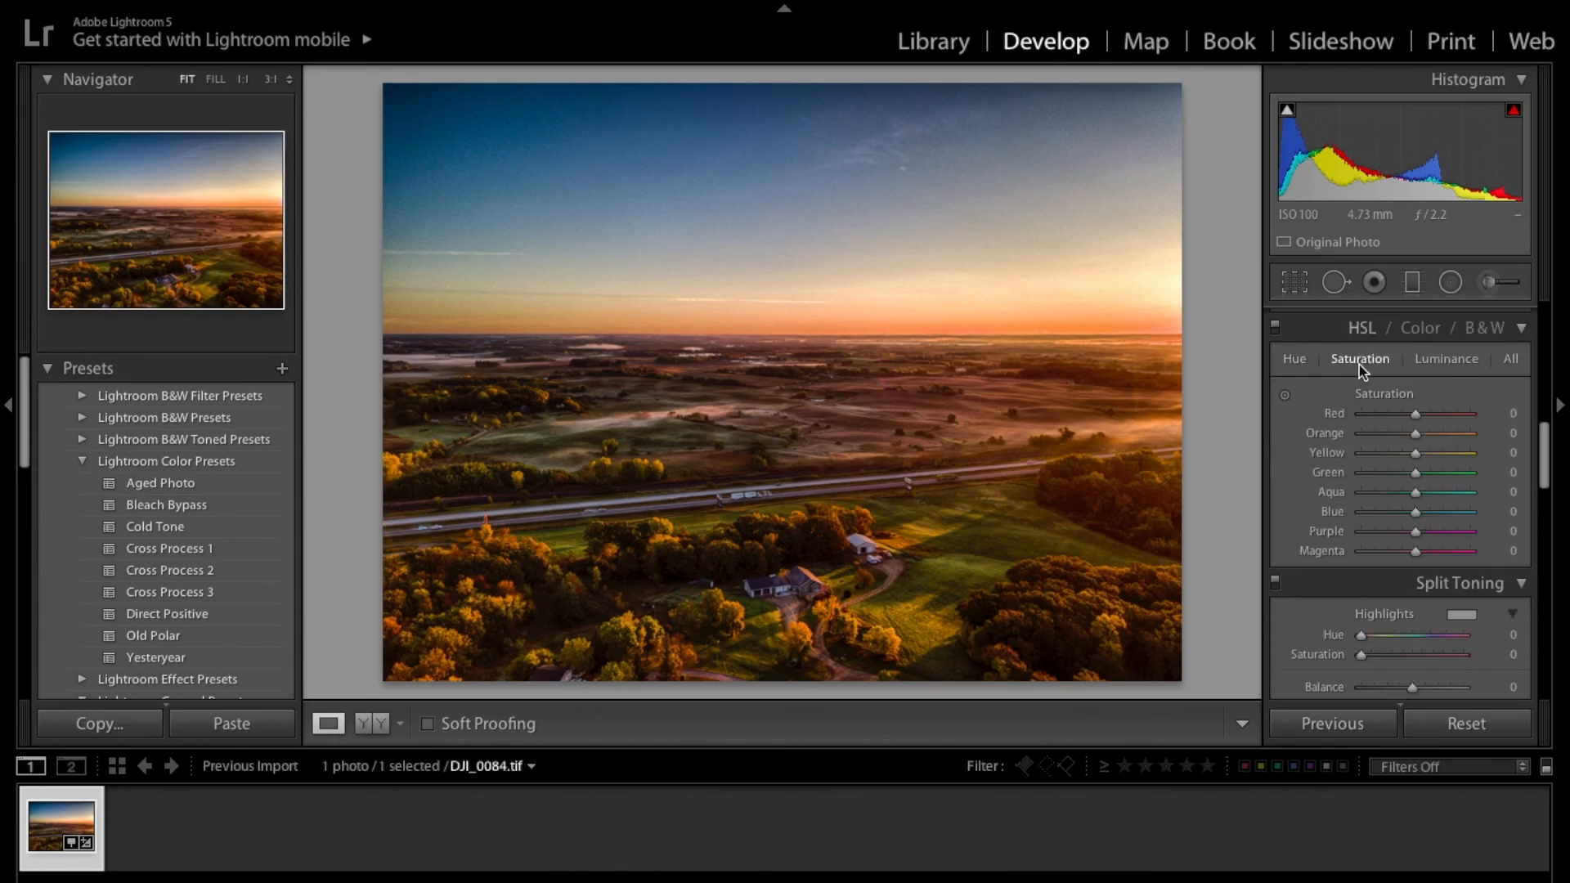
{"action": "left_click", "coordinate": [1294, 360]}
{"action": "left_click", "coordinate": [1362, 360]}
{"action": "left_click", "coordinate": [1447, 360]}
{"action": "left_click", "coordinate": [1355, 364]}
{"action": "left_click", "coordinate": [1285, 395]}
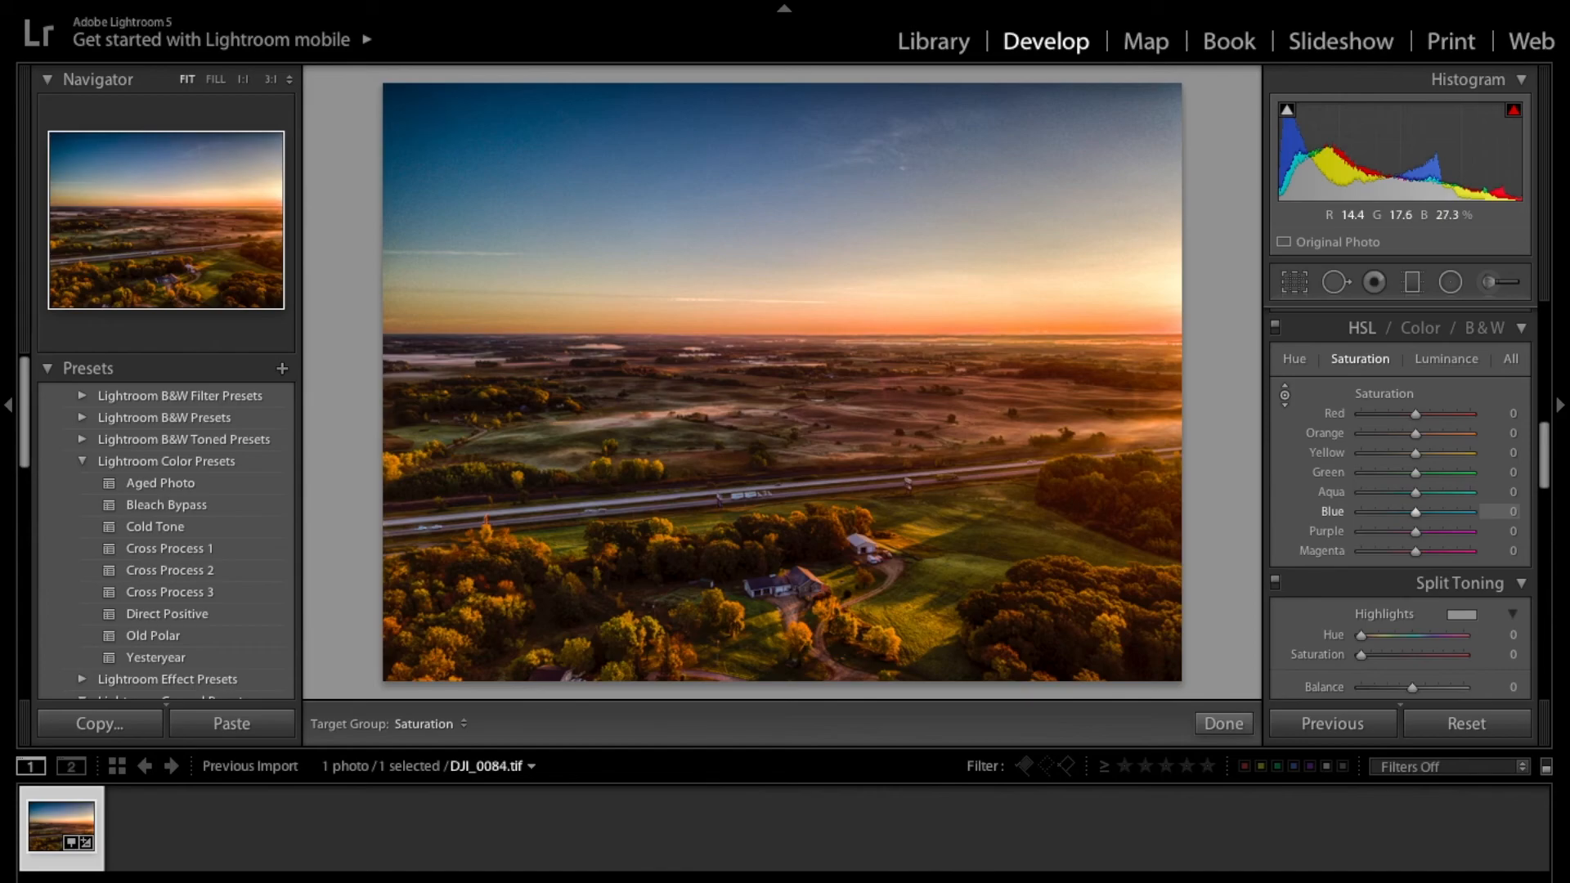
{"action": "left_click_drag", "start_coordinate": [835, 139], "coordinate": [835, 110]}
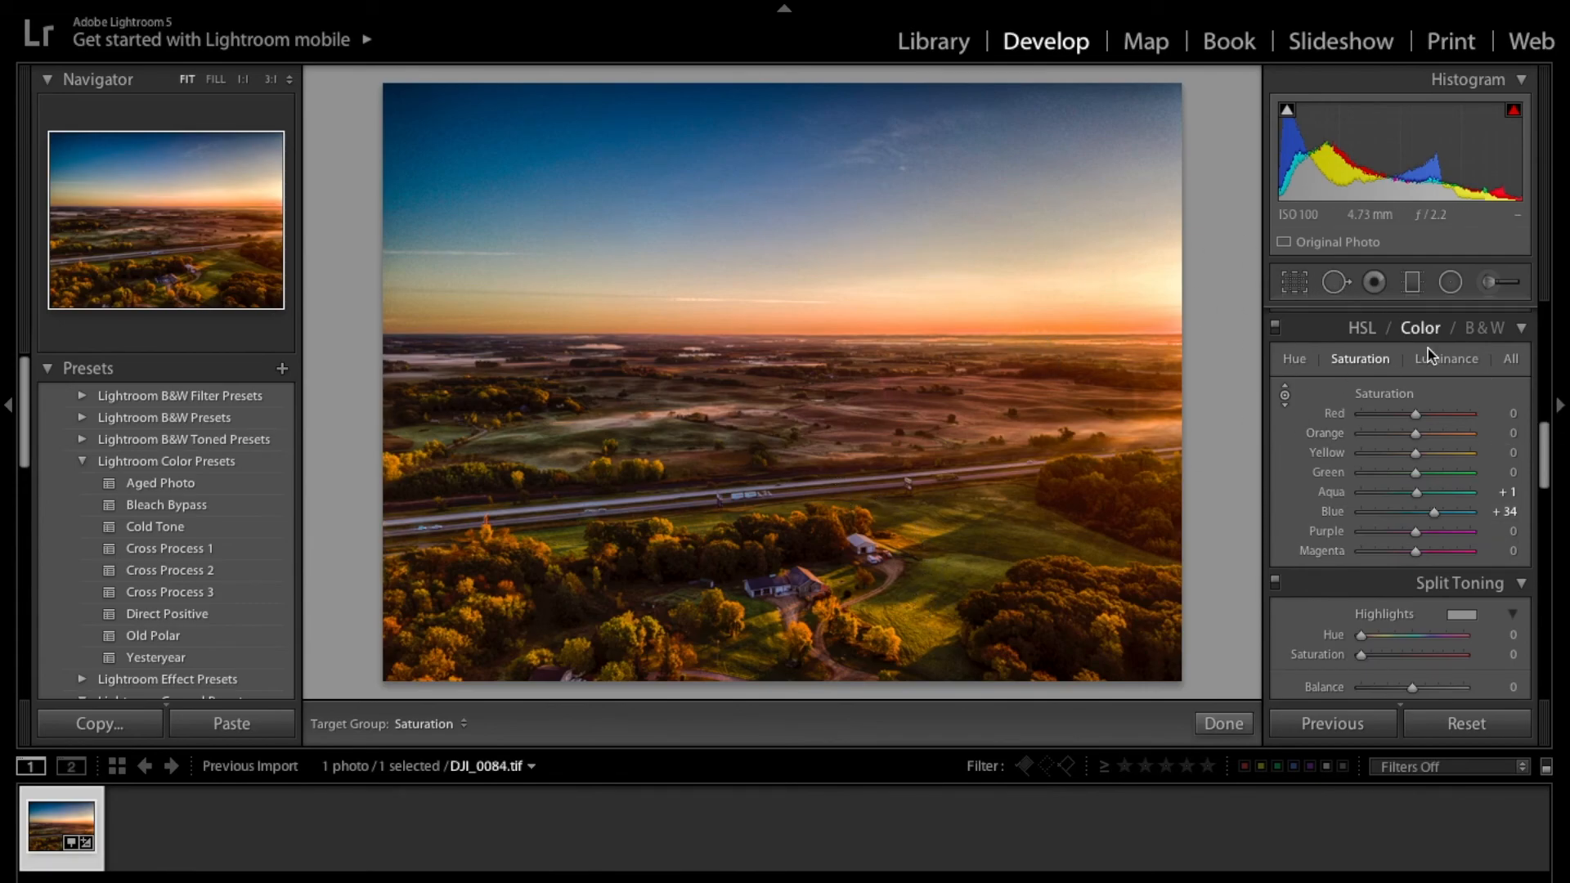
- Adjust the HSL Luminance values, setting Yellow to +1 and Green to +27
{"action": "left_click", "coordinate": [1446, 358]}
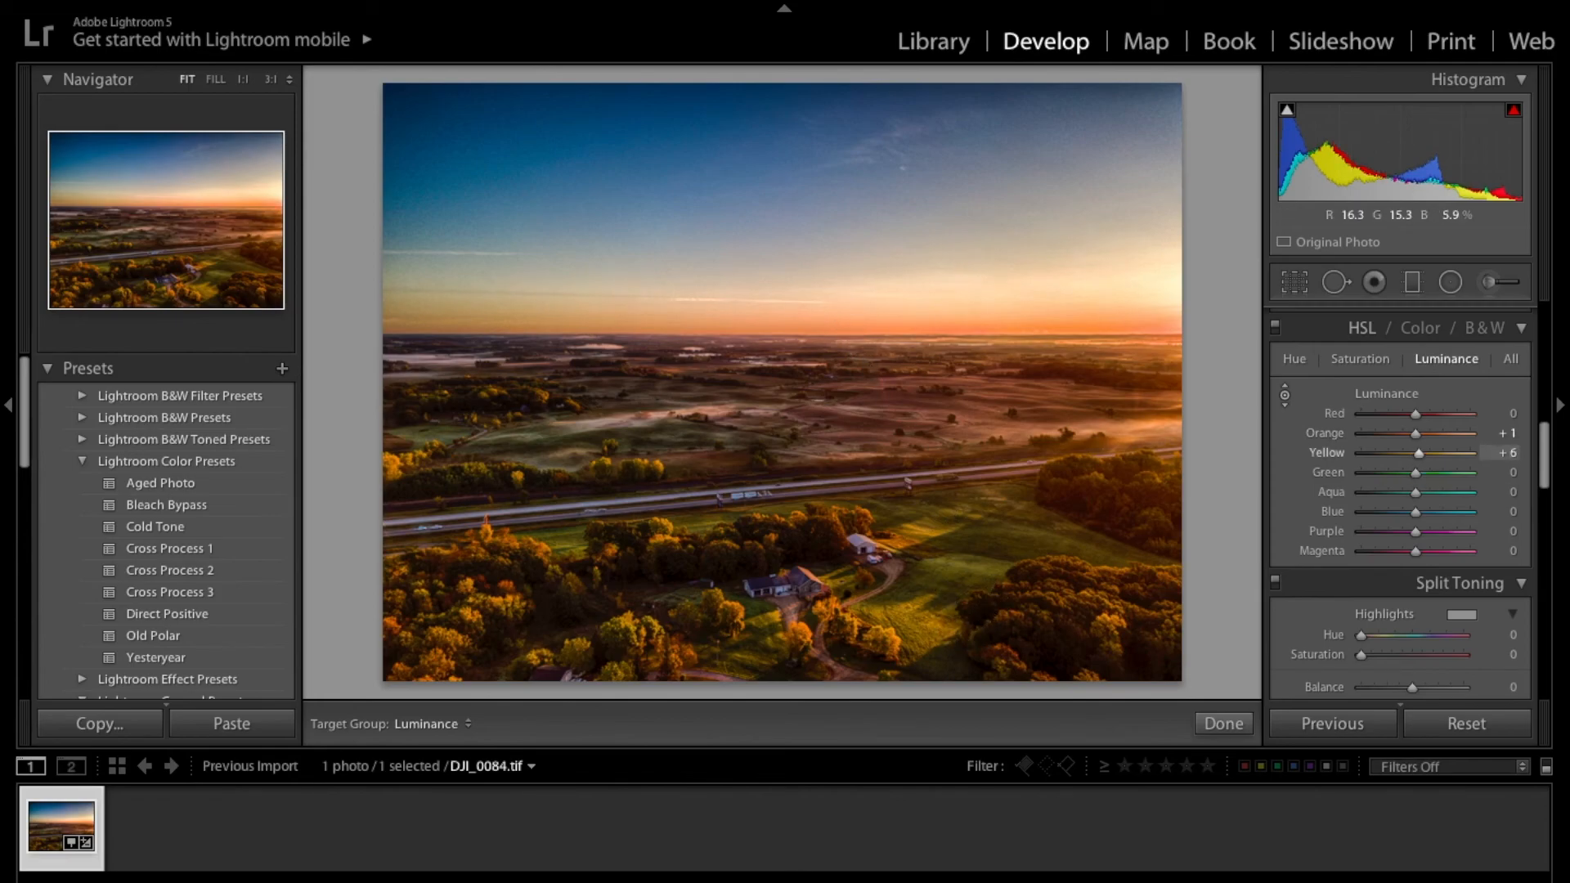
{"action": "mouse_move", "coordinate": [907, 597]}
{"action": "left_mouse_down"}
{"action": "mouse_move", "coordinate": [908, 584]}
{"action": "mouse_move", "coordinate": [908, 612]}
{"action": "left_mouse_up"}
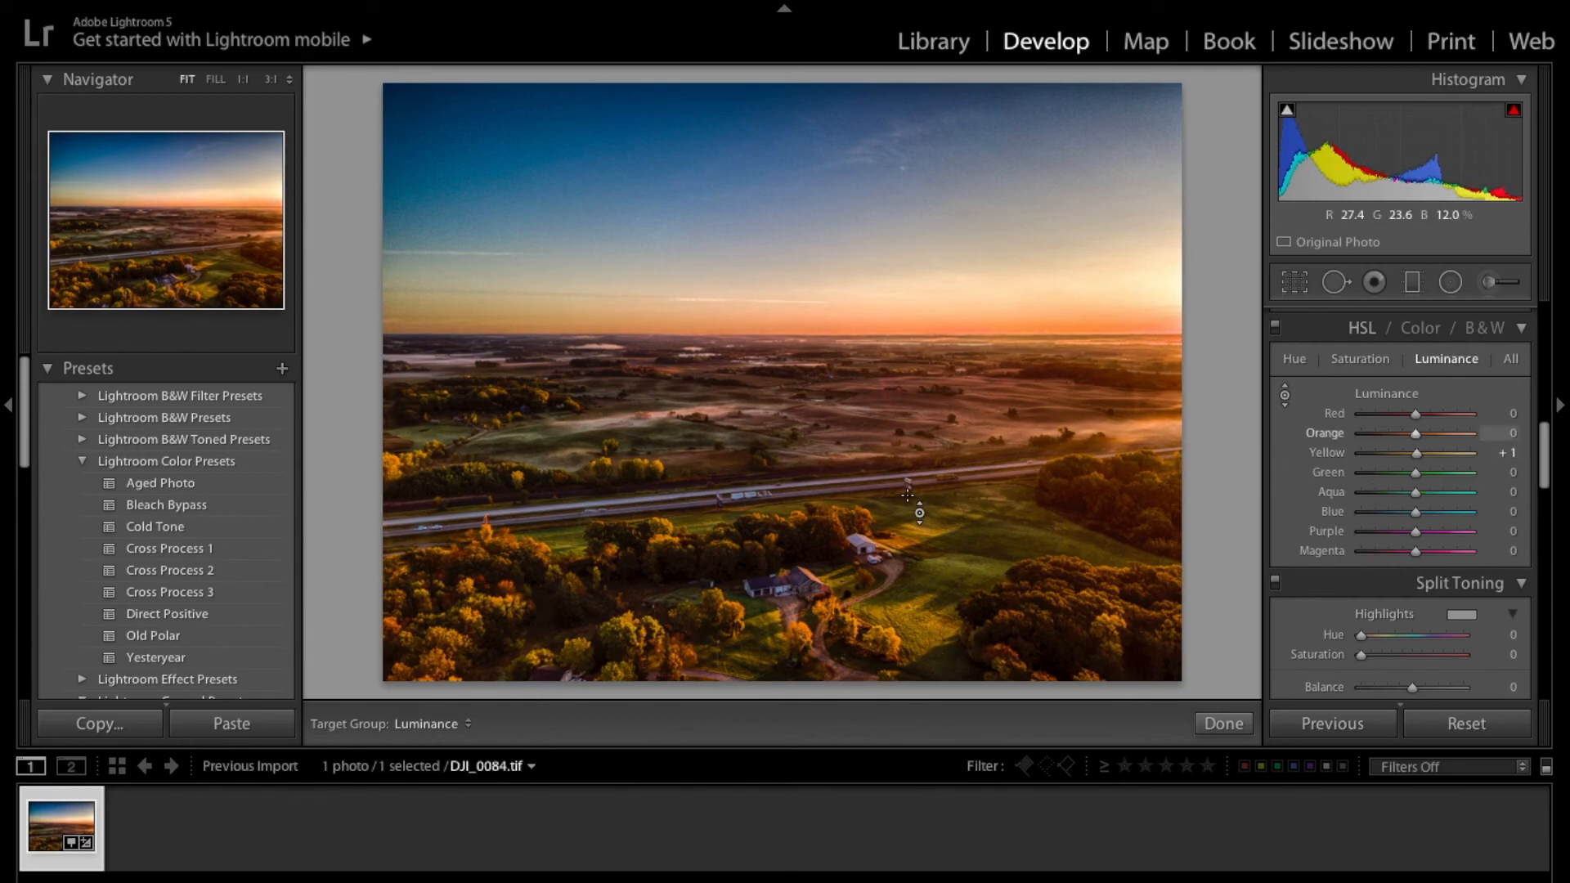
{"action": "left_click_drag", "start_coordinate": [1415, 473], "coordinate": [1434, 478]}
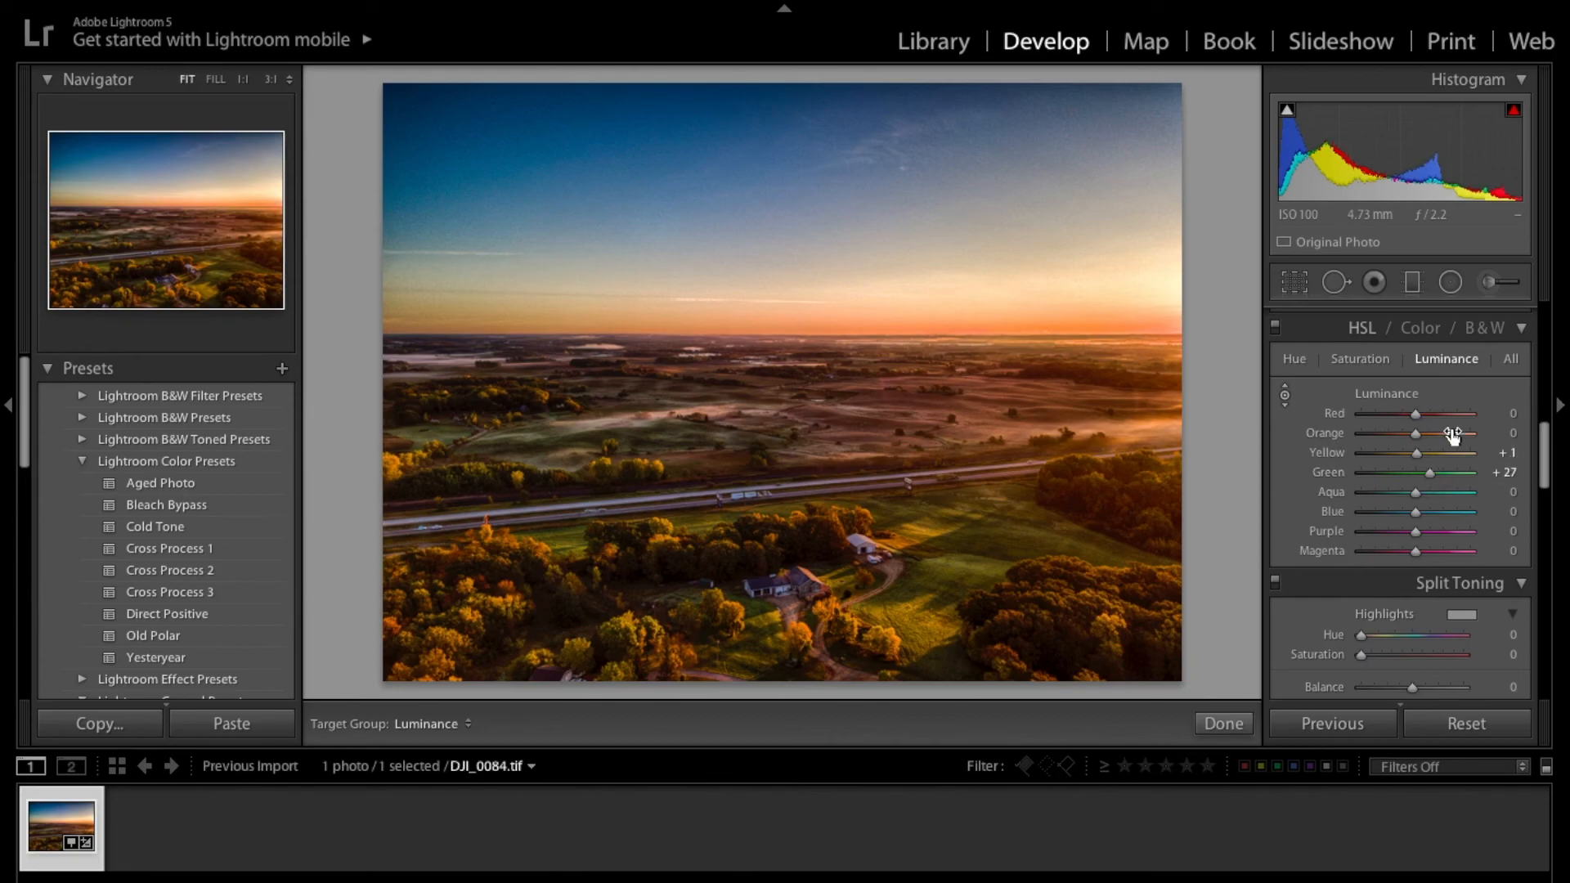
- Sharpen the photo with Amount 52 and Masking 63, and inspect the detail up close
{"action": "scroll", "coordinate": [1349, 454], "scroll_direction": "down", "scroll_amount": 3}
{"action": "scroll", "coordinate": [1349, 453], "scroll_direction": "down", "scroll_amount": 2}
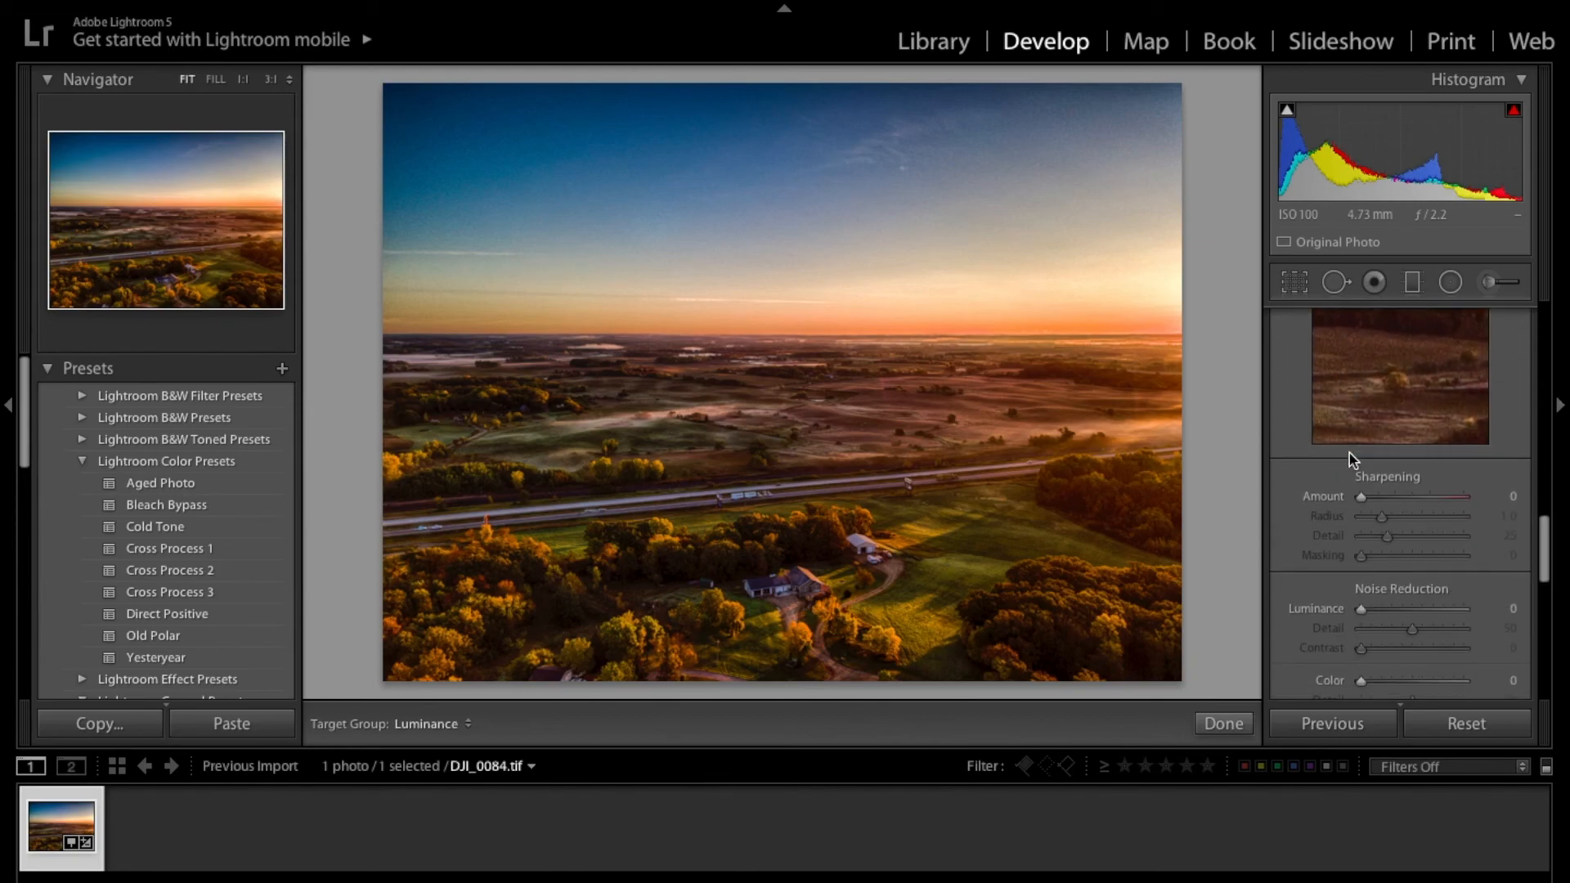
{"action": "scroll", "coordinate": [1350, 453], "scroll_direction": "up", "scroll_amount": 1}
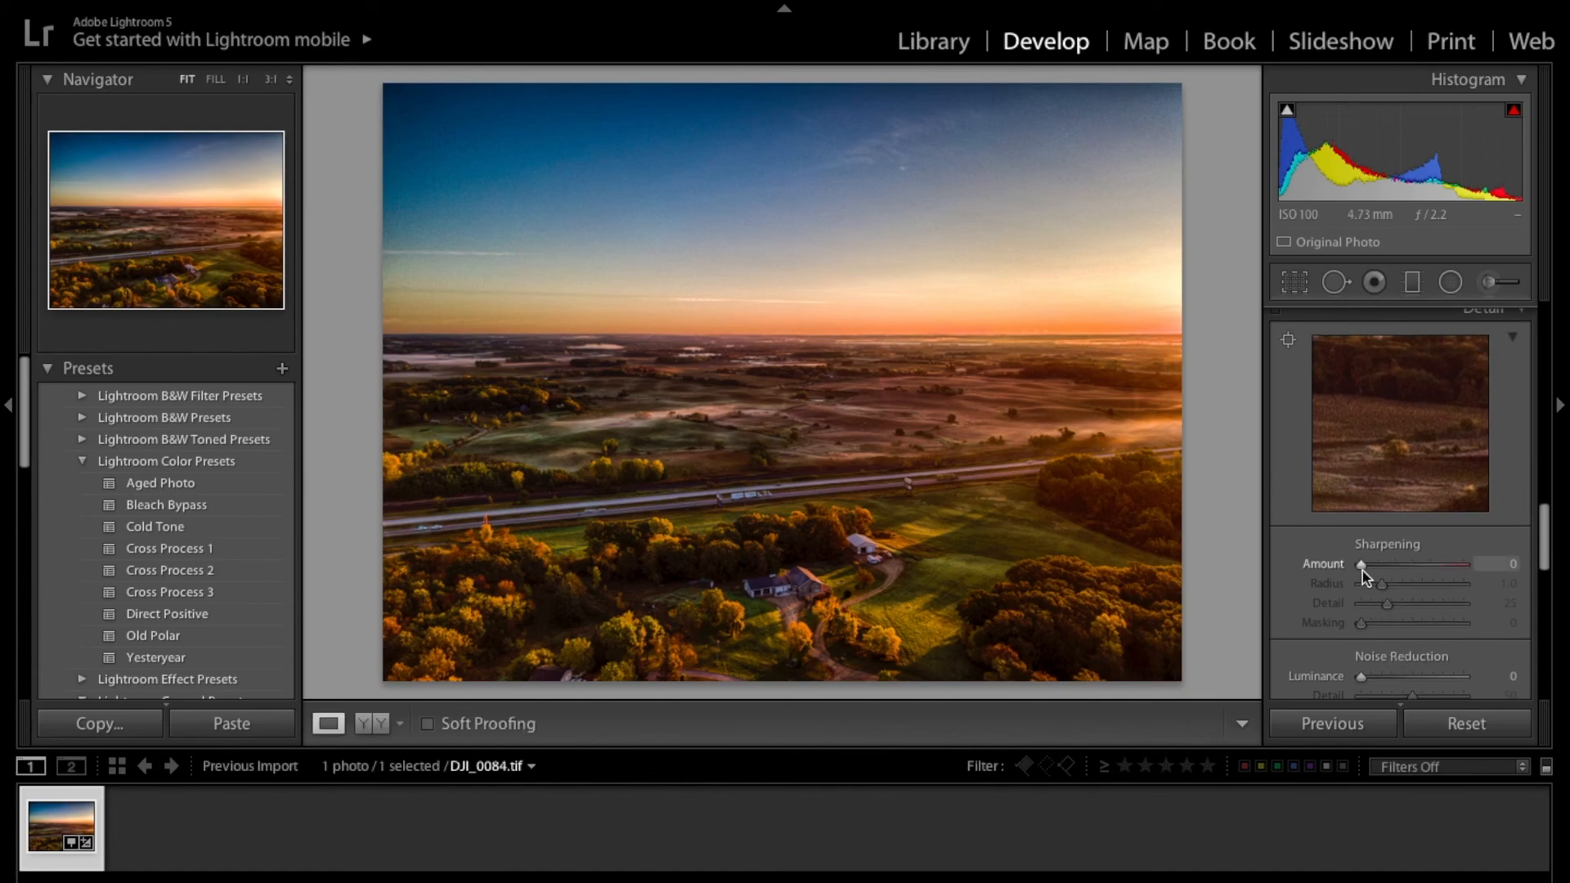
{"action": "left_click_drag", "start_coordinate": [1363, 571], "coordinate": [1367, 571]}
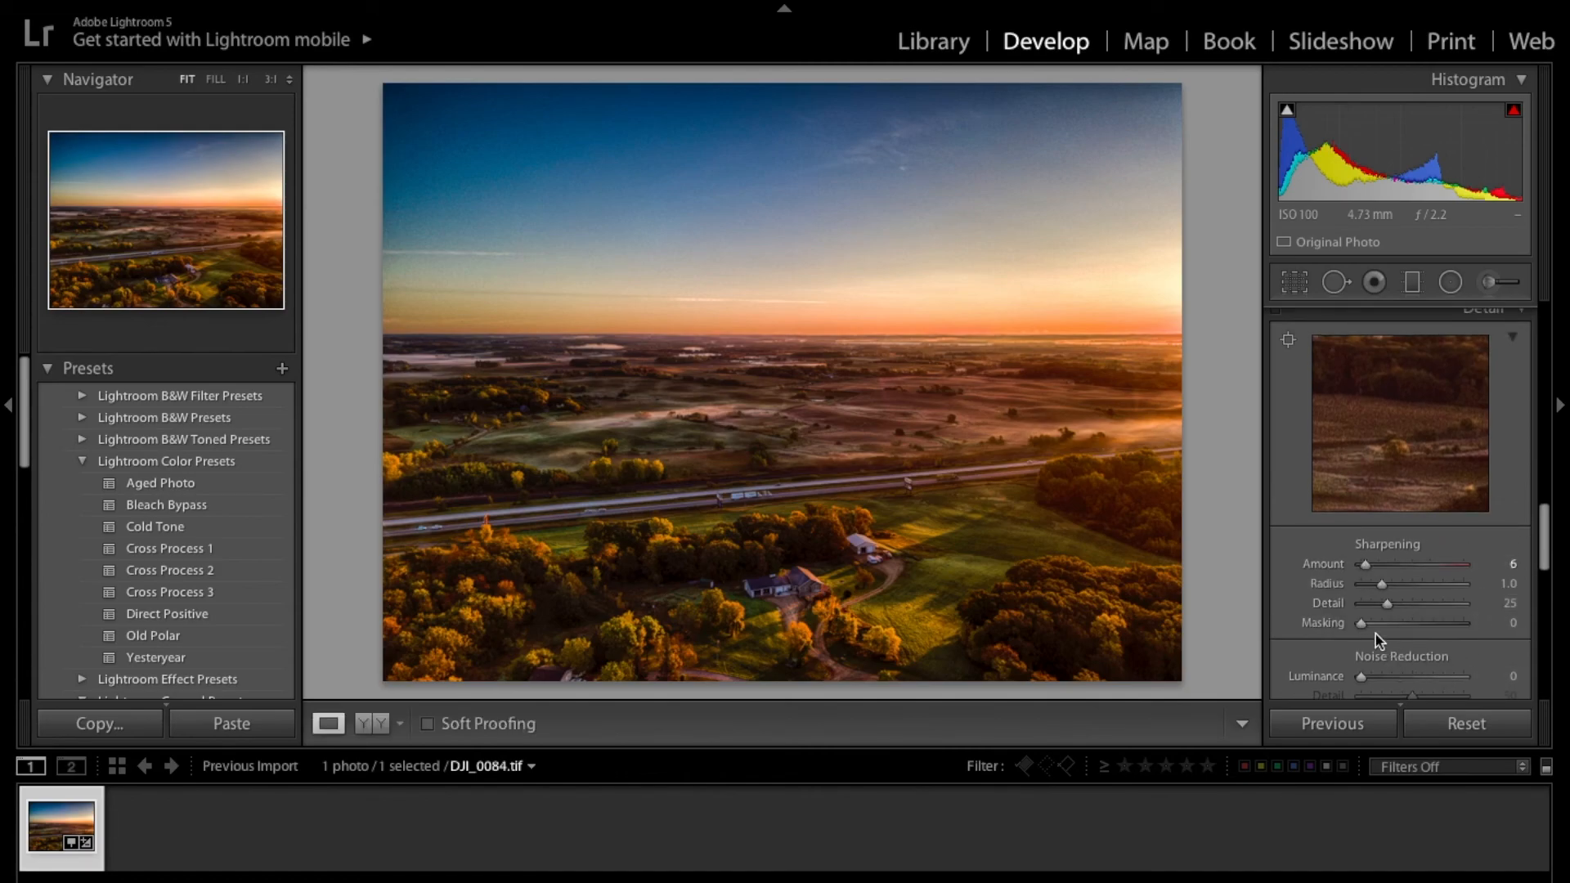
{"action": "key", "text": "alt"}
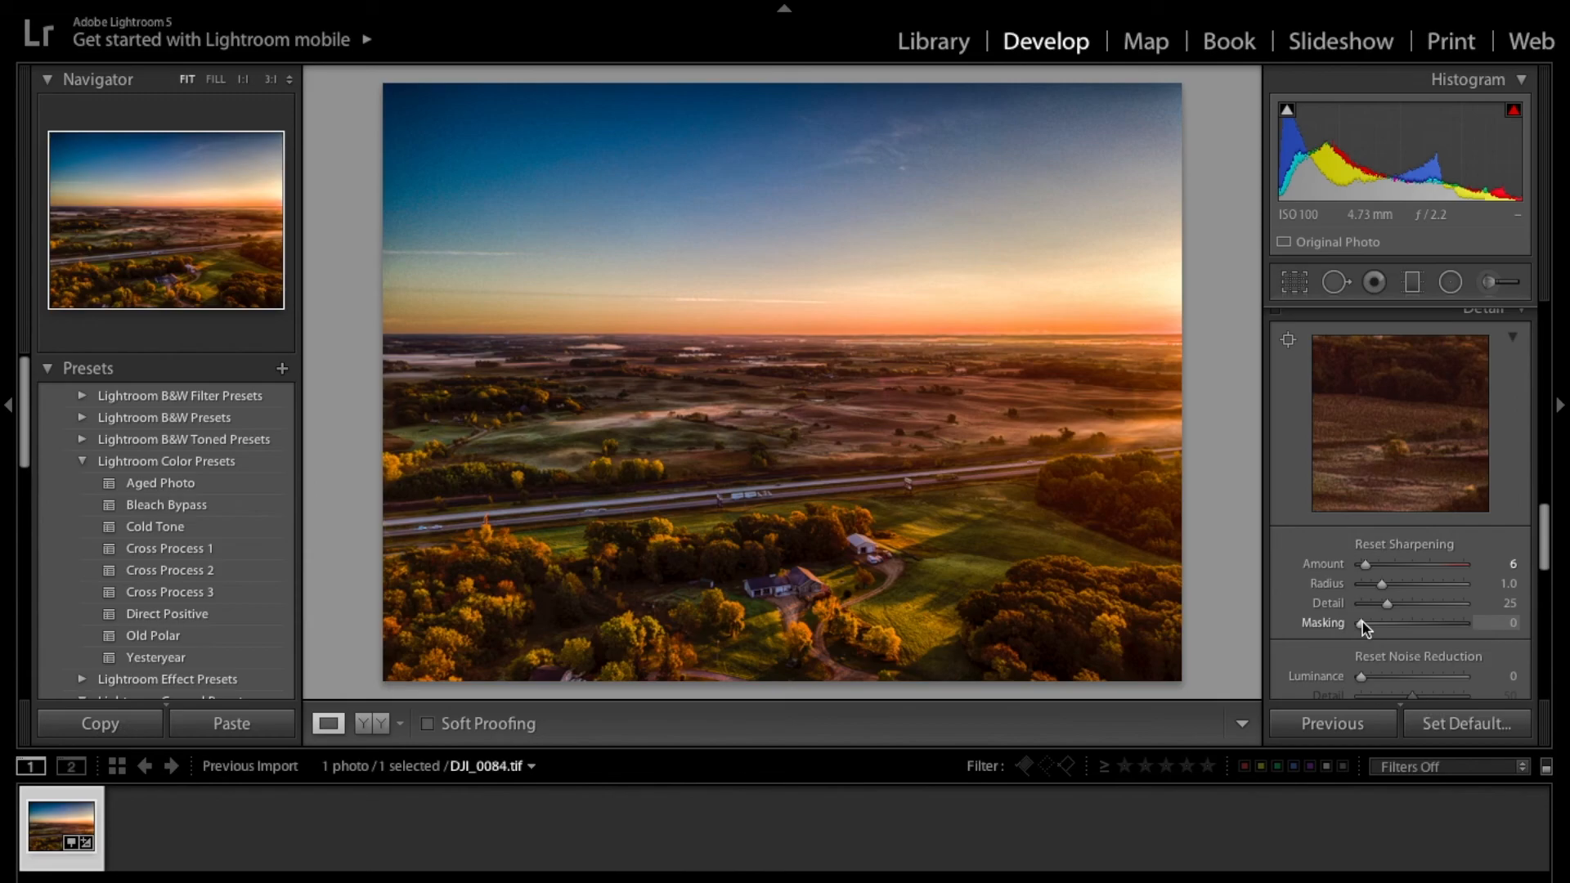
{"action": "left_click_drag", "start_coordinate": [1364, 626], "coordinate": [1428, 629]}
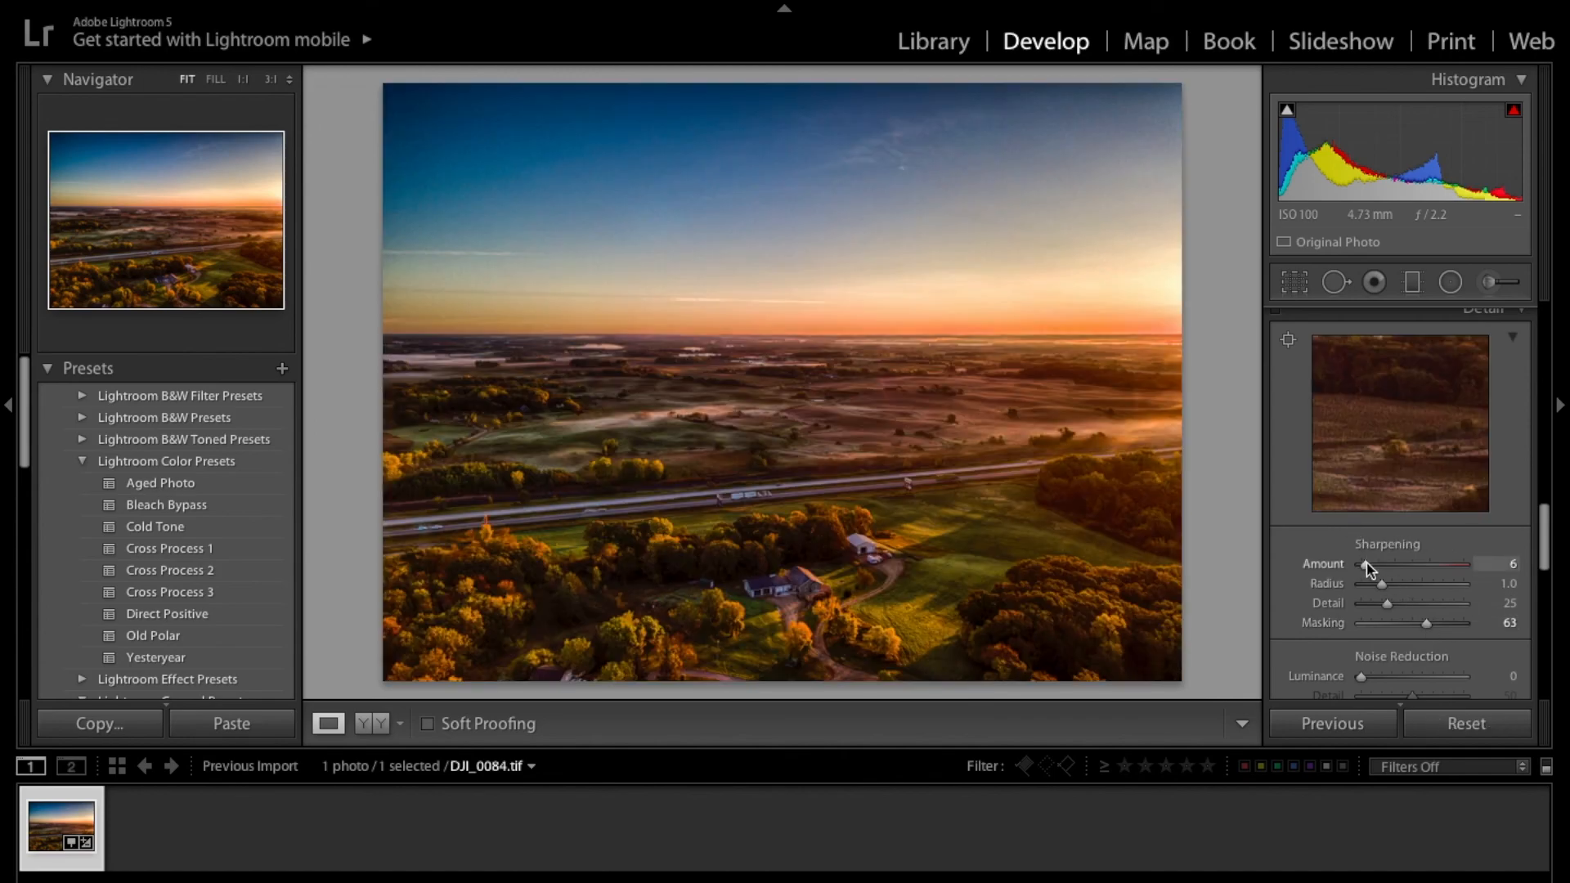
{"action": "left_click_drag", "start_coordinate": [1389, 564], "coordinate": [1398, 564]}
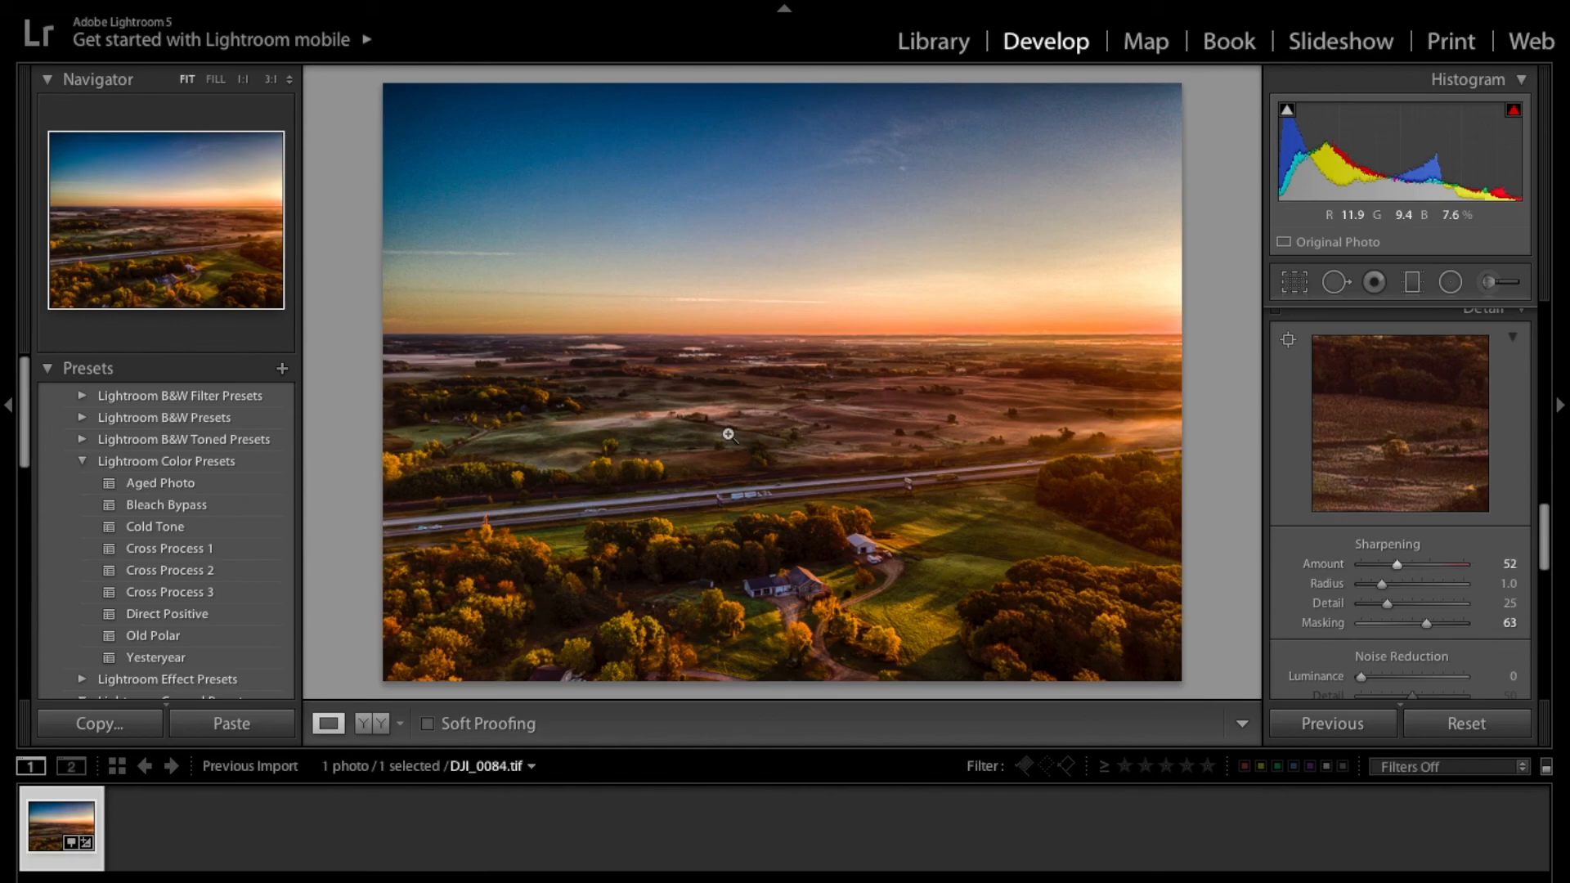
{"action": "left_click", "coordinate": [832, 534]}
{"action": "left_click", "coordinate": [878, 410]}
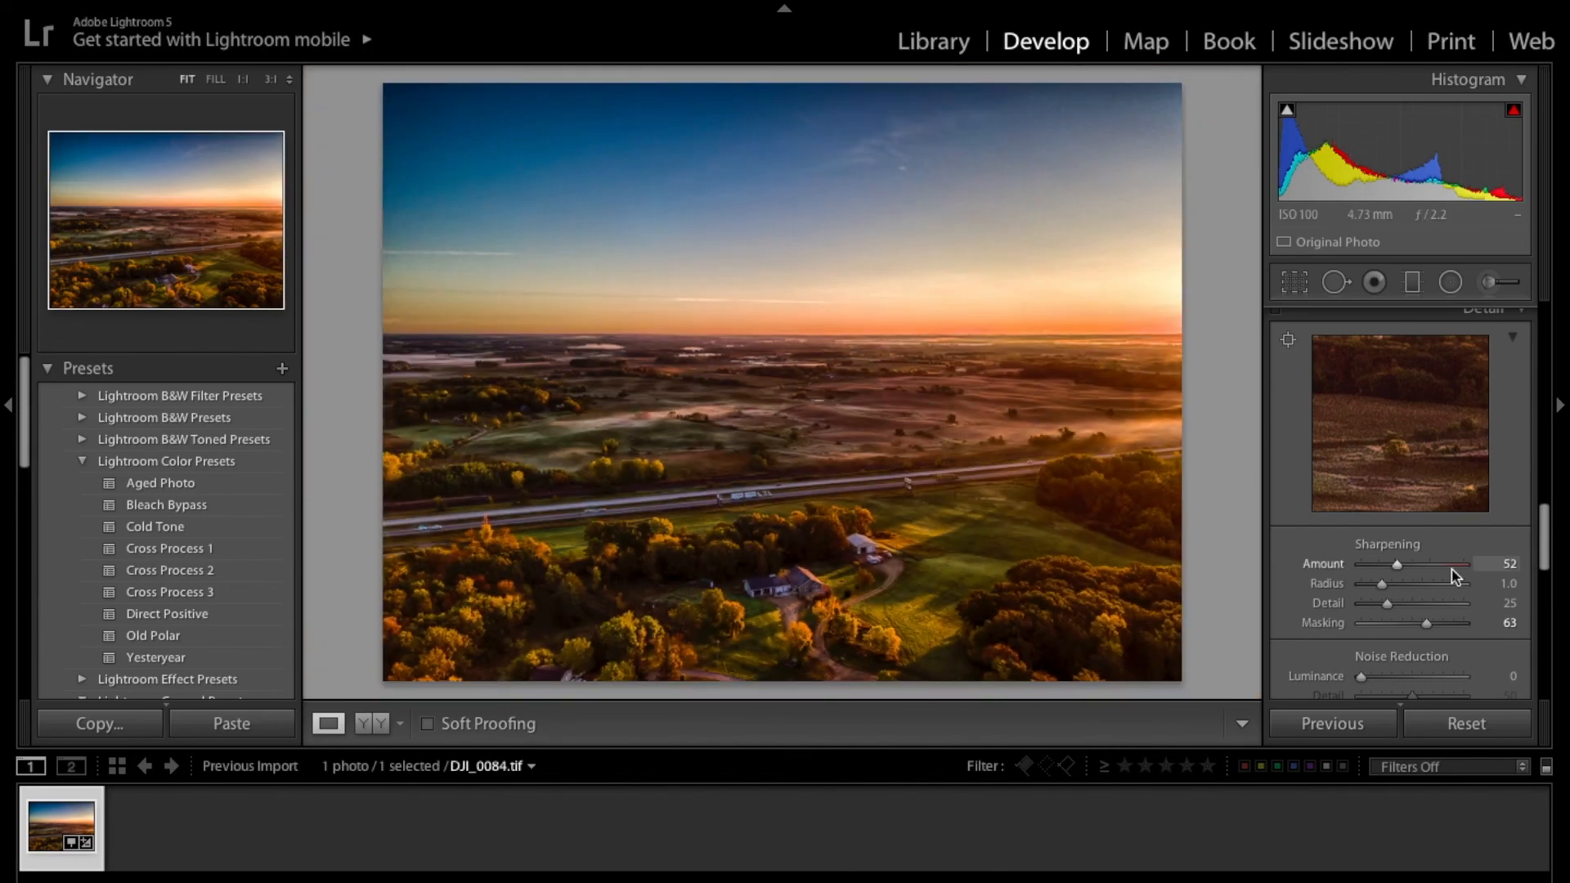
- Smooth the sky's noise by setting Luminance noise reduction to 32
{"action": "scroll", "coordinate": [1423, 569], "scroll_direction": "down", "scroll_amount": 4}
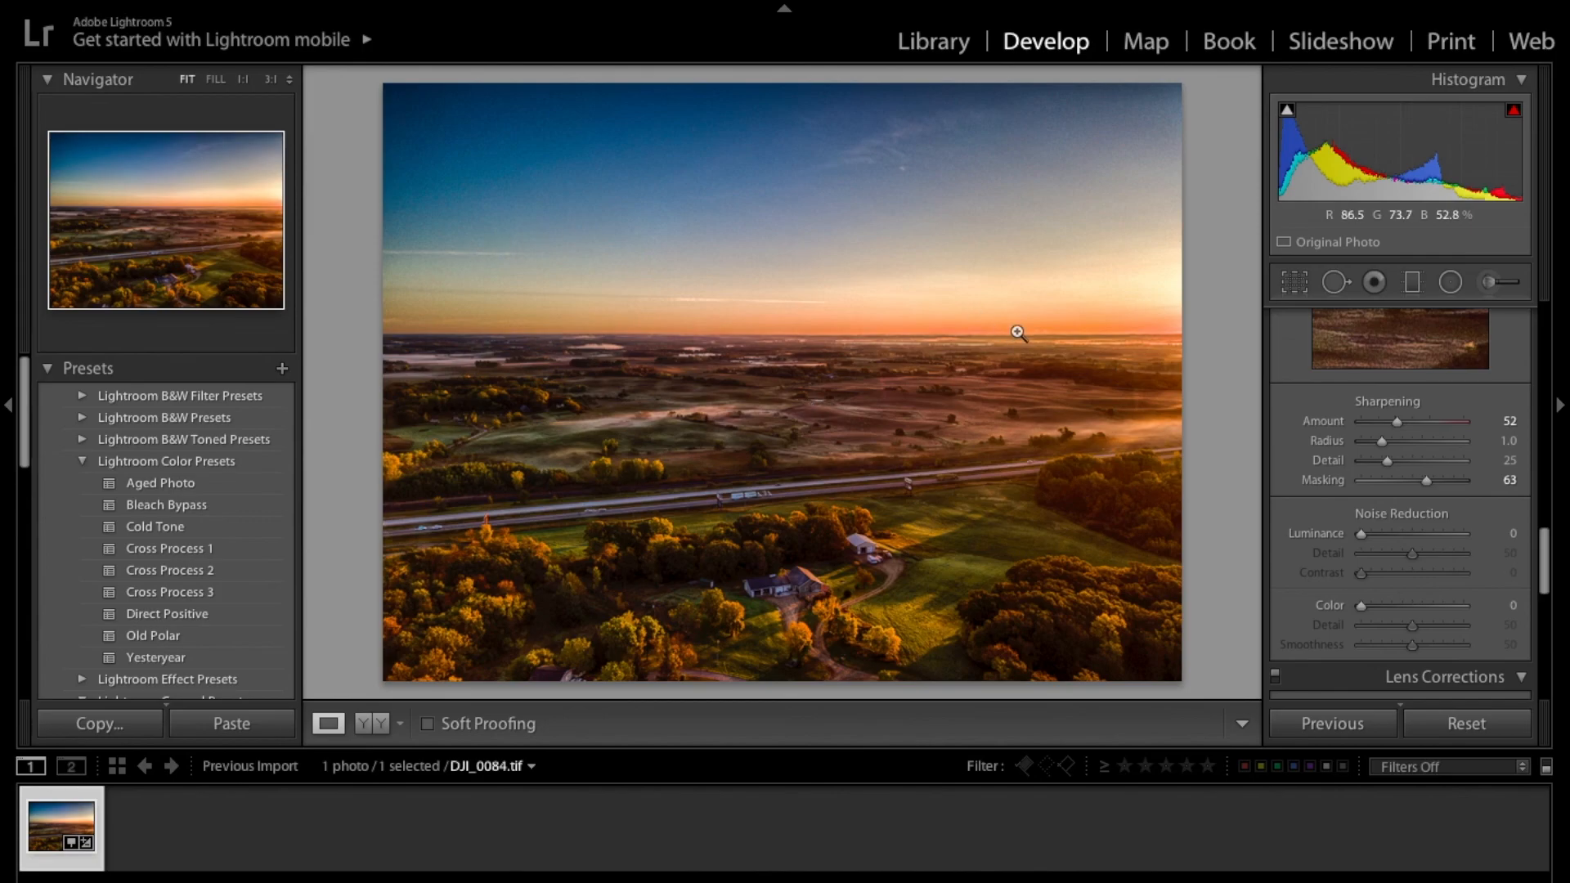
{"action": "left_click_drag", "start_coordinate": [1363, 535], "coordinate": [1366, 535]}
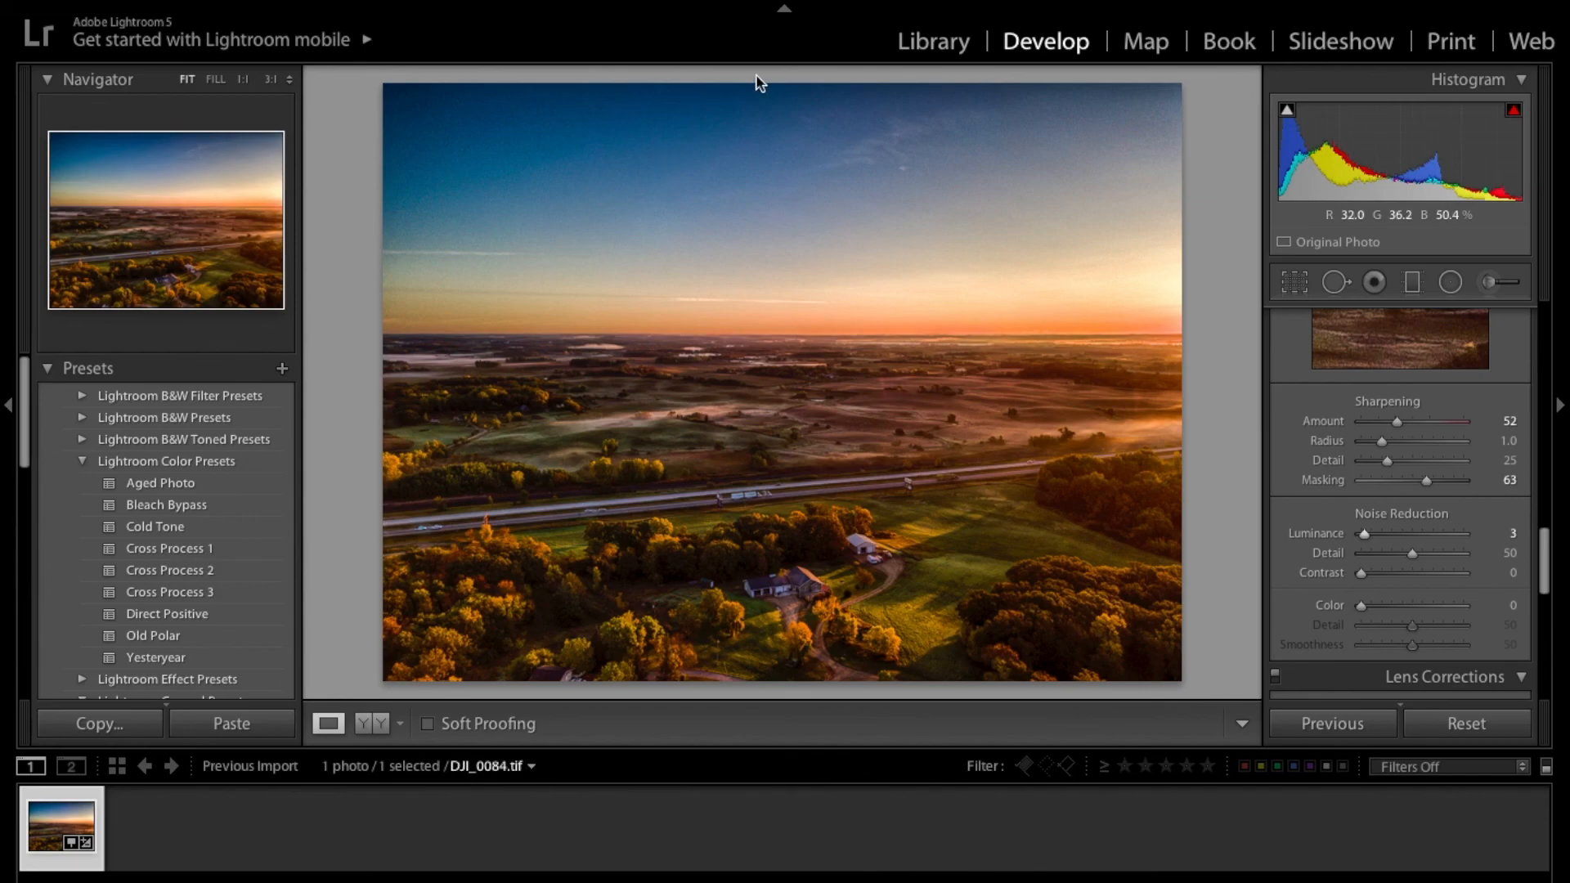
{"action": "left_click_drag", "start_coordinate": [1366, 536], "coordinate": [1394, 533]}
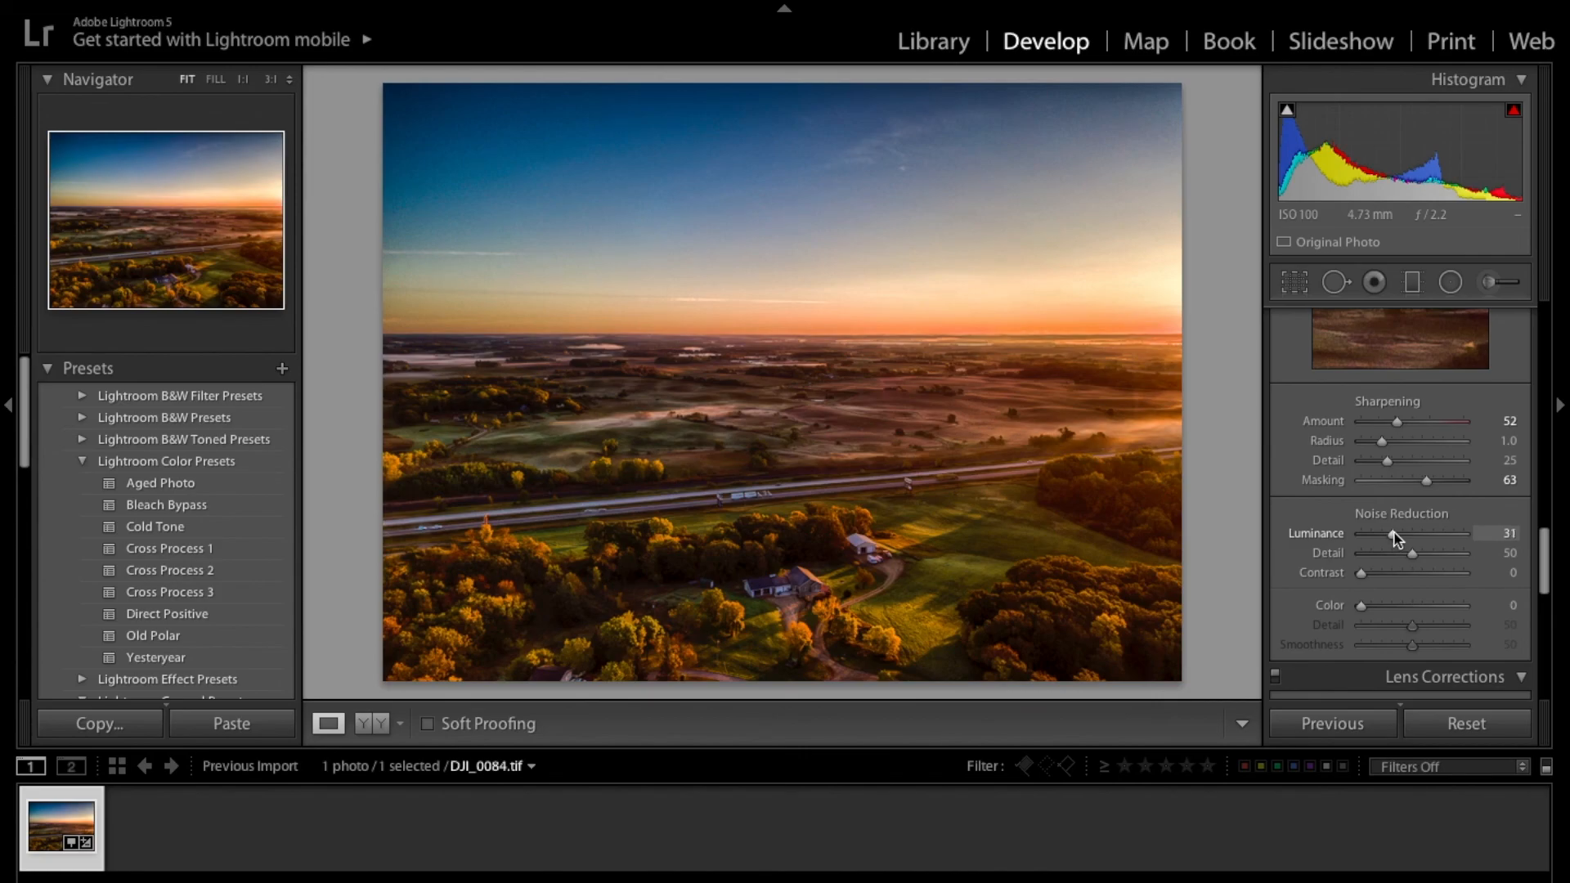
{"action": "left_click_drag", "start_coordinate": [1397, 538], "coordinate": [1398, 537]}
- Enable Remove Chromatic Aberration in the basic lens corrections
{"action": "scroll", "coordinate": [1410, 463], "scroll_direction": "down", "scroll_amount": 2}
{"action": "scroll", "coordinate": [1410, 463], "scroll_direction": "down", "scroll_amount": 7}
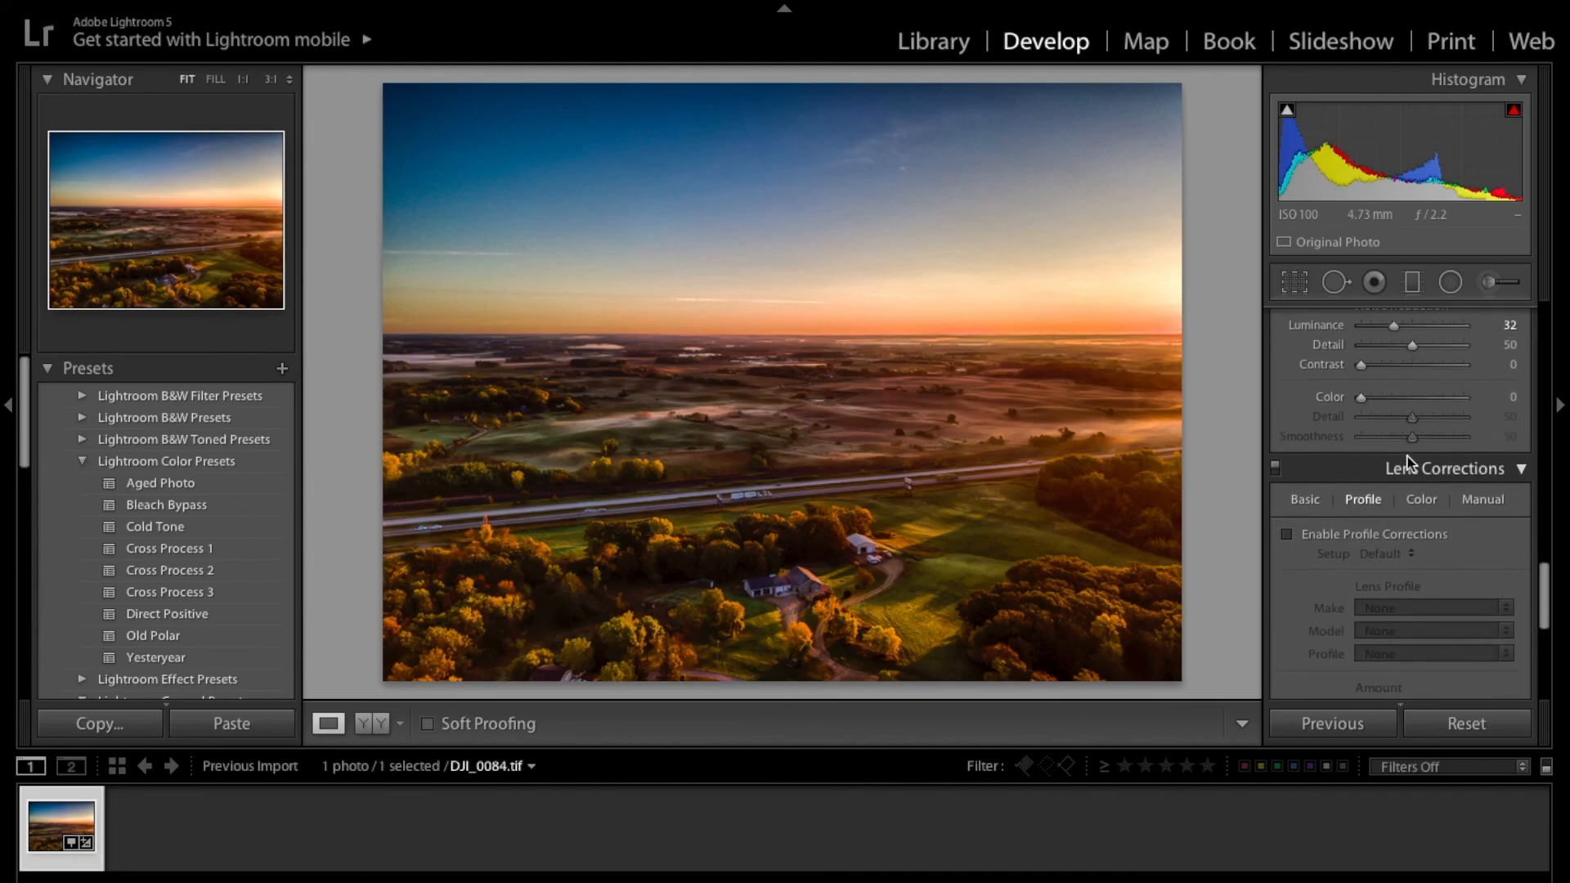
{"action": "left_click", "coordinate": [1302, 461]}
{"action": "left_click", "coordinate": [1405, 514]}
- Crop the photo to the 2 x 3 / 4 x 6 aspect, trimming more sky than foreground and slightly tightening the frame
{"action": "scroll", "coordinate": [1484, 522], "scroll_direction": "down", "scroll_amount": 5}
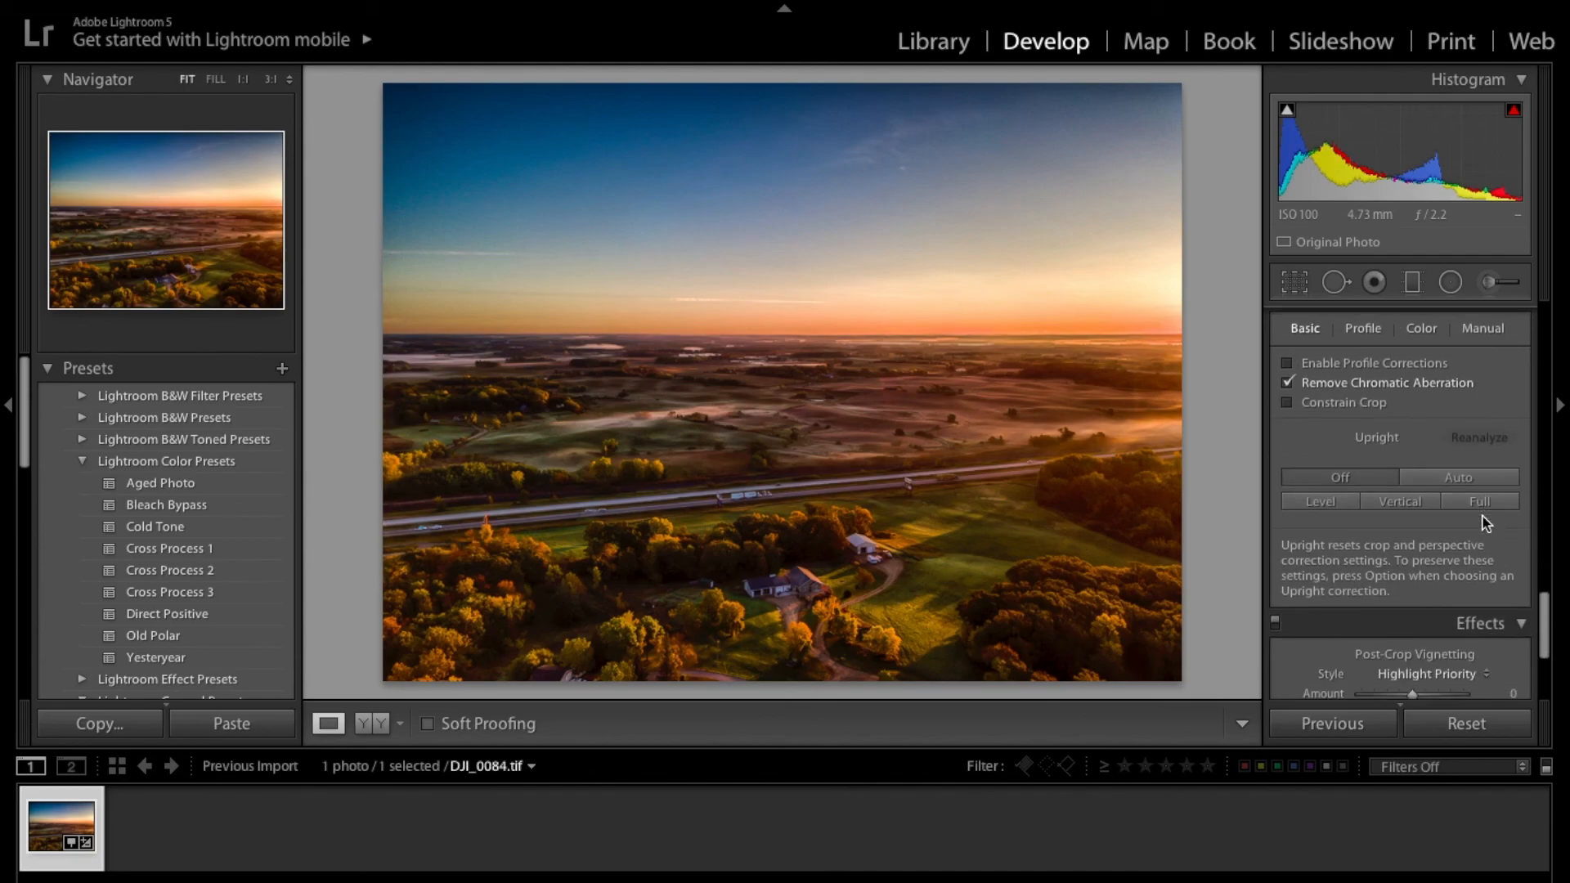
{"action": "scroll", "coordinate": [1486, 524], "scroll_direction": "down", "scroll_amount": 8}
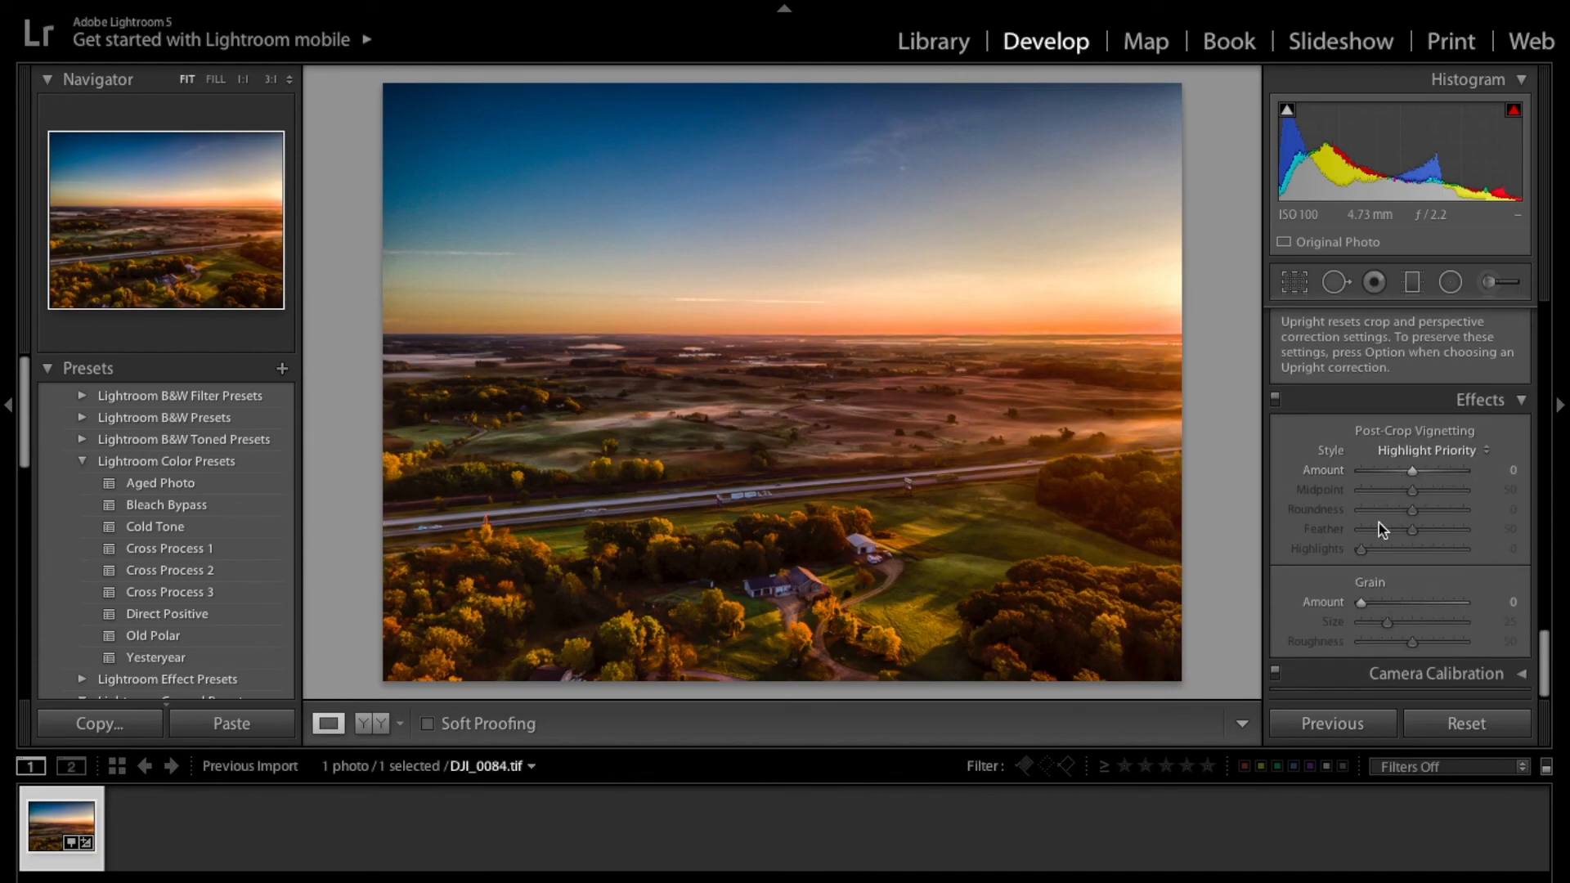
{"action": "scroll", "coordinate": [1379, 523], "scroll_direction": "up", "scroll_amount": 15}
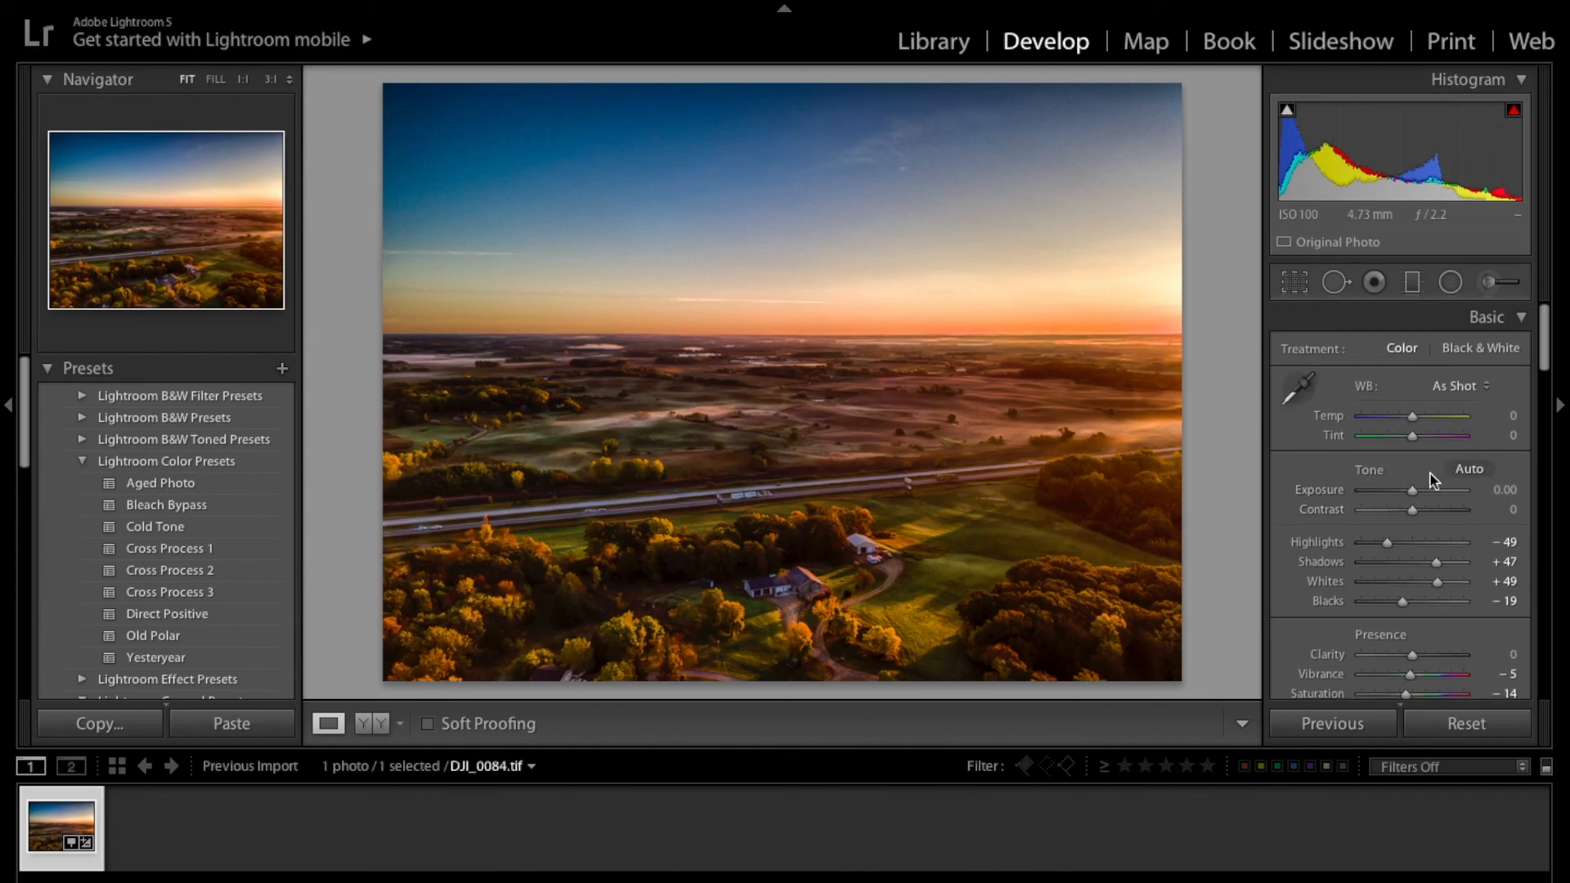
{"action": "left_click", "coordinate": [1296, 283]}
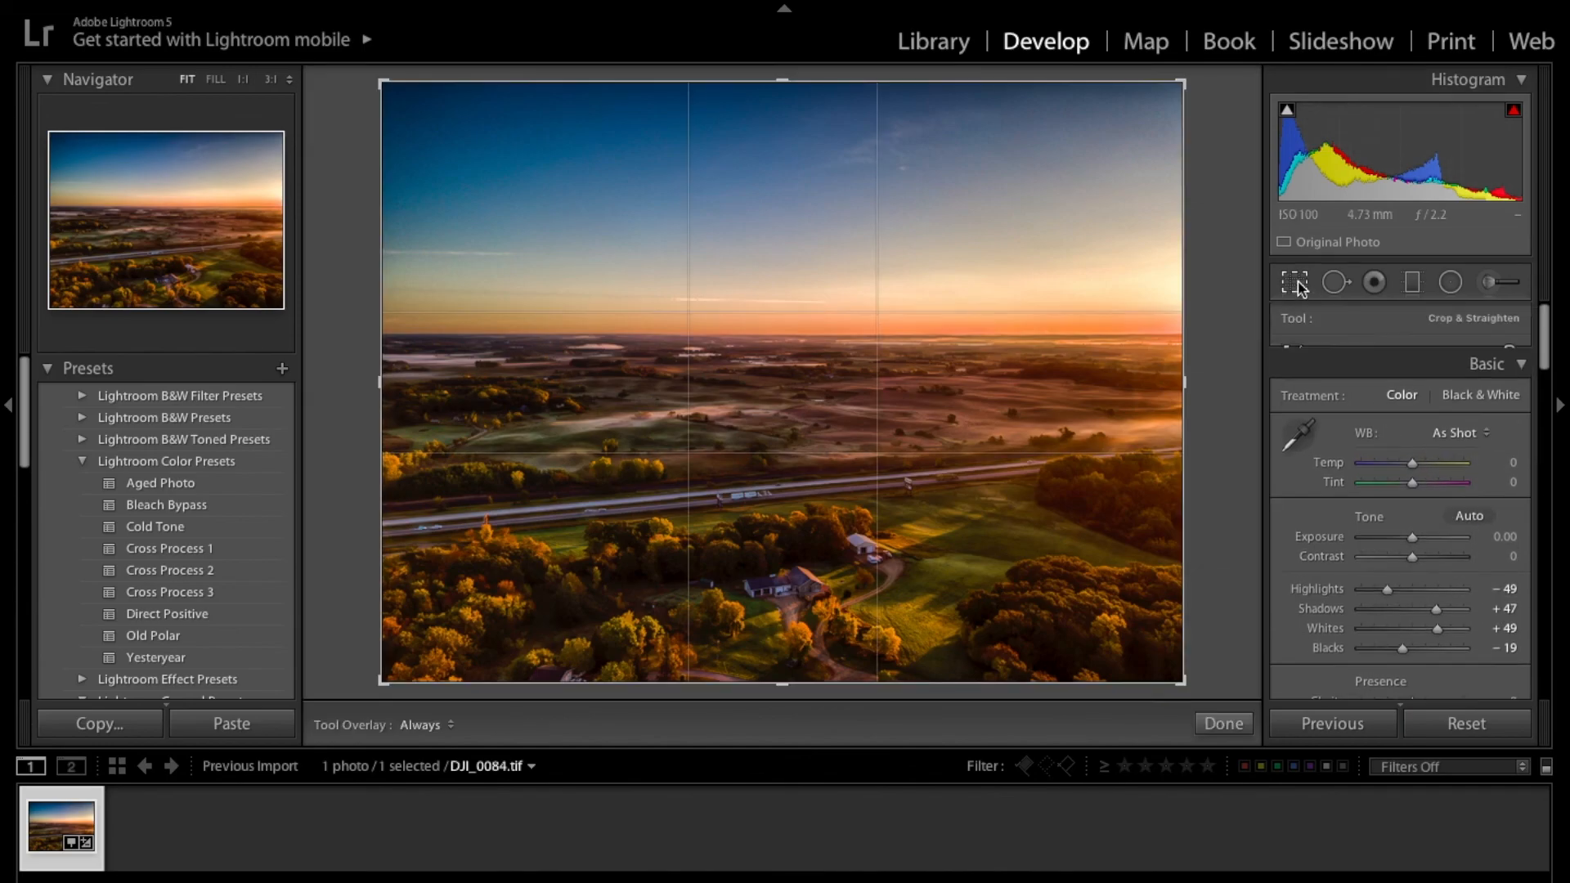
{"action": "left_click", "coordinate": [1471, 358]}
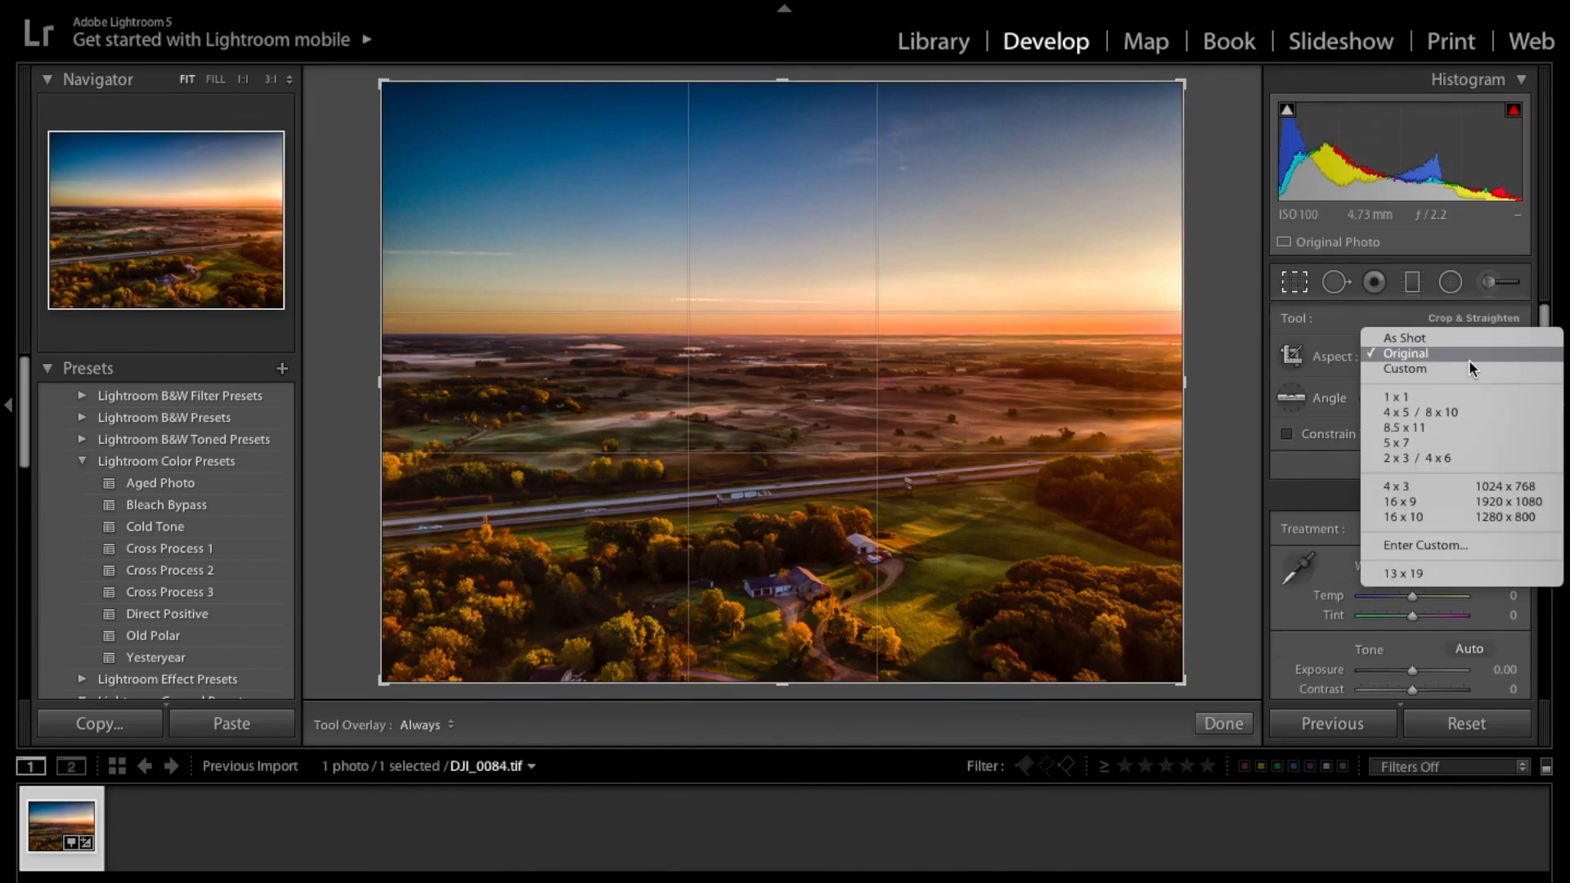
{"action": "left_click", "coordinate": [1450, 455]}
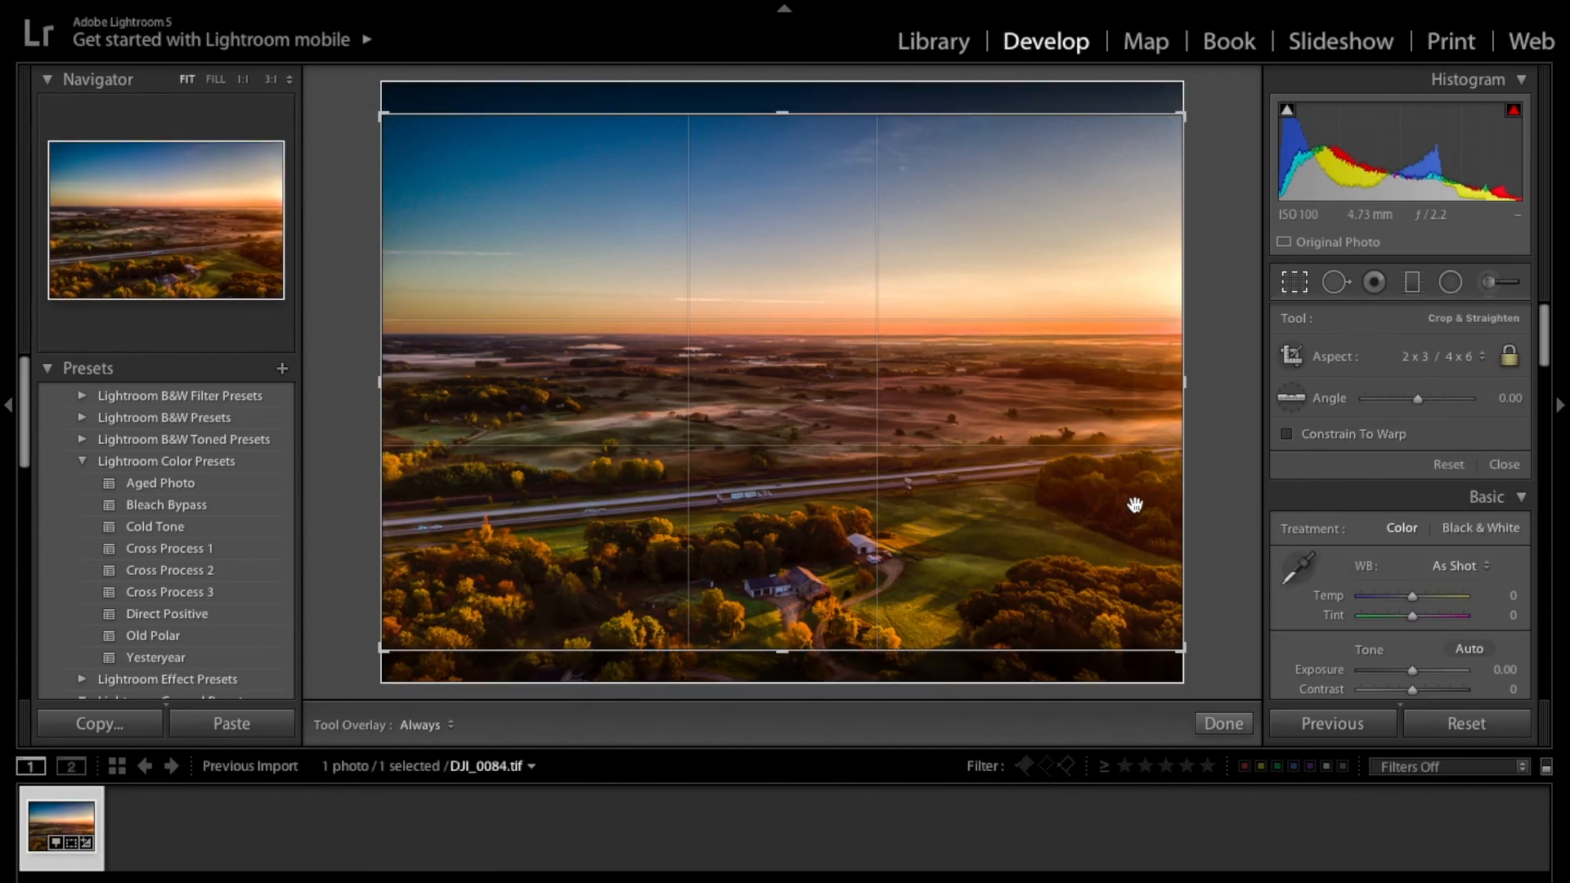
{"action": "left_click_drag", "start_coordinate": [1091, 504], "coordinate": [1089, 489]}
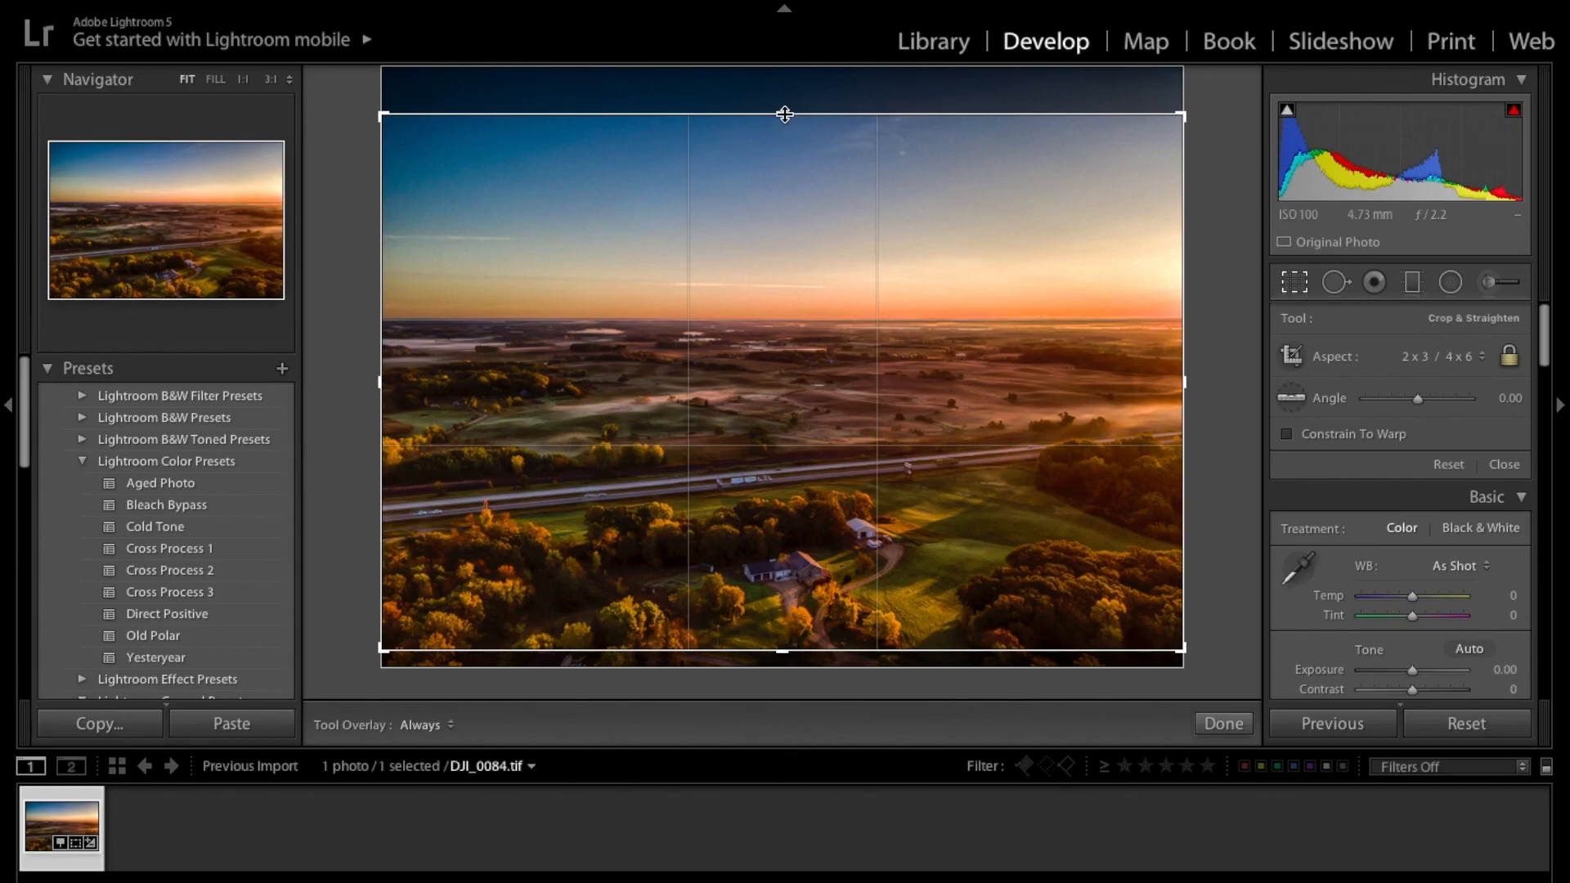
{"action": "left_click_drag", "start_coordinate": [791, 122], "coordinate": [791, 137]}
{"action": "left_click_drag", "start_coordinate": [912, 329], "coordinate": [915, 345]}
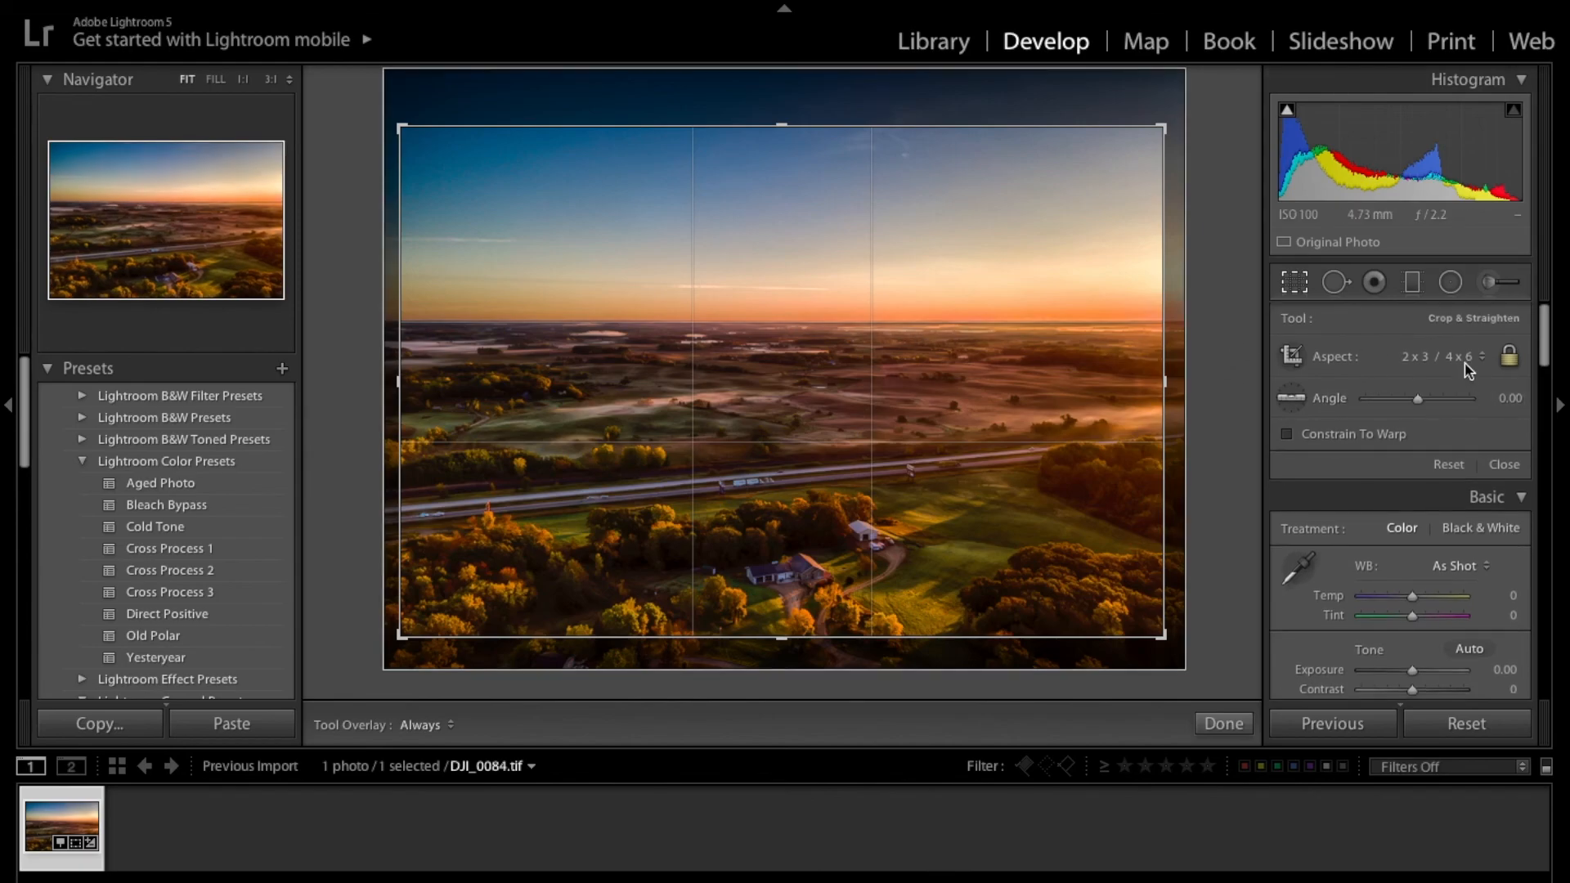
- Change the crop aspect to 16 x 10 after trying 16 x 9, and extend the crop across the photo's full width
{"action": "left_click", "coordinate": [1464, 357]}
{"action": "left_click", "coordinate": [1449, 400]}
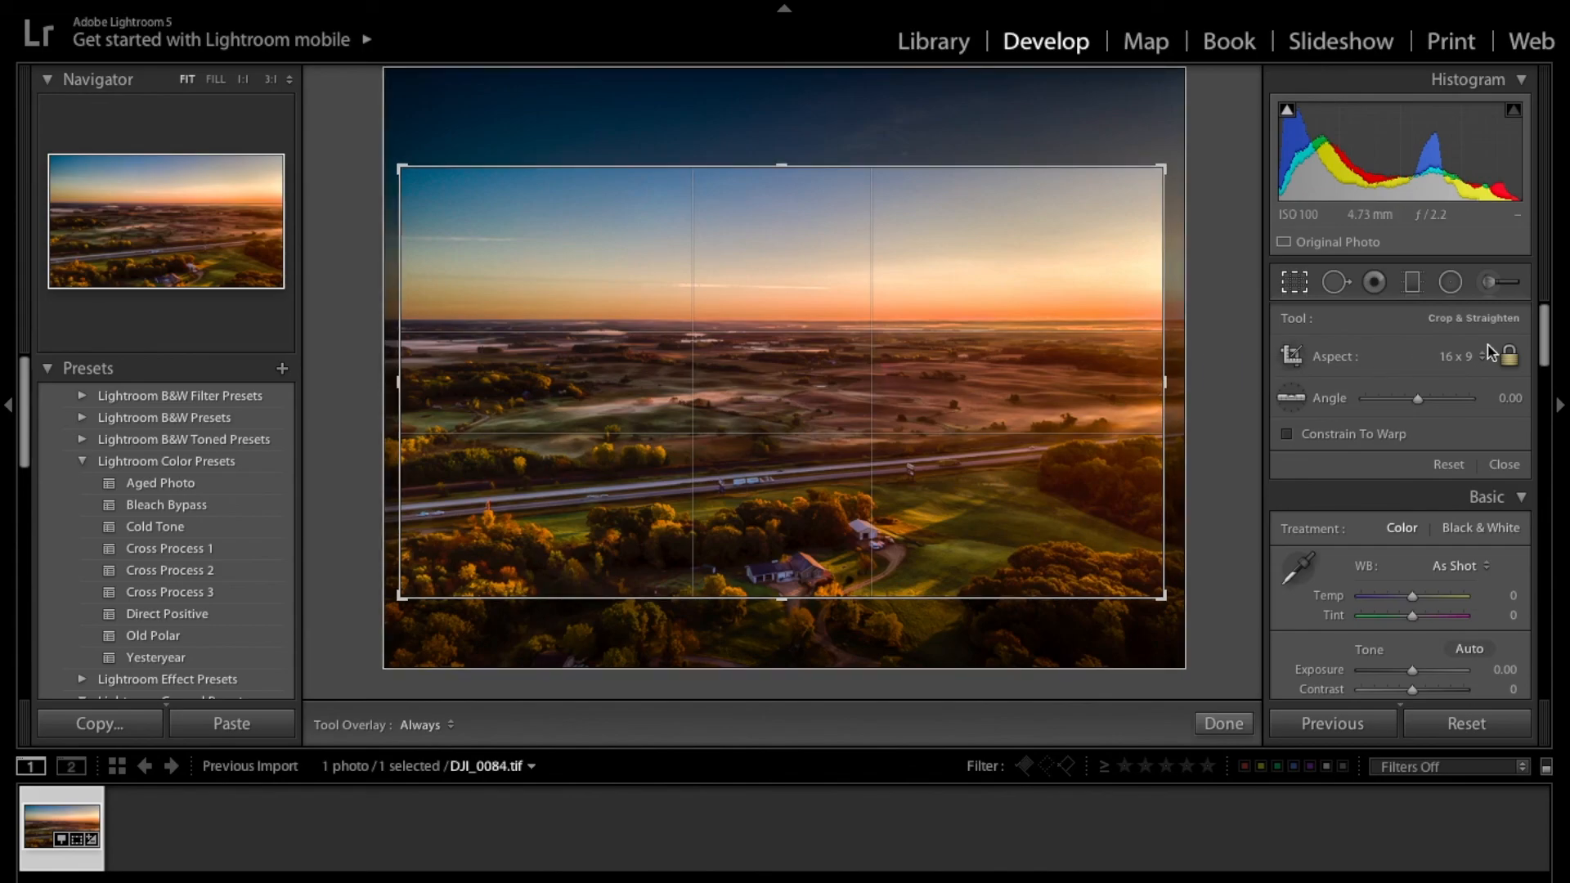
{"action": "left_click", "coordinate": [1433, 354]}
{"action": "left_click", "coordinate": [1485, 373]}
{"action": "left_click_drag", "start_coordinate": [1127, 381], "coordinate": [1156, 381]}
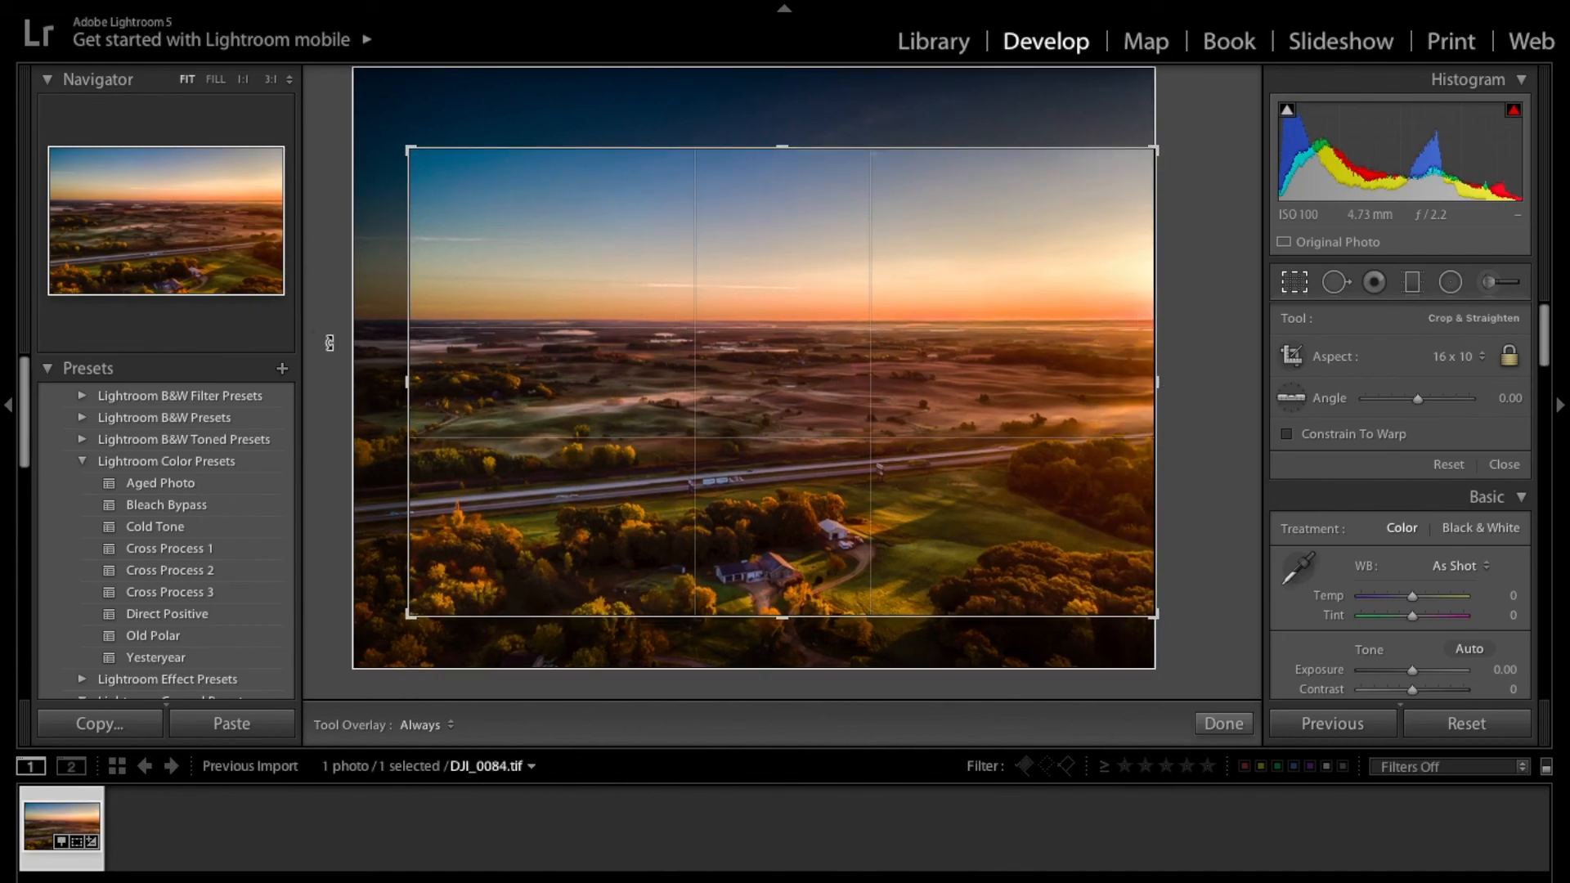
{"action": "left_click_drag", "start_coordinate": [405, 385], "coordinate": [361, 387]}
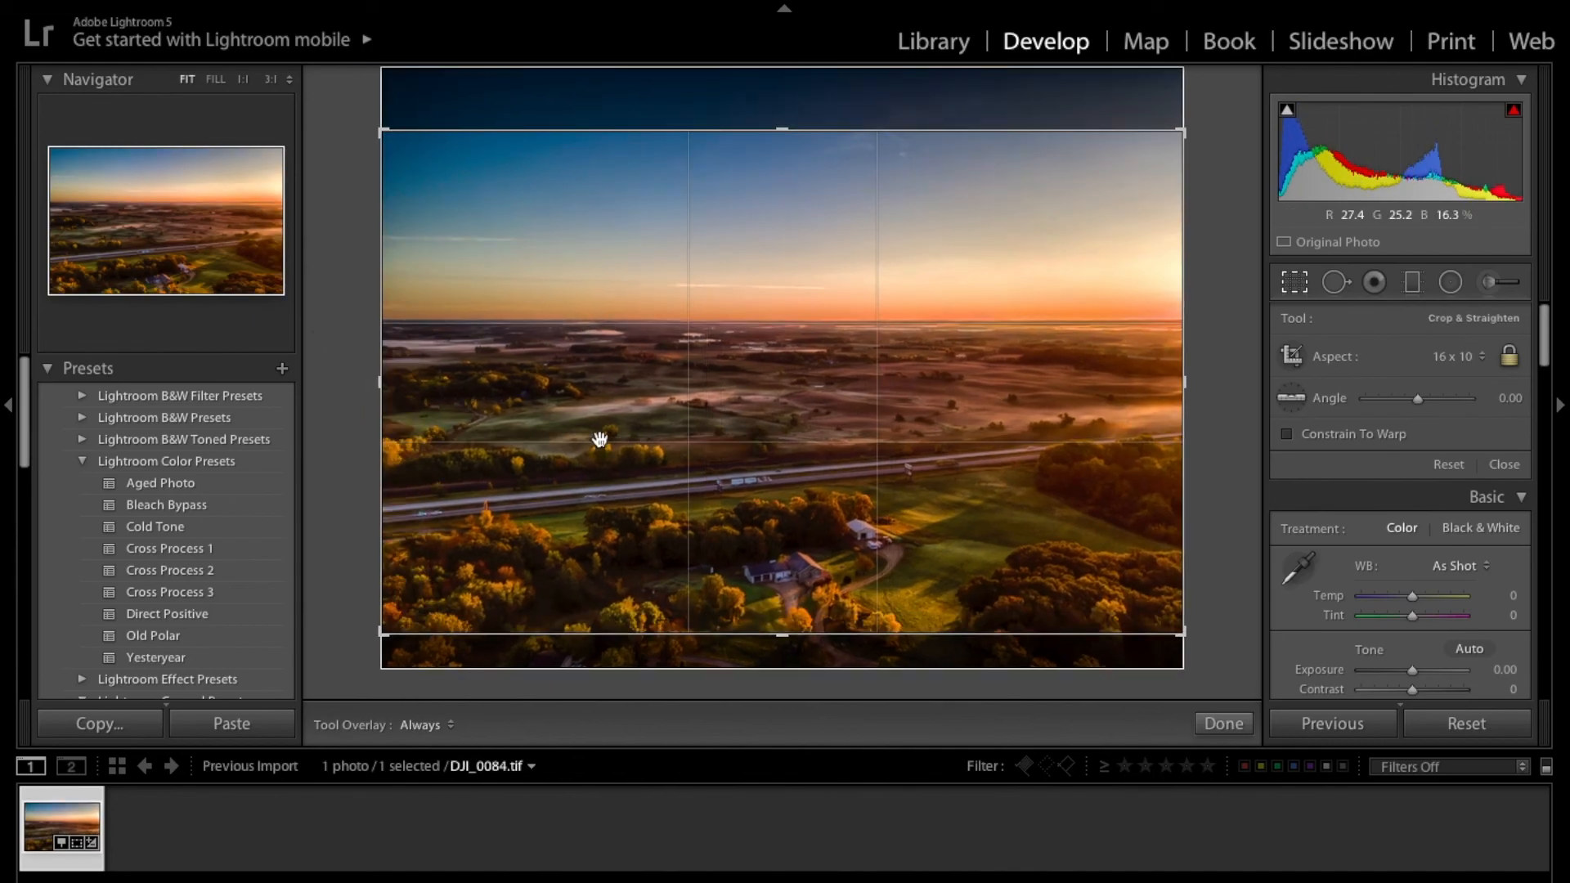
- Apply the 16 x 10 crop and add a graduated filter covering the sky, with a narrow horizontal transition at the horizon
{"action": "left_click", "coordinate": [1214, 724]}
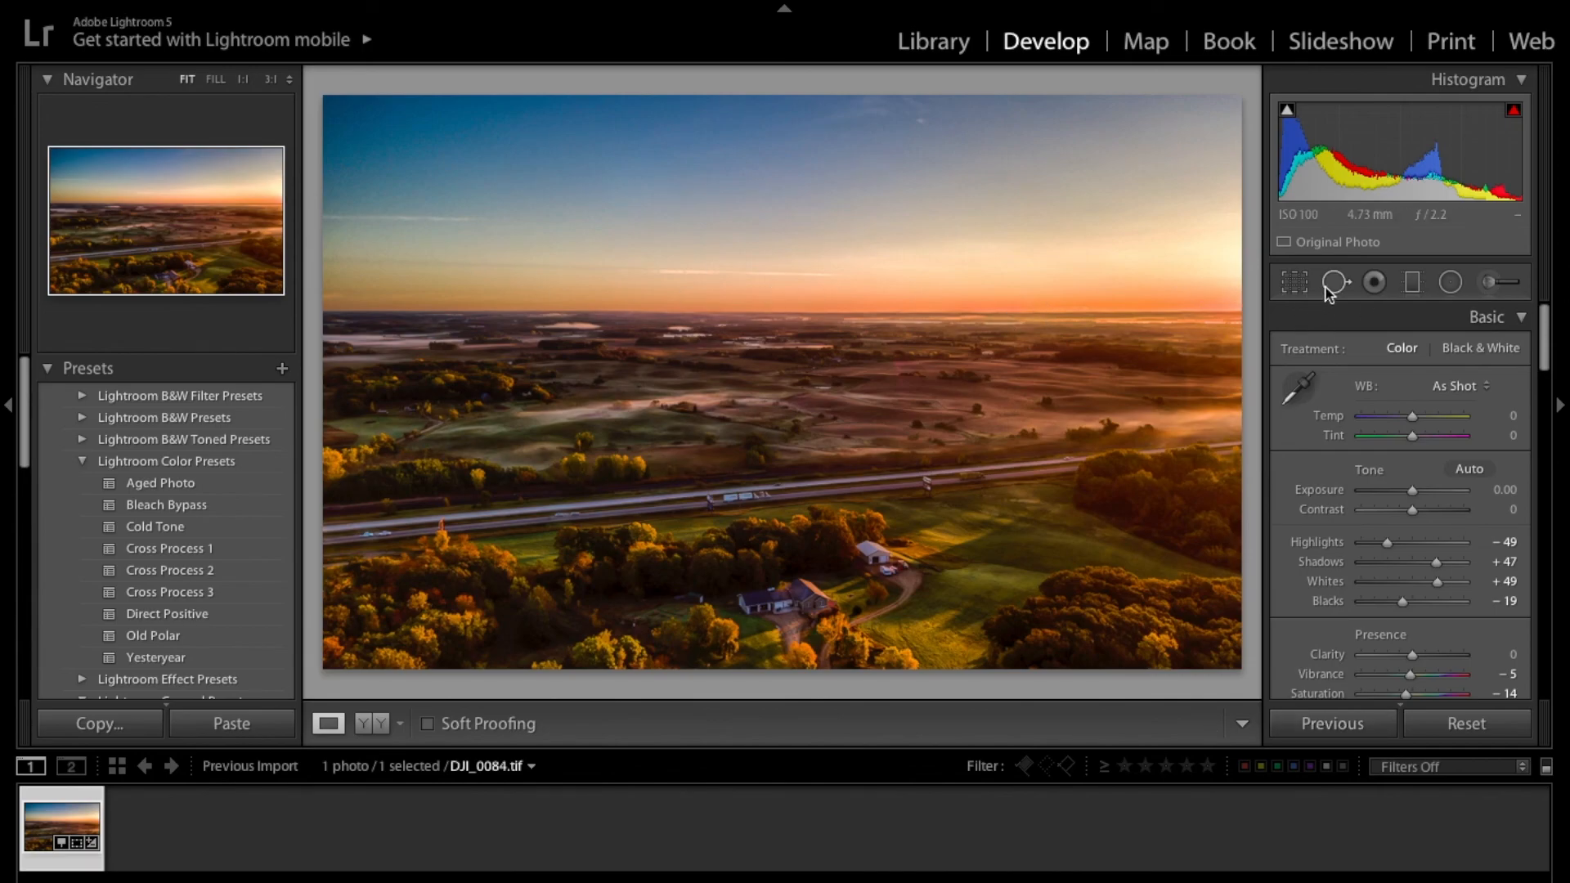
{"action": "left_click", "coordinate": [1413, 284]}
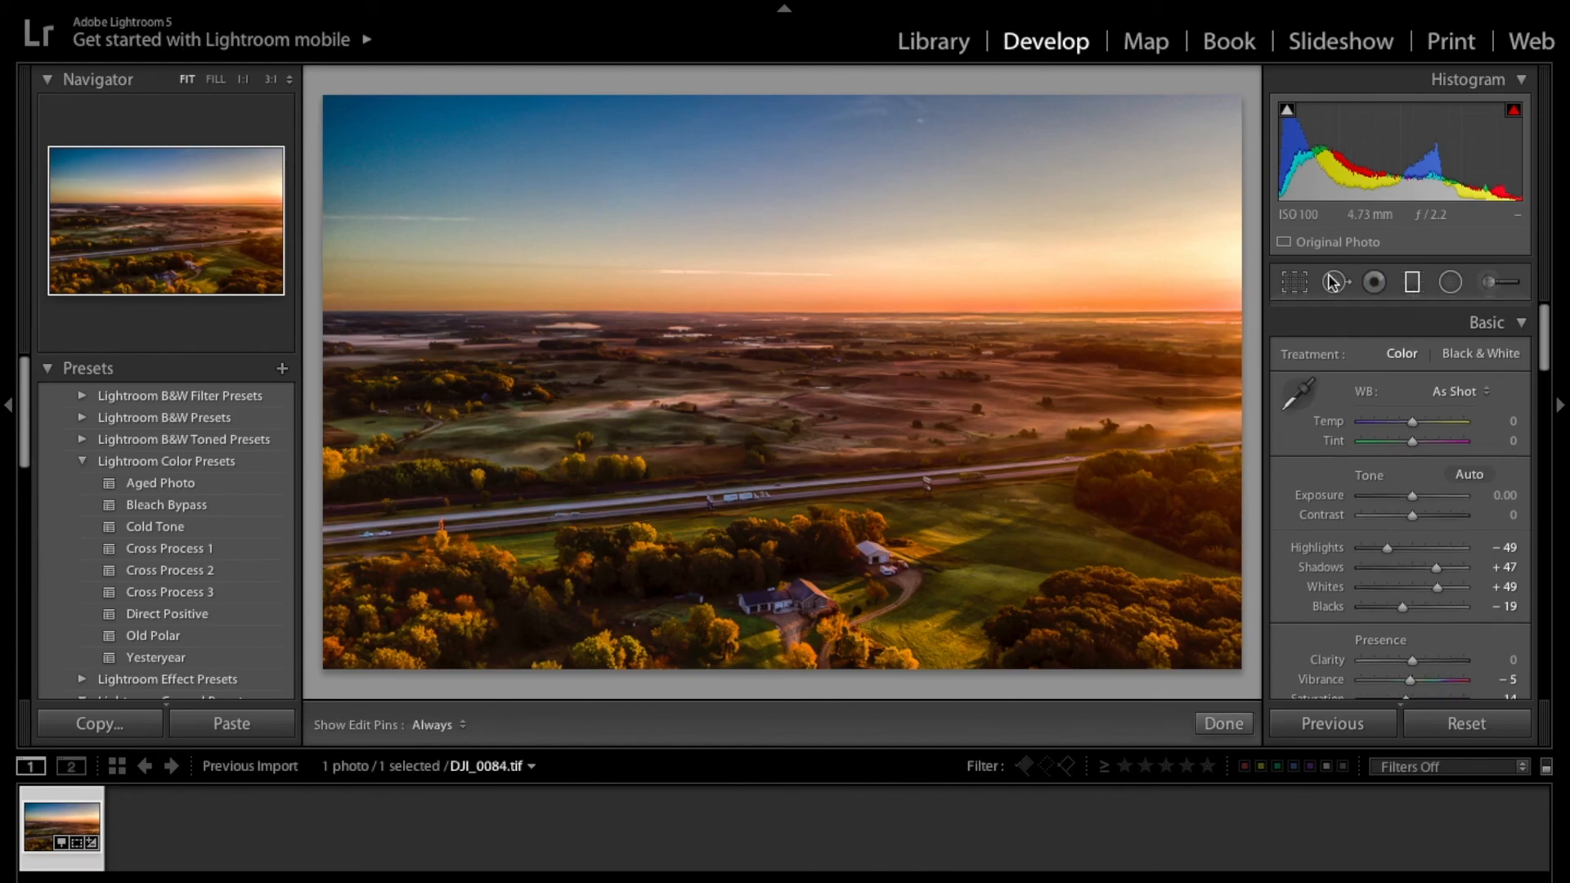
{"action": "left_click_drag", "start_coordinate": [761, 314], "coordinate": [761, 334]}
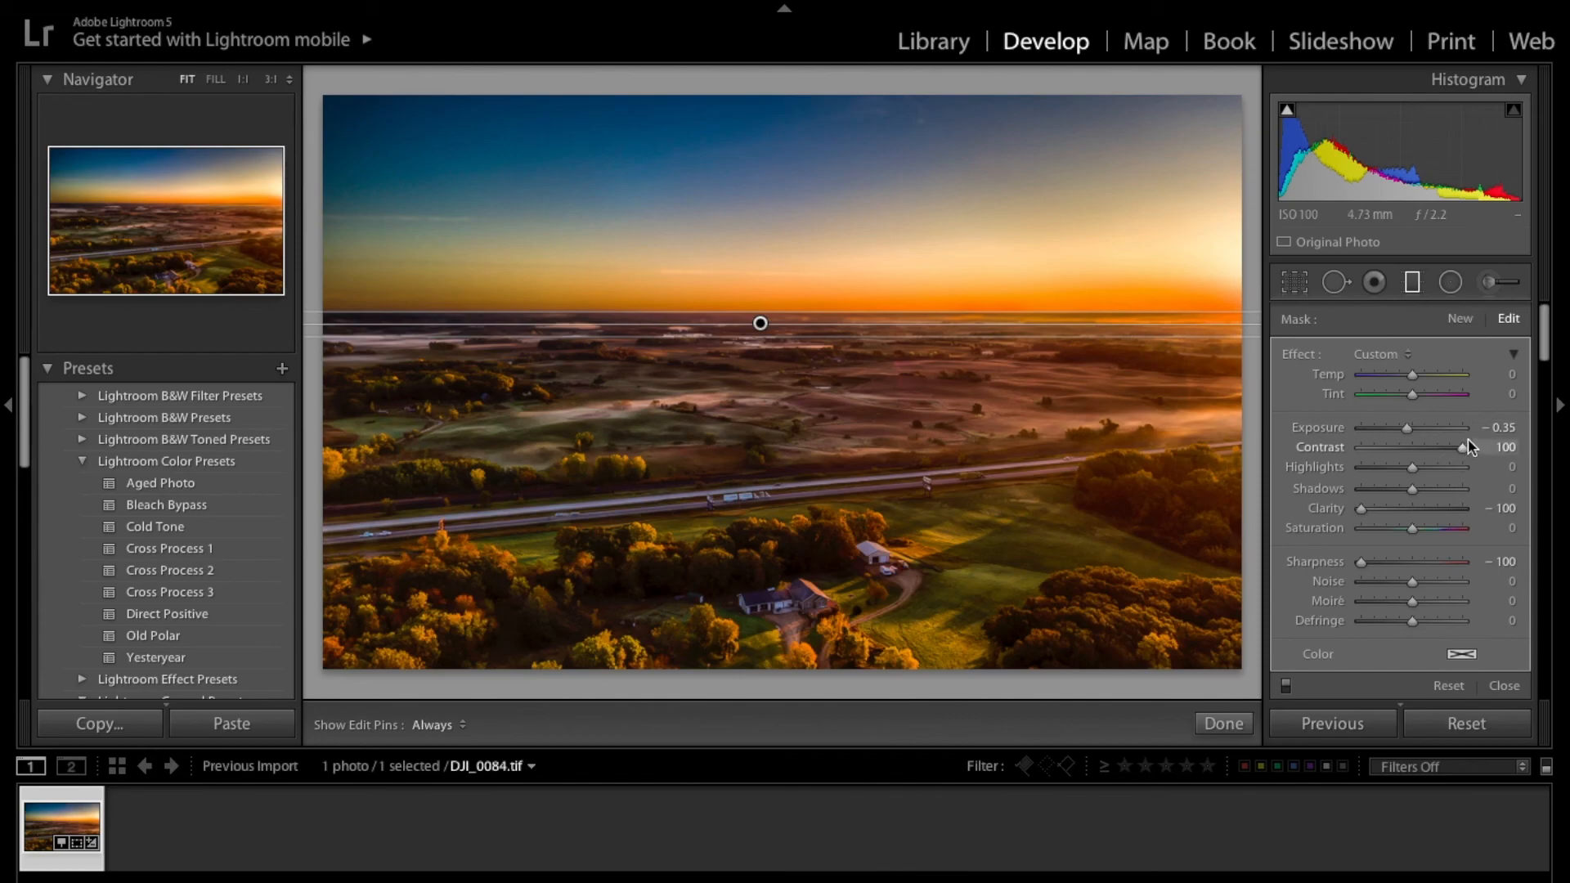
- Set the sky's graduated filter to Exposure -0.63, Contrast 11, Clarity -39 and Sharpness -37, and finish editing it
{"action": "left_click_drag", "start_coordinate": [1464, 458], "coordinate": [1403, 431]}
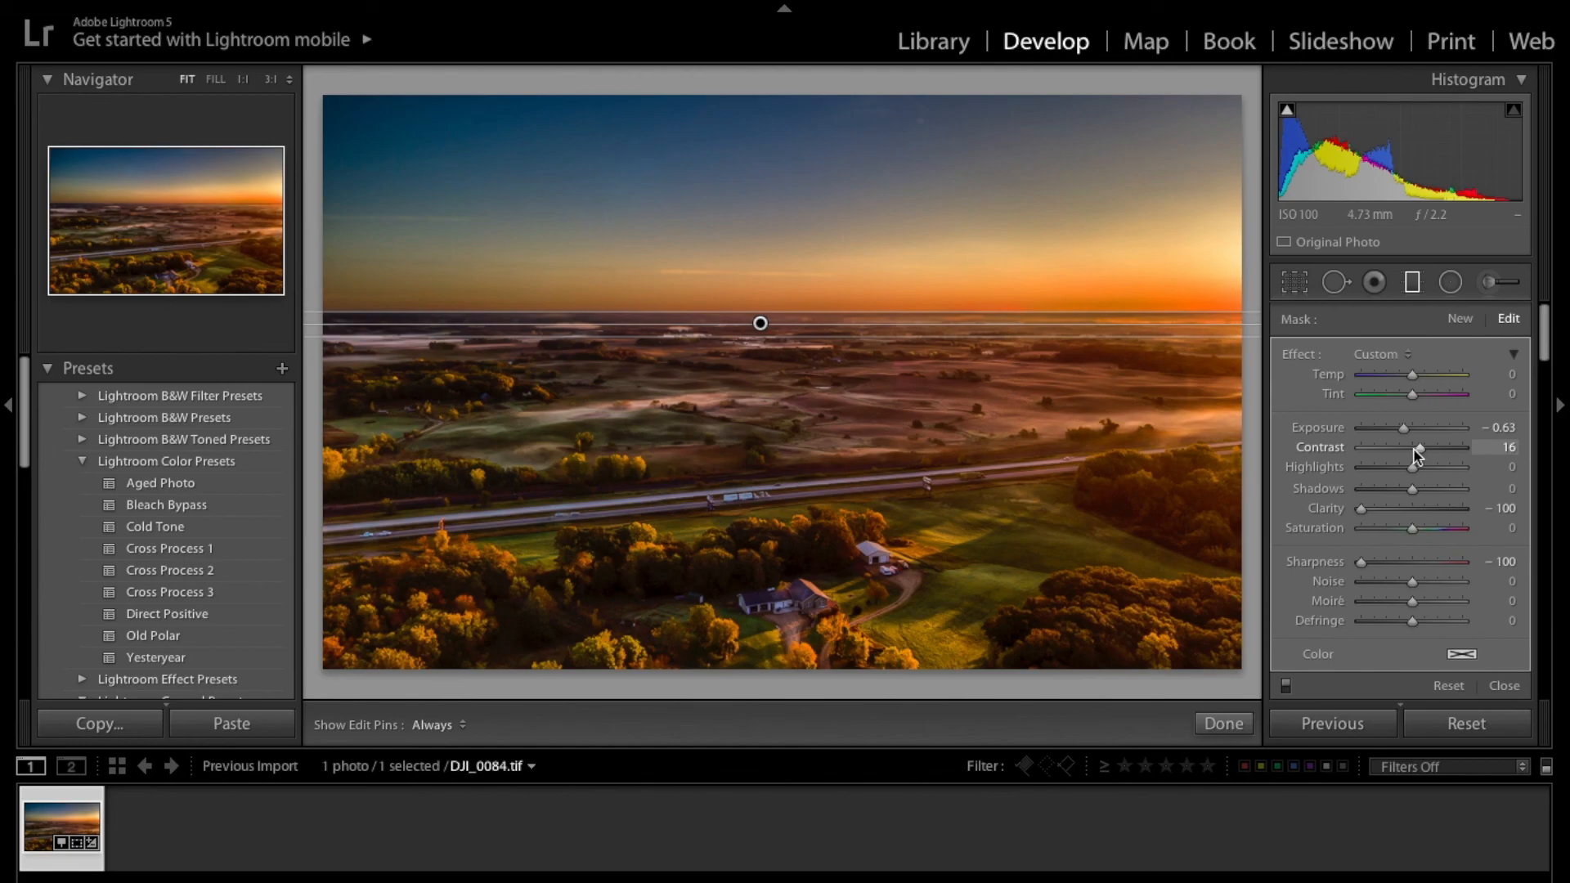
{"action": "left_click_drag", "start_coordinate": [1362, 509], "coordinate": [1392, 513]}
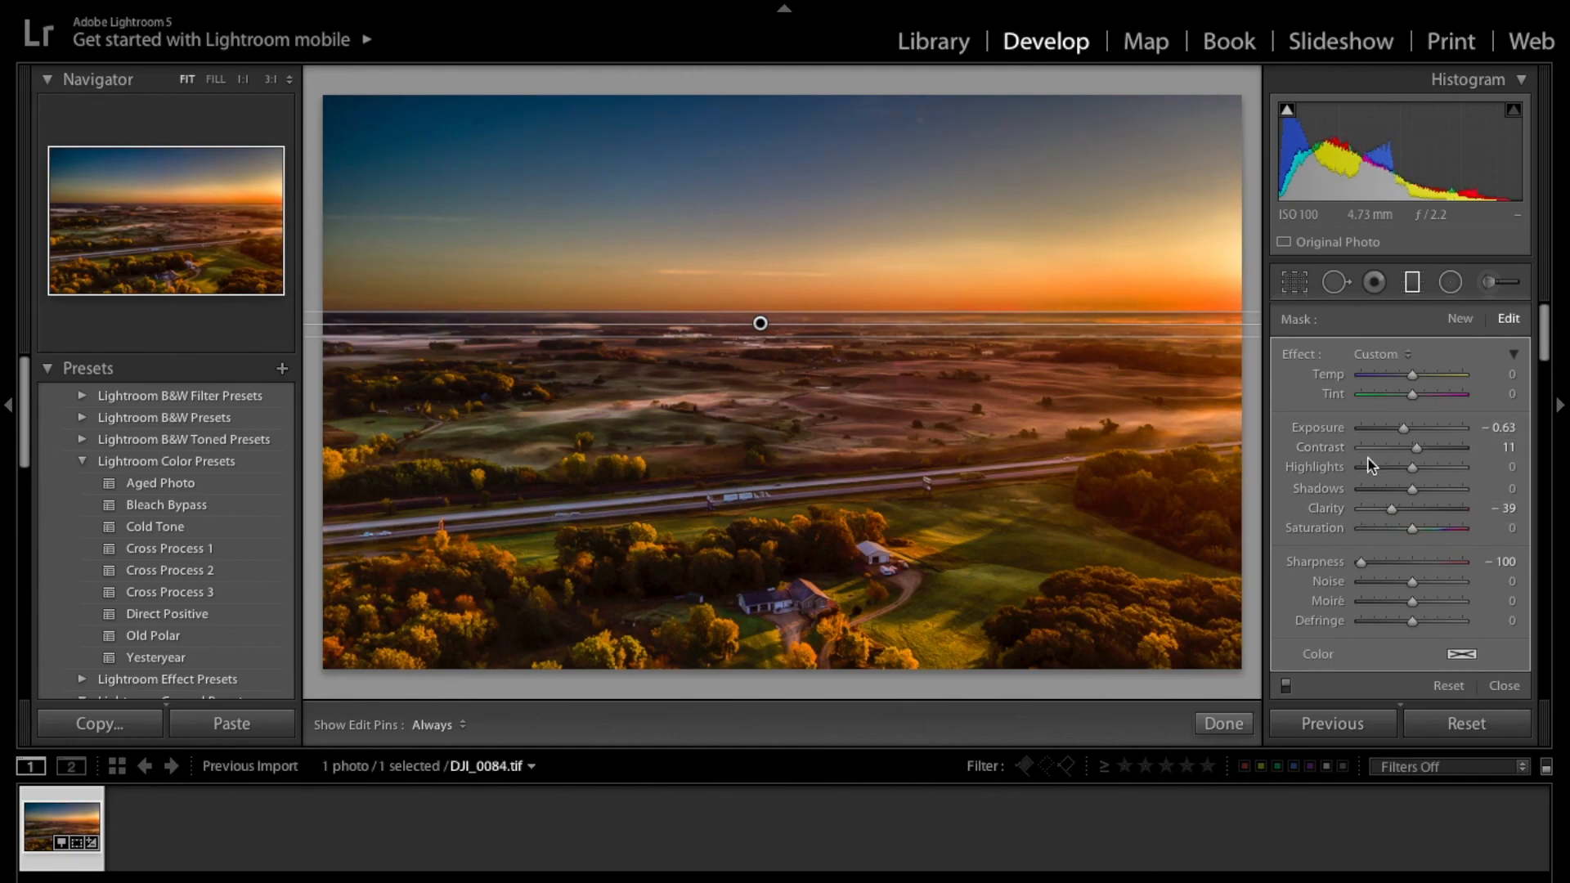
{"action": "scroll", "coordinate": [1349, 548], "scroll_direction": "down", "scroll_amount": 1}
{"action": "left_click_drag", "start_coordinate": [1361, 533], "coordinate": [1393, 535]}
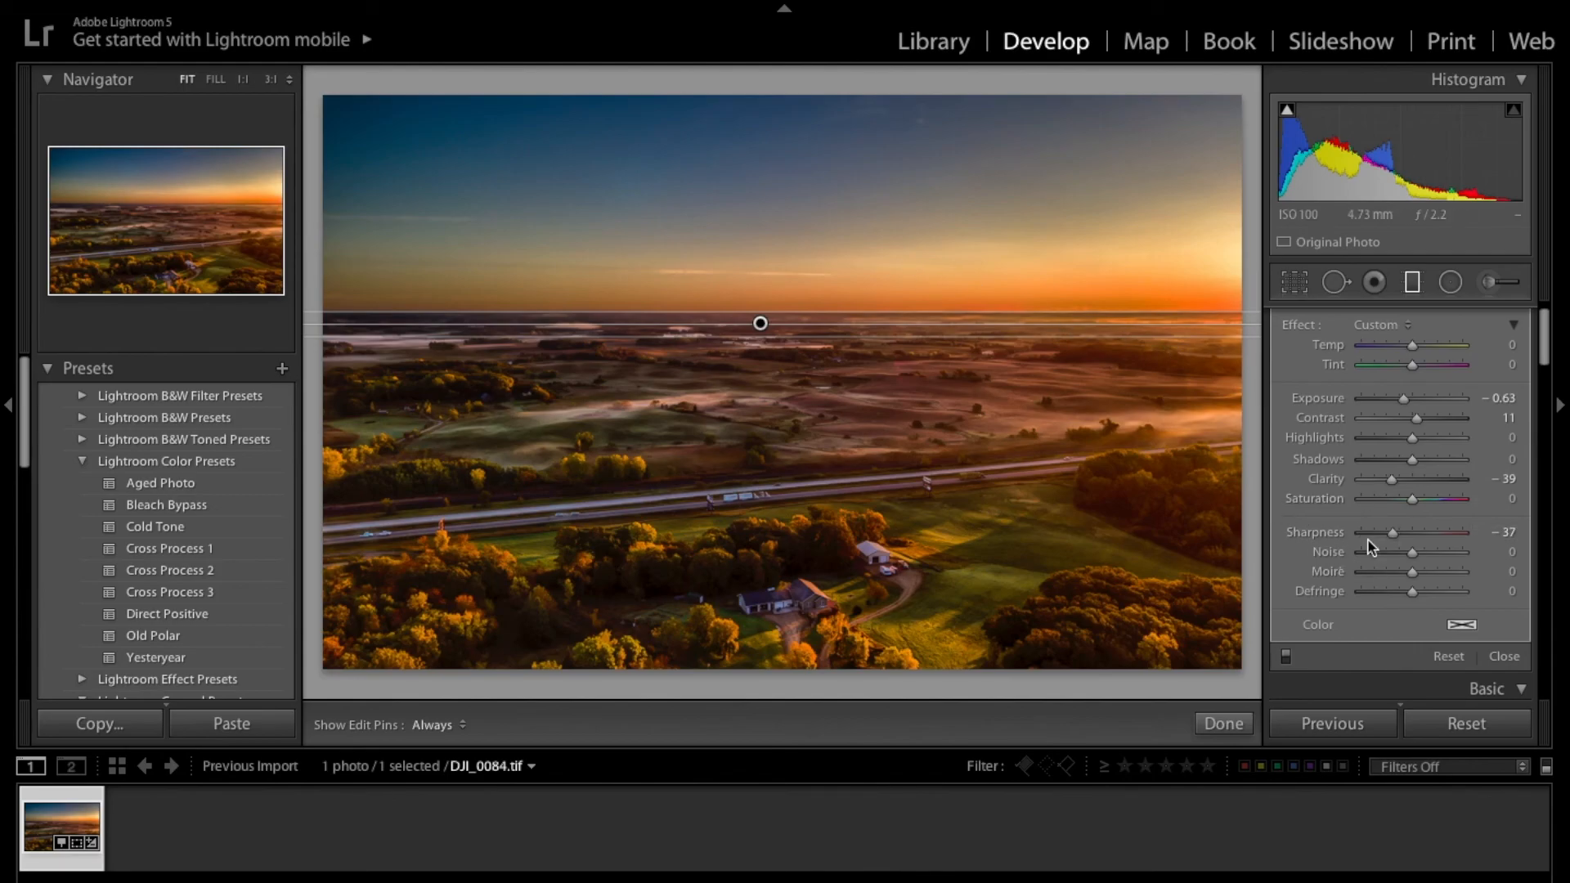
{"action": "left_click", "coordinate": [1222, 725]}
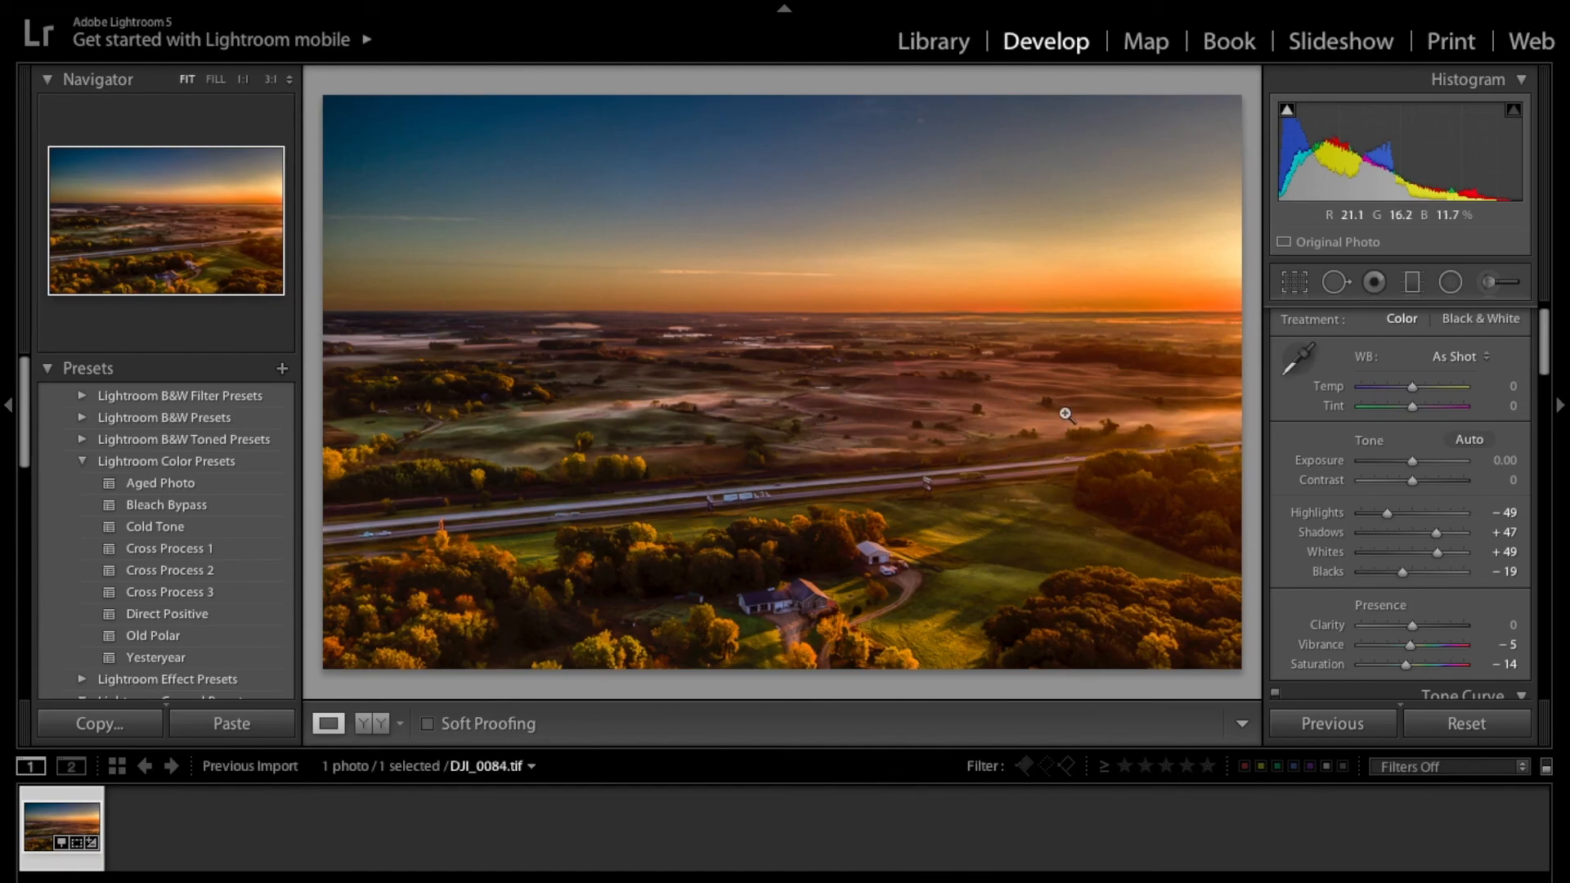
- Reopen the existing graduated filter at the horizon, set its Exposure to -0.33 and finish editing it
{"action": "left_click", "coordinate": [1489, 282]}
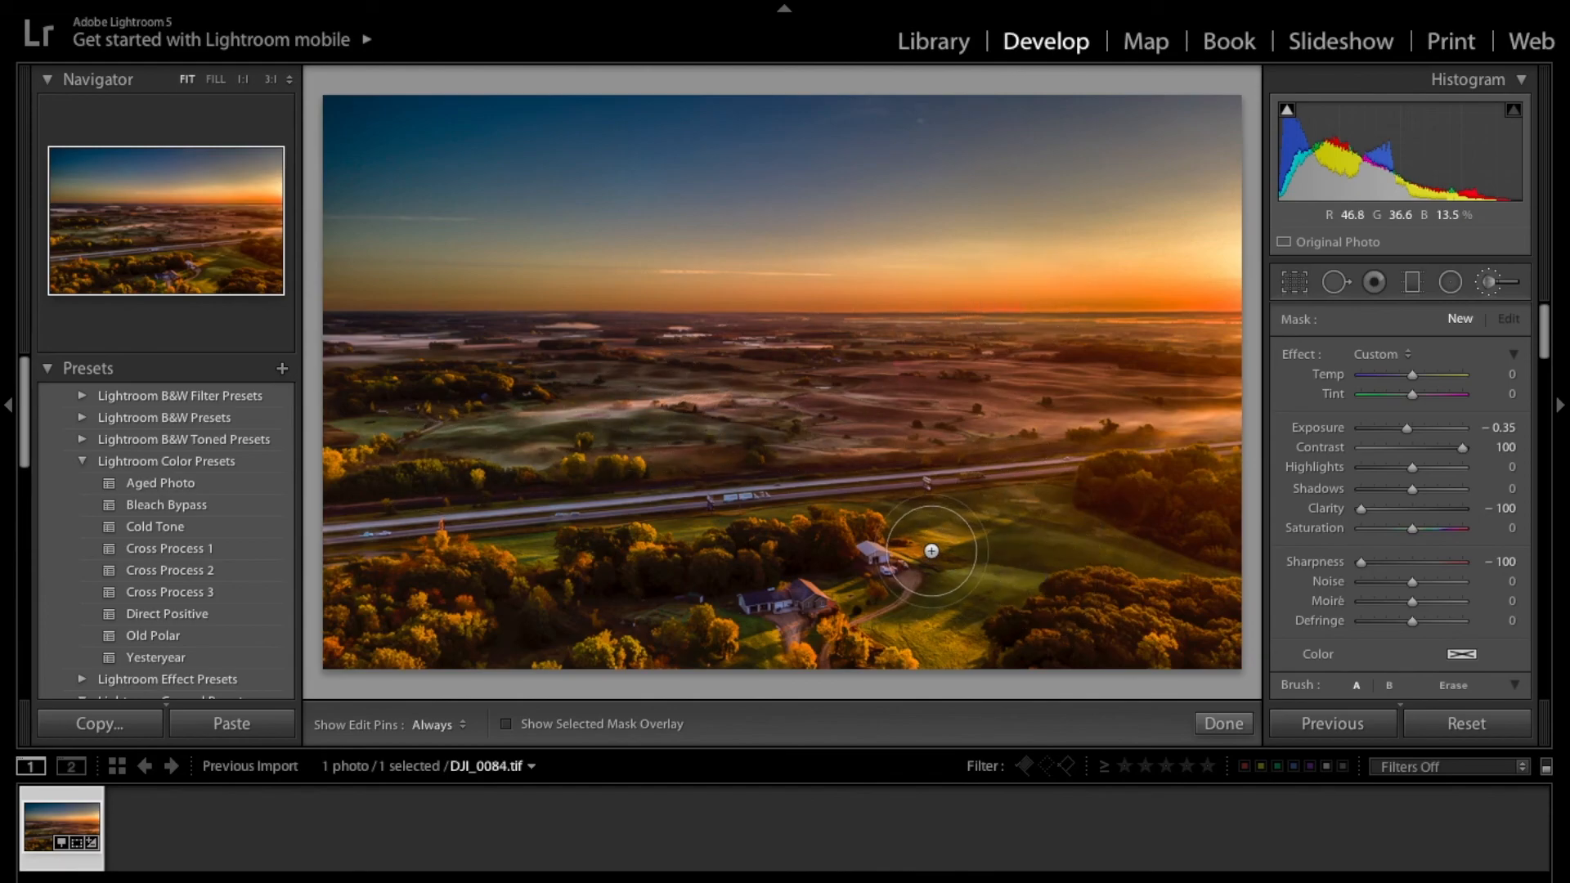
{"action": "left_click", "coordinate": [1413, 284]}
{"action": "left_click", "coordinate": [761, 323]}
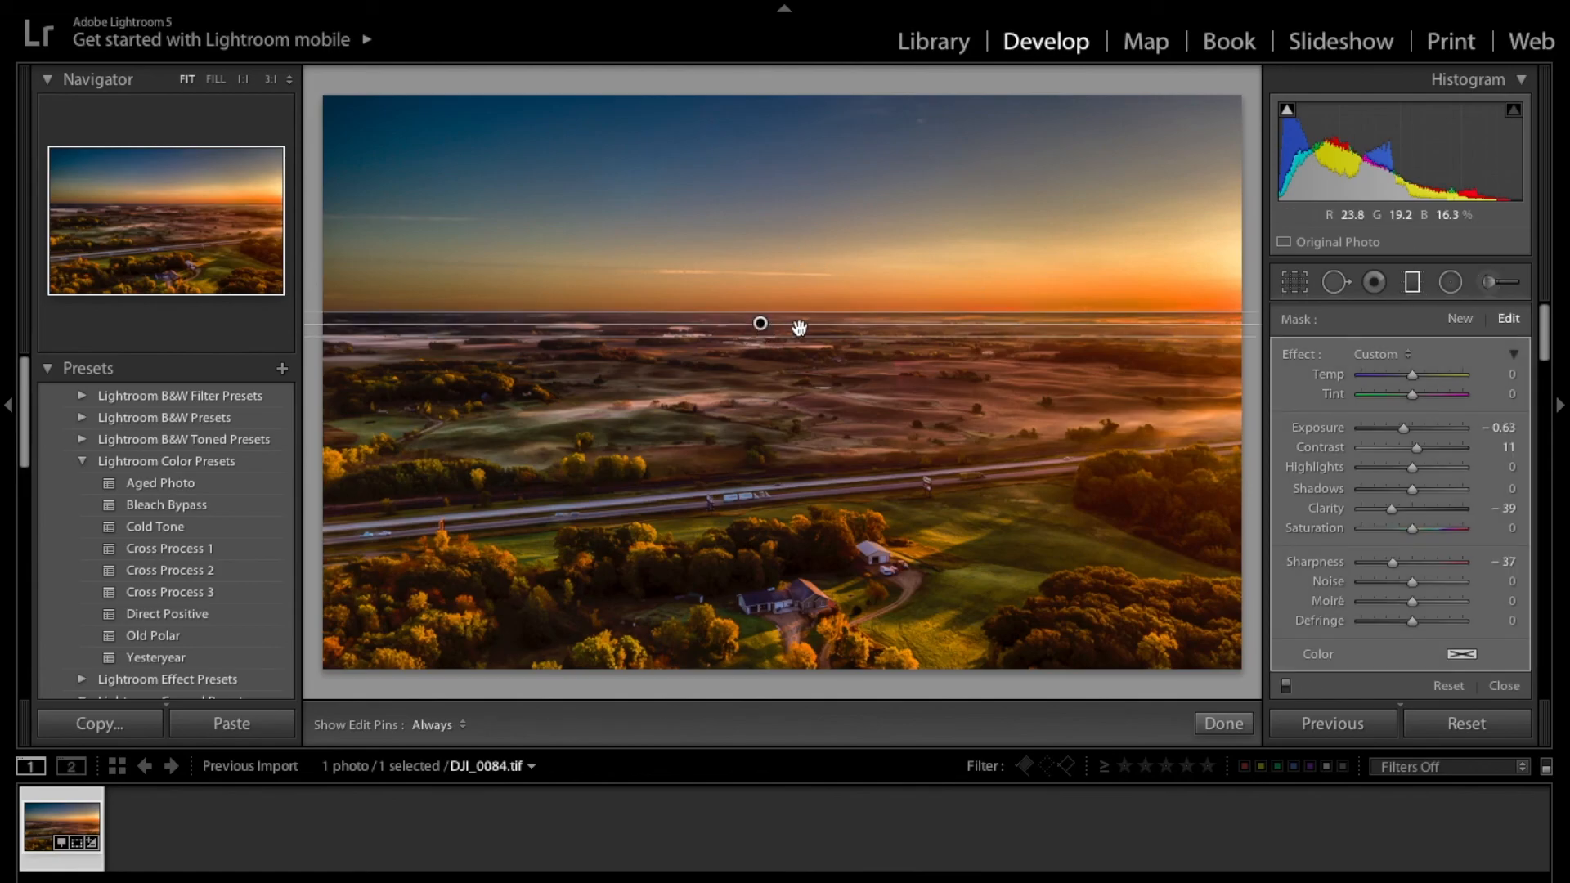
{"action": "left_click_drag", "start_coordinate": [1400, 431], "coordinate": [1405, 432]}
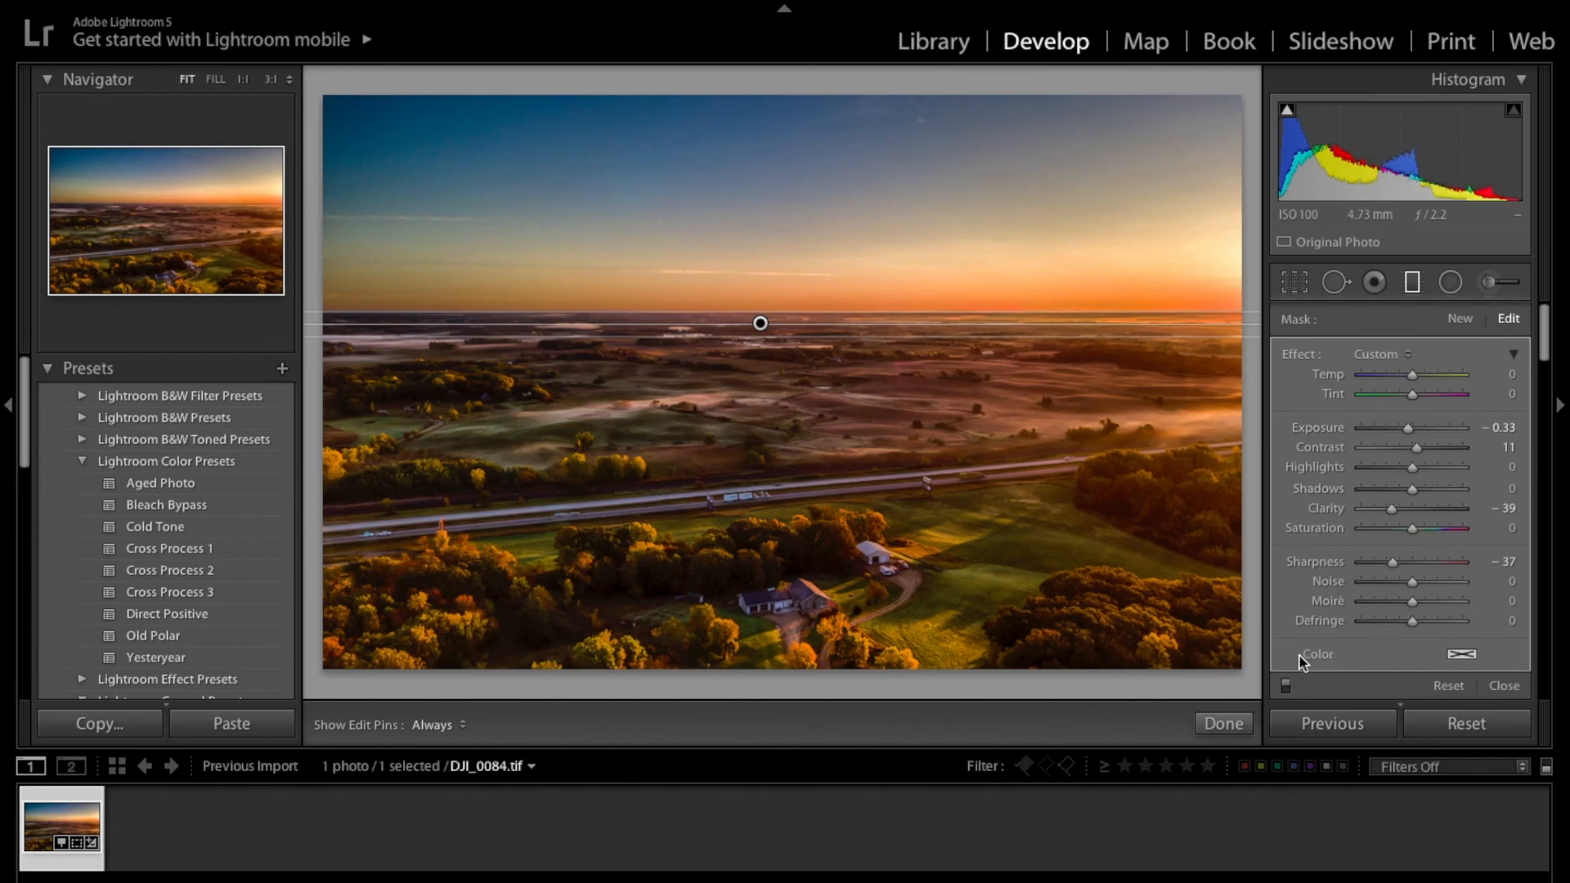
{"action": "left_click", "coordinate": [1225, 723]}
- Fine-tune the shadow point of the RGB tone curve to about 21.6 / 18.8 %
{"action": "scroll", "coordinate": [1405, 504], "scroll_direction": "down", "scroll_amount": 8}
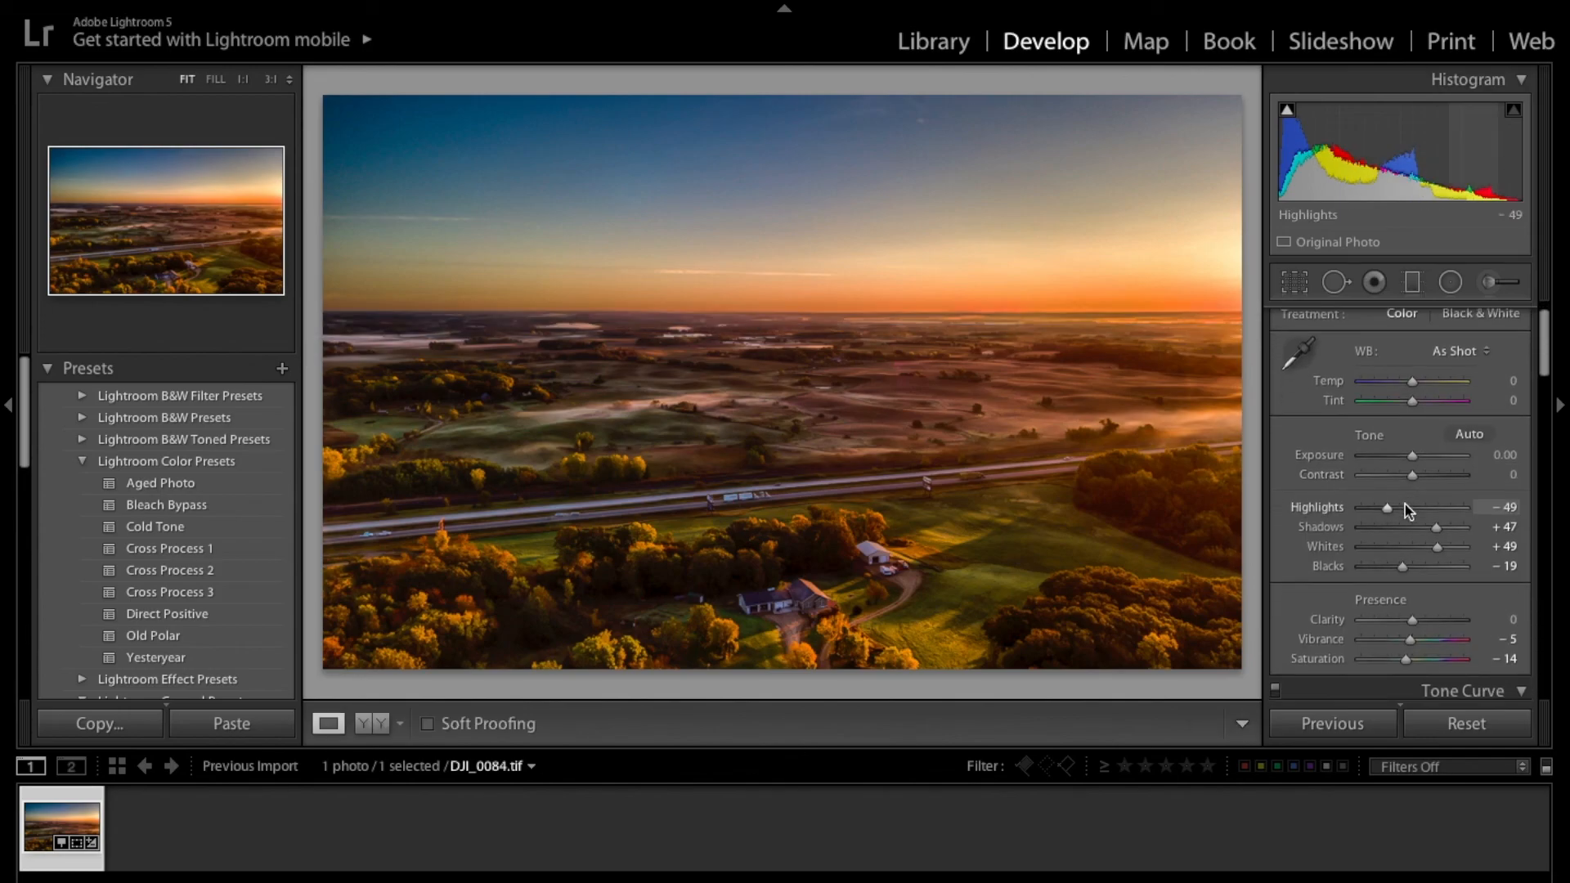
{"action": "scroll", "coordinate": [1405, 504], "scroll_direction": "down", "scroll_amount": 2}
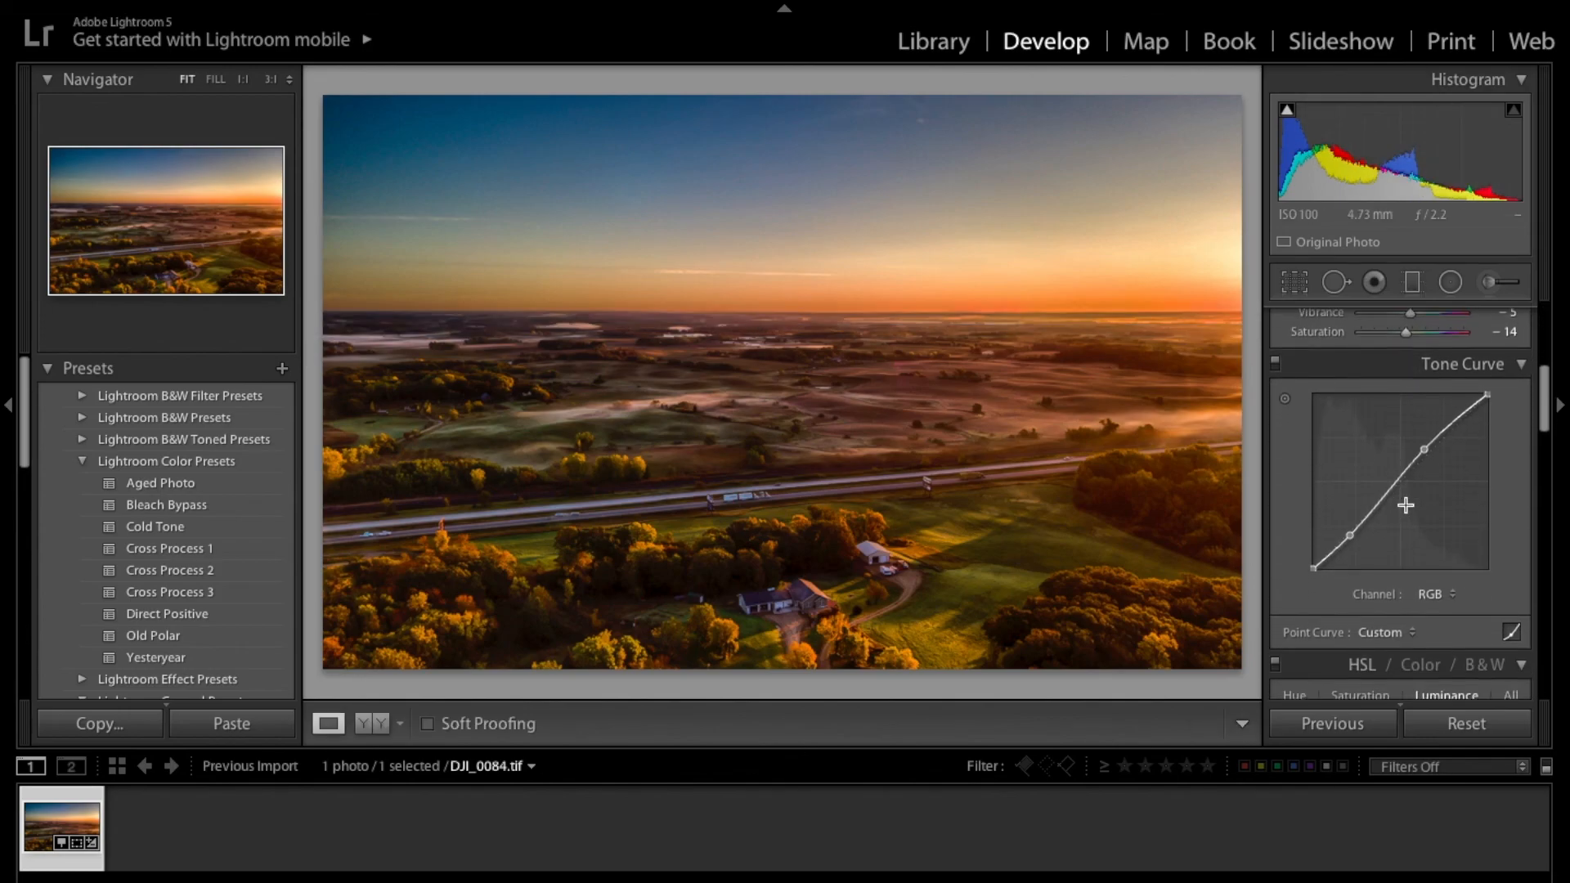
{"action": "left_click_drag", "start_coordinate": [1347, 522], "coordinate": [1351, 517]}
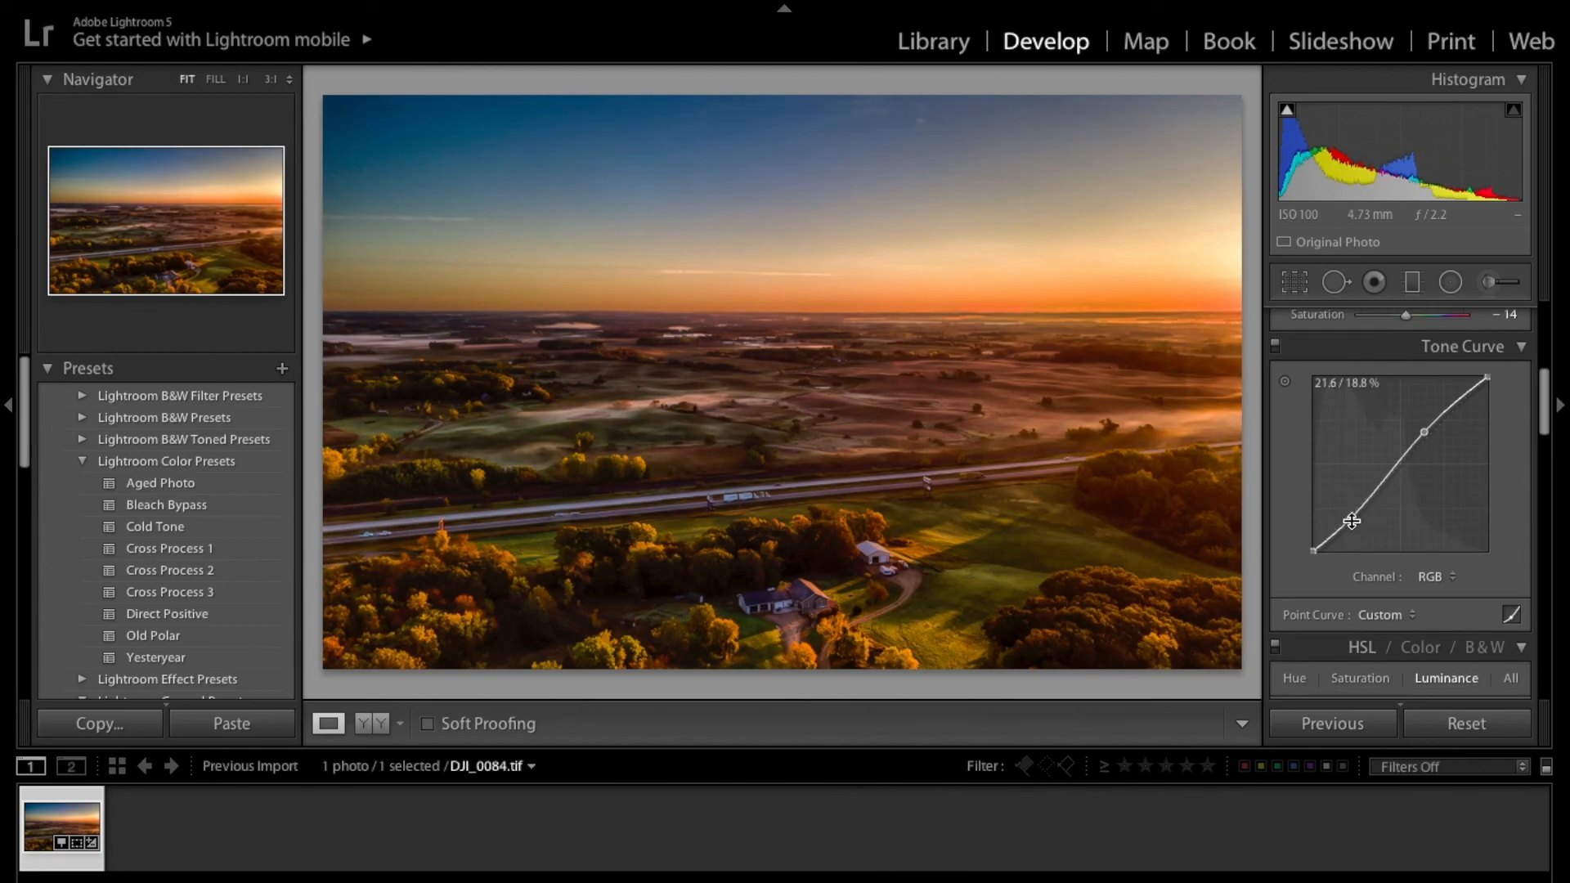
- Set the photo's overall Exposure to +0.10 in the basic tone adjustments
{"action": "scroll", "coordinate": [1427, 433], "scroll_direction": "up", "scroll_amount": 6}
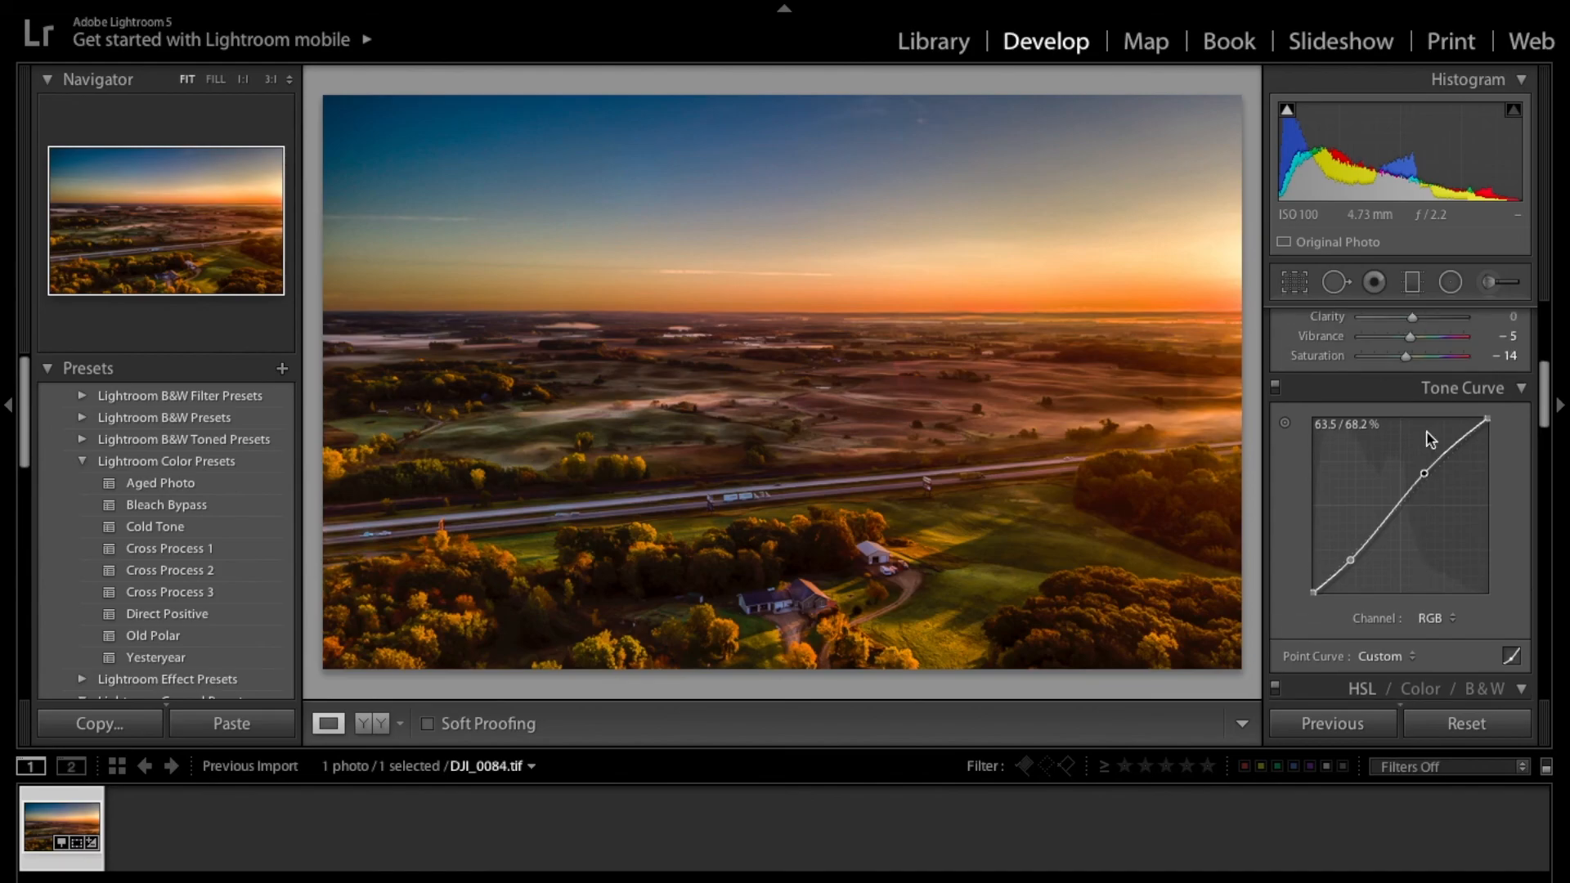
{"action": "scroll", "coordinate": [1419, 483], "scroll_direction": "down", "scroll_amount": 1}
{"action": "left_click_drag", "start_coordinate": [1412, 490], "coordinate": [1414, 490]}
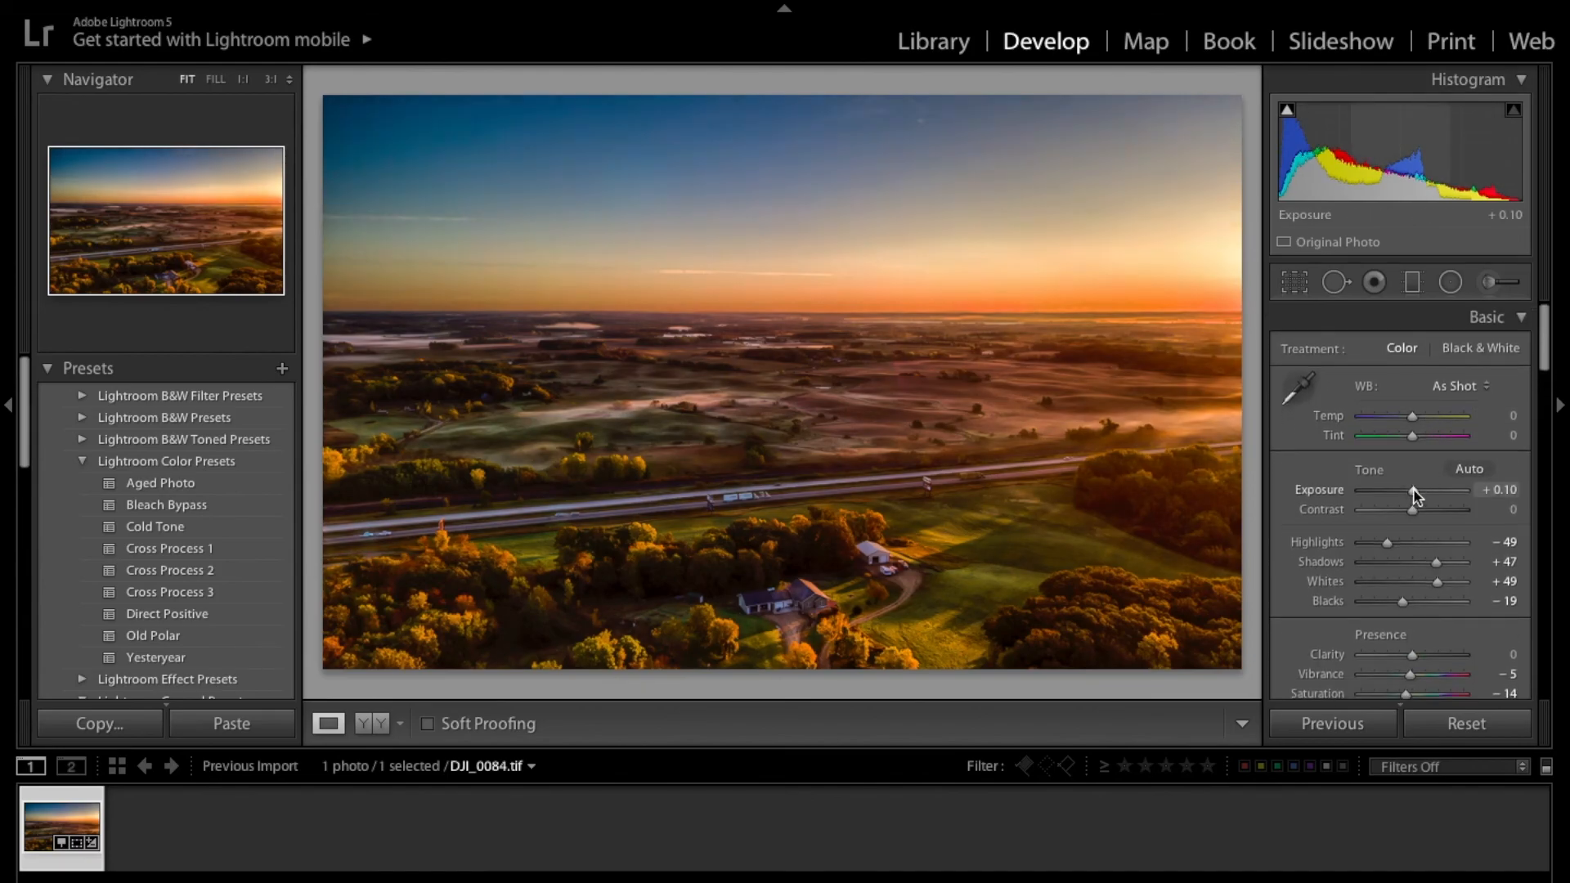
{"action": "scroll", "coordinate": [1427, 491], "scroll_direction": "down", "scroll_amount": 15}
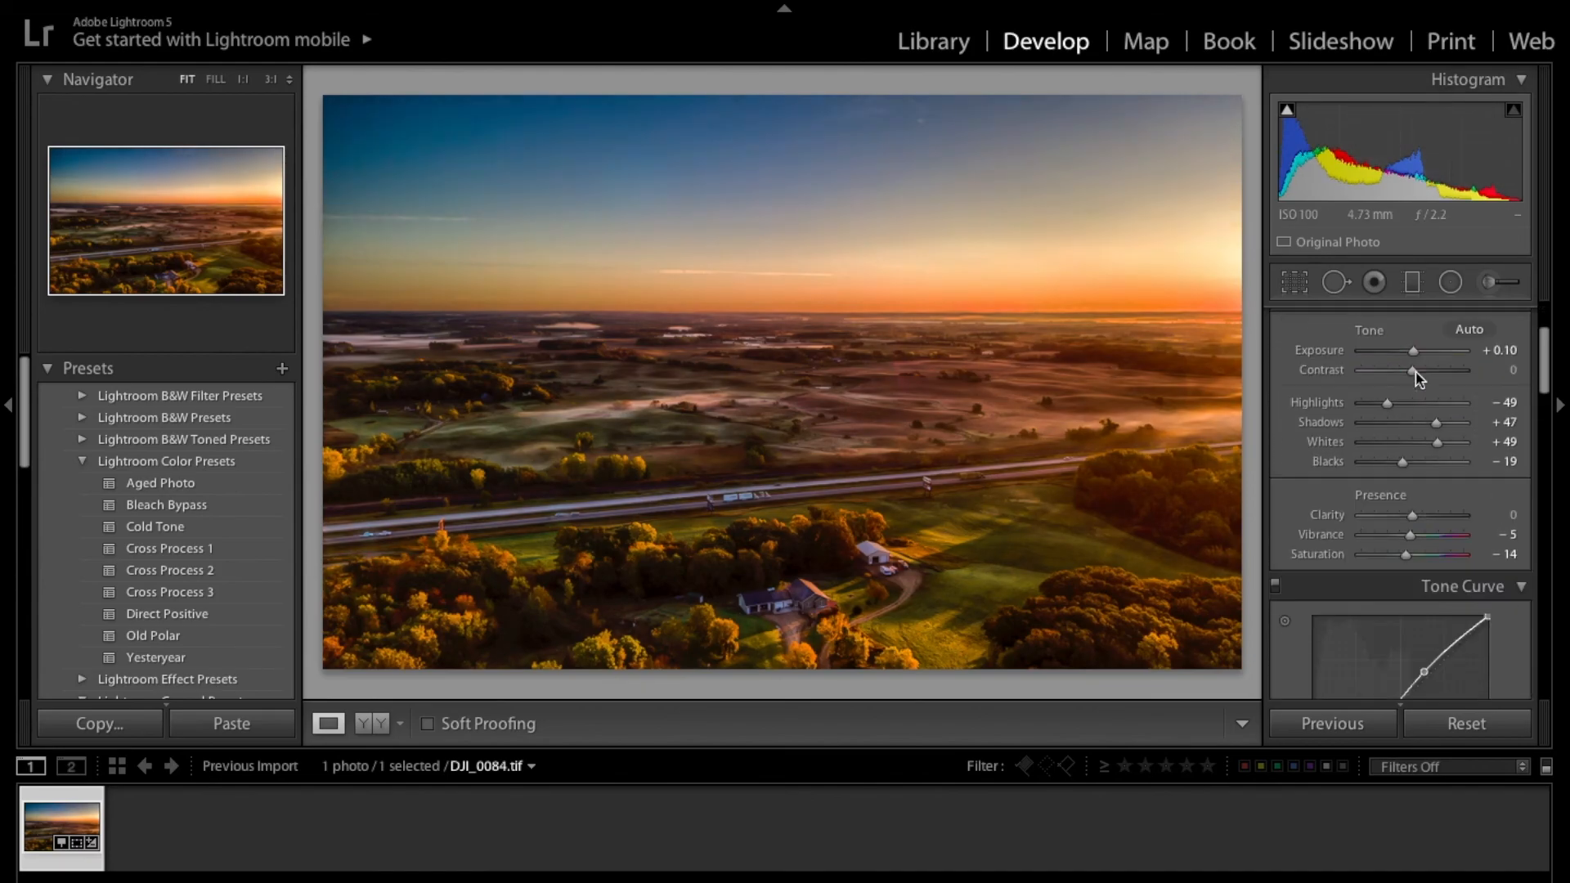
{"action": "scroll", "coordinate": [1419, 377], "scroll_direction": "down", "scroll_amount": 5}
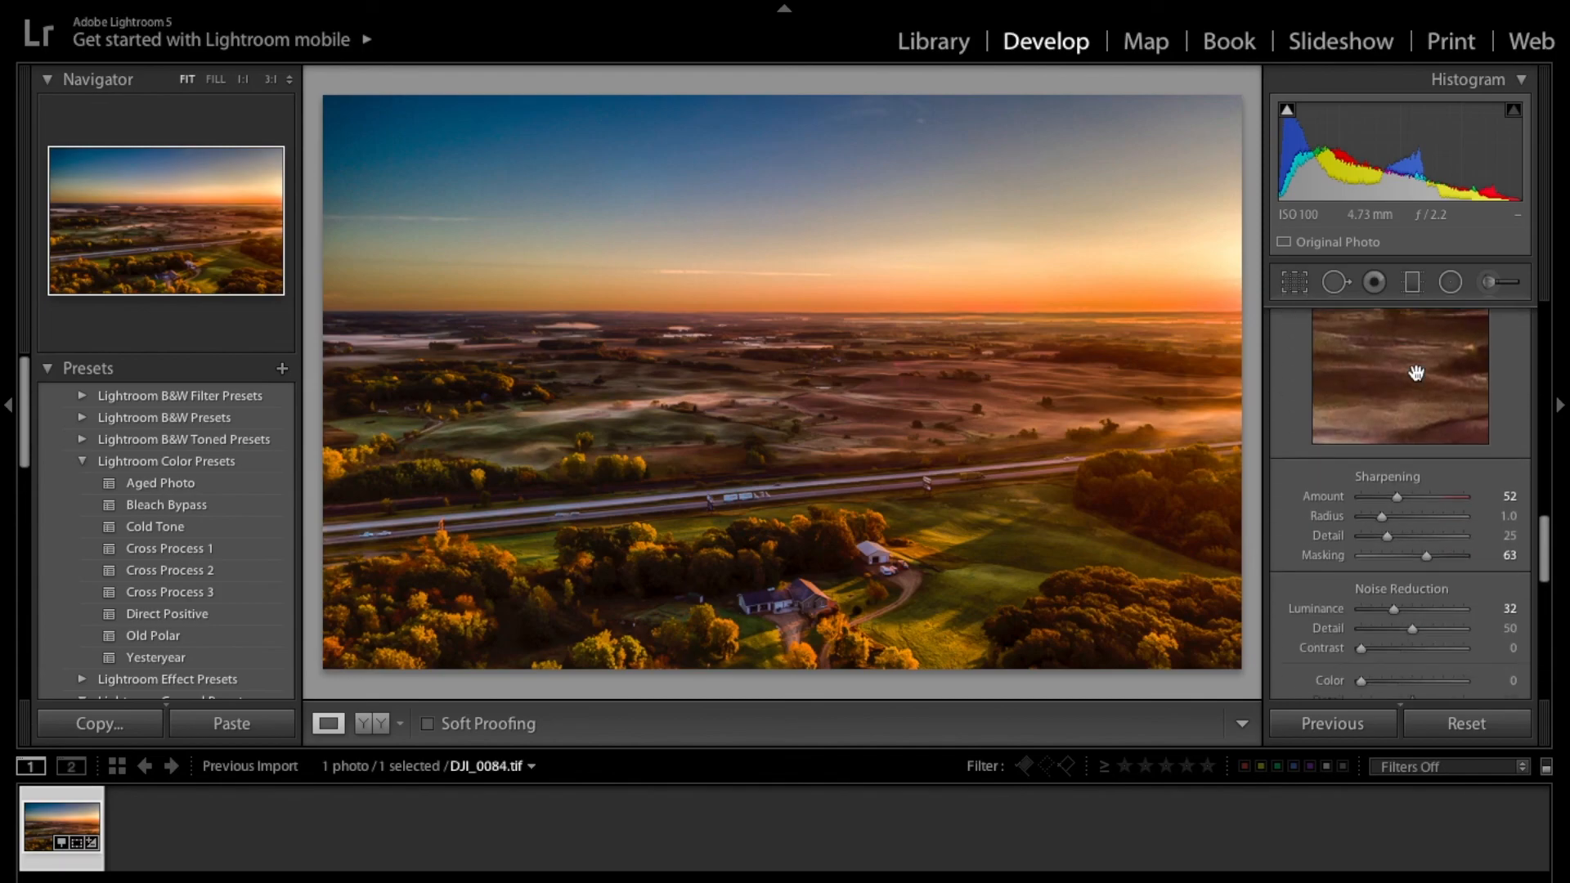
{"action": "scroll", "coordinate": [1419, 378], "scroll_direction": "down", "scroll_amount": 5}
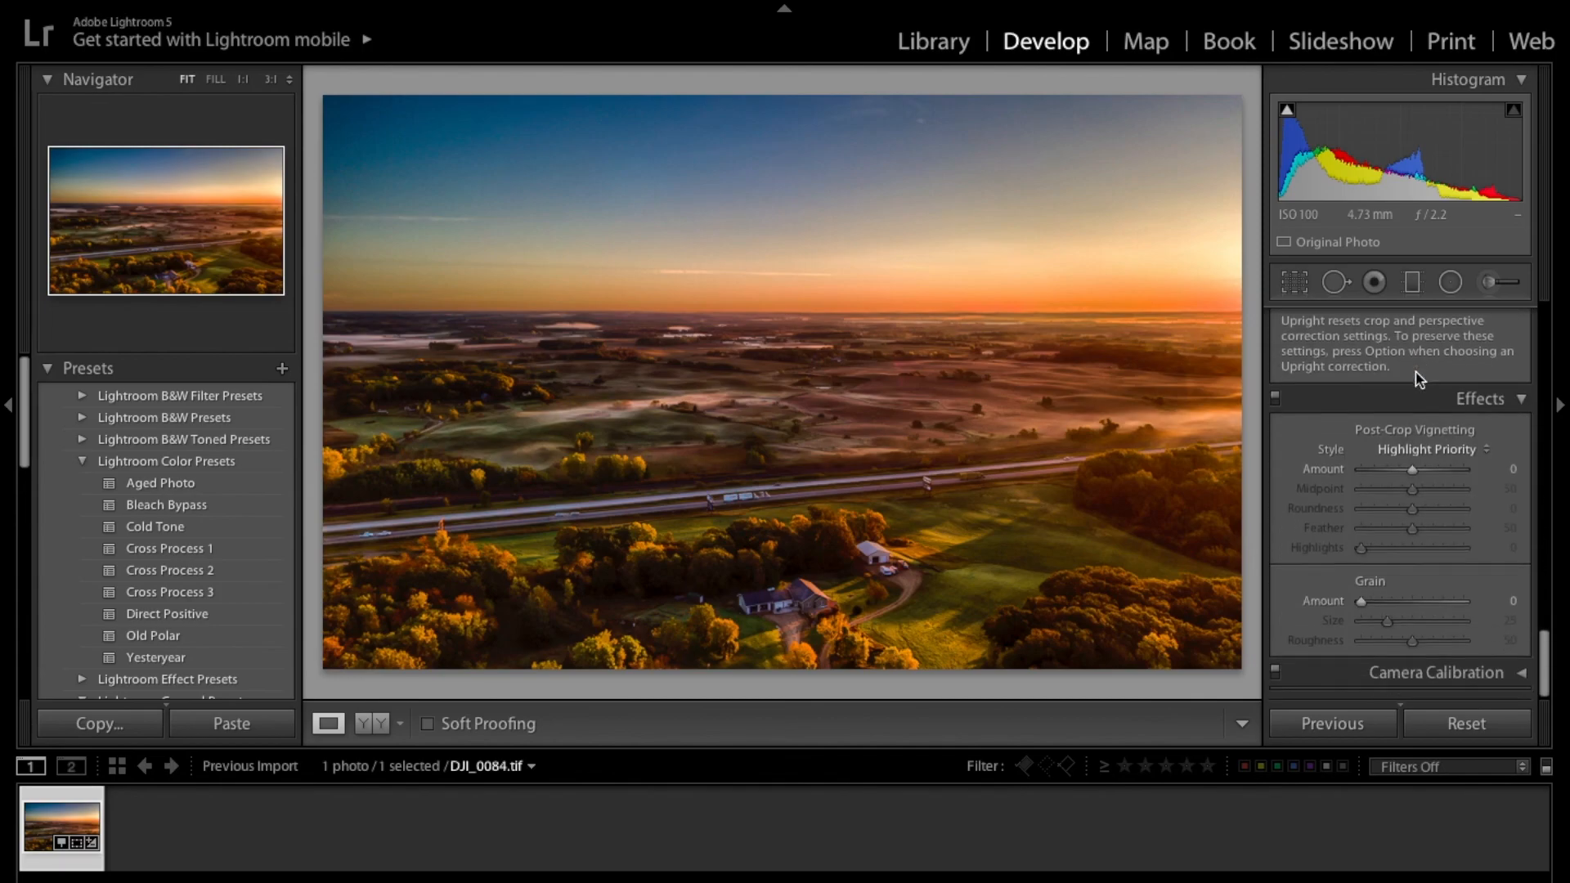
{"action": "scroll", "coordinate": [1419, 378], "scroll_direction": "up", "scroll_amount": 12}
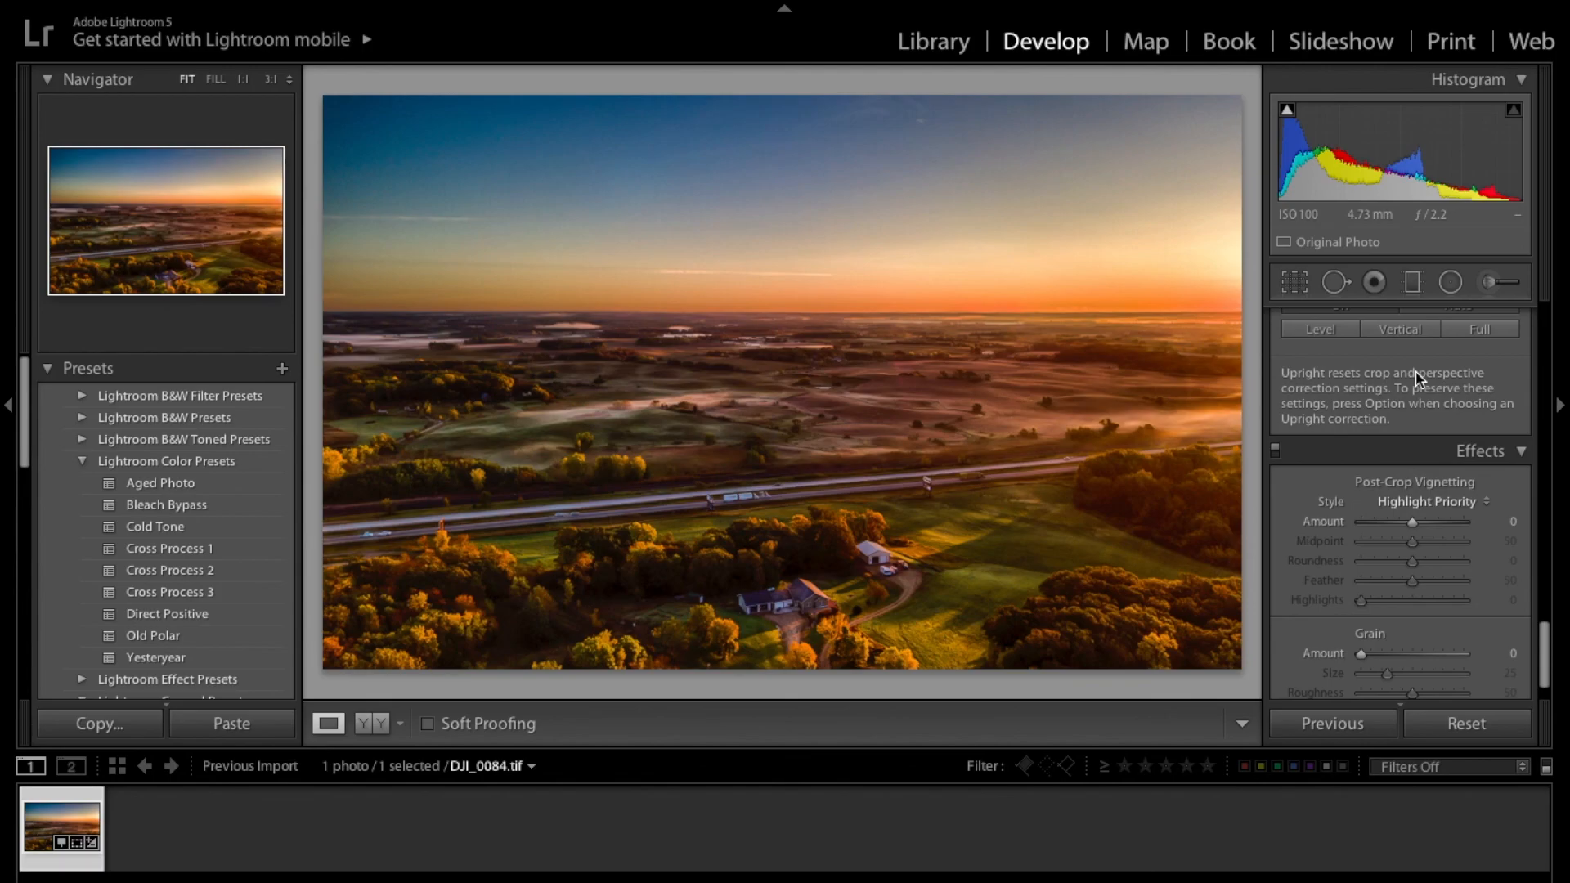
{"action": "scroll", "coordinate": [1419, 379], "scroll_direction": "up", "scroll_amount": 1}
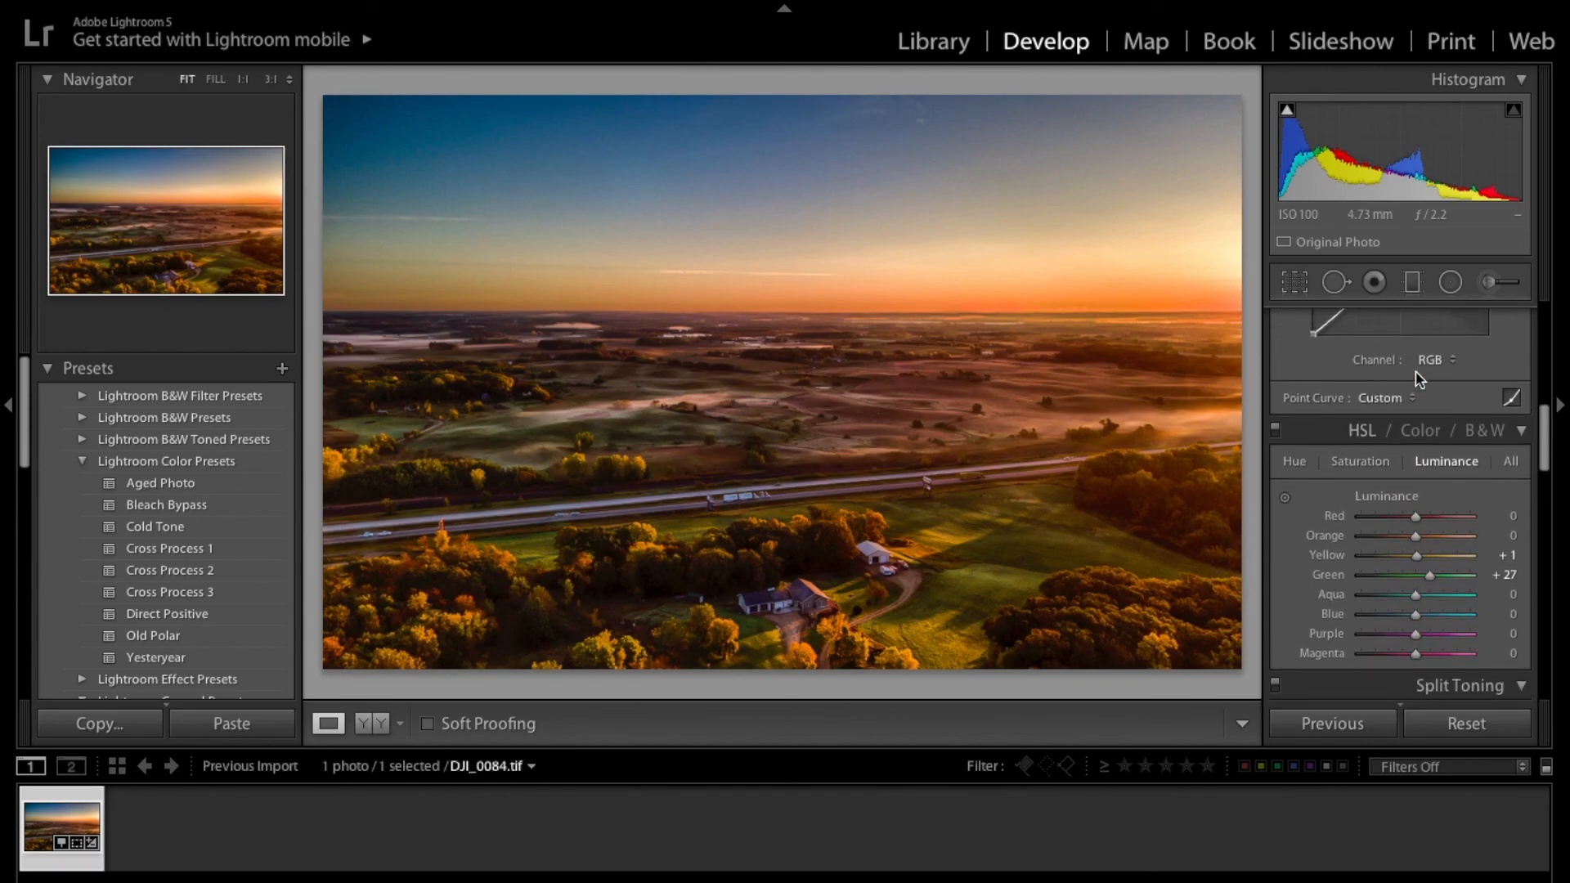